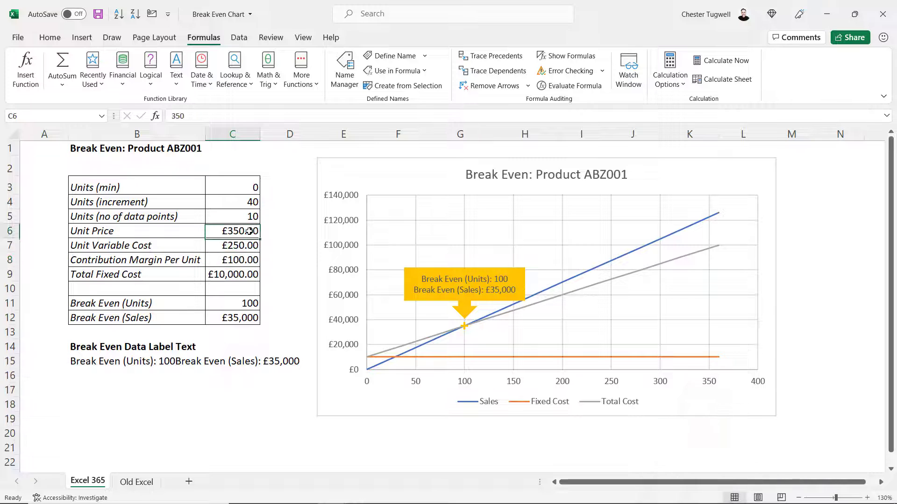
Set the unit price to 380 and the unit variable cost to 280 in the input table
type("380")
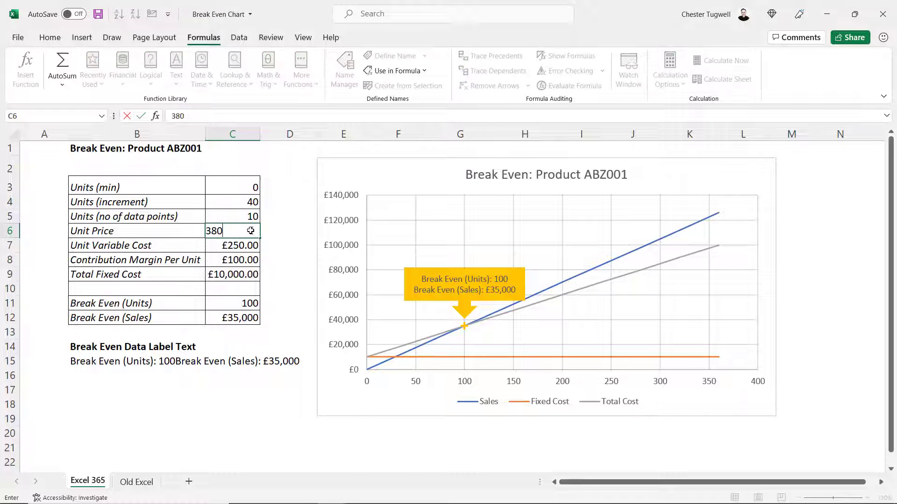
key("Return")
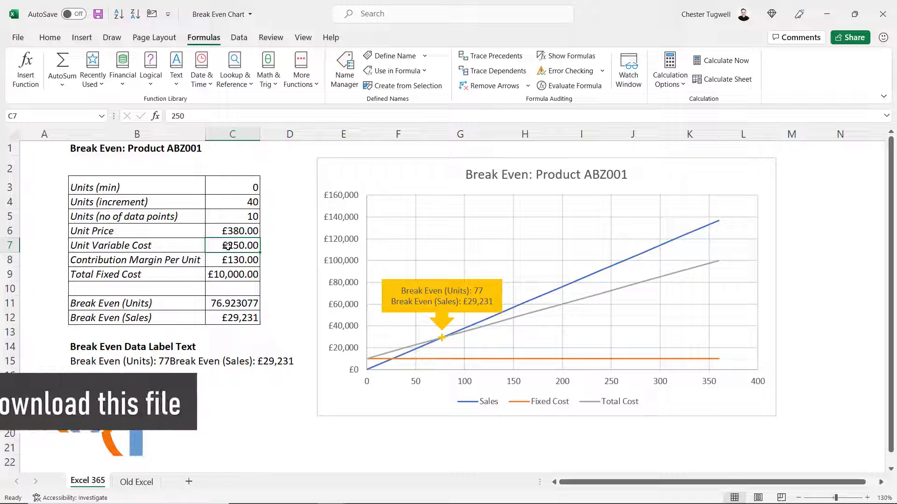
type("28")
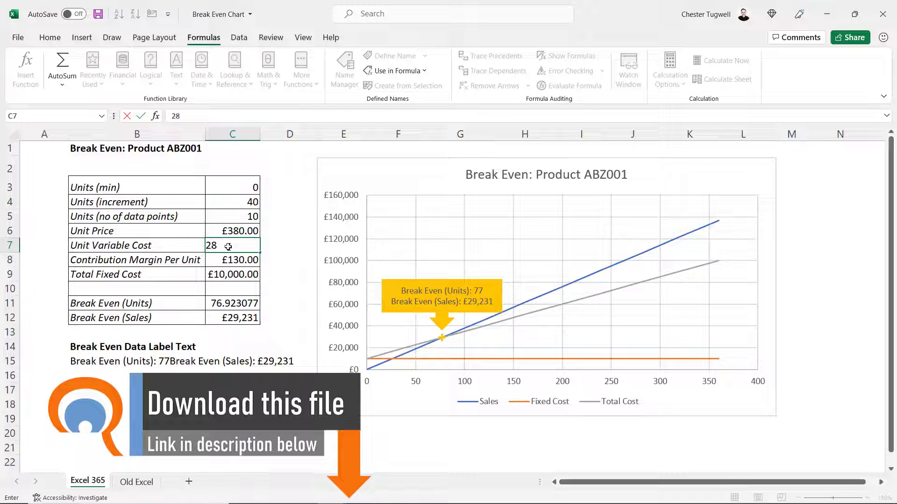
type("0")
key("Return")
Set the total fixed cost to 12,000
left_click(232, 276)
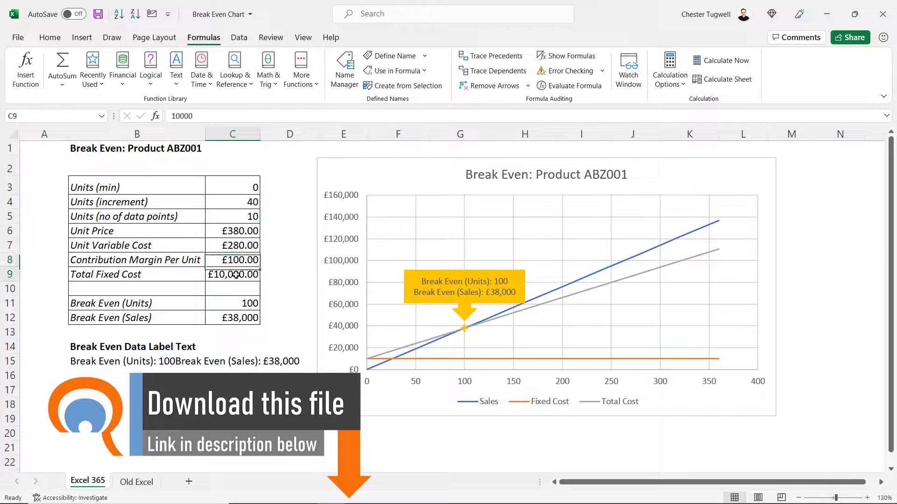
type("12,000")
key("Return")
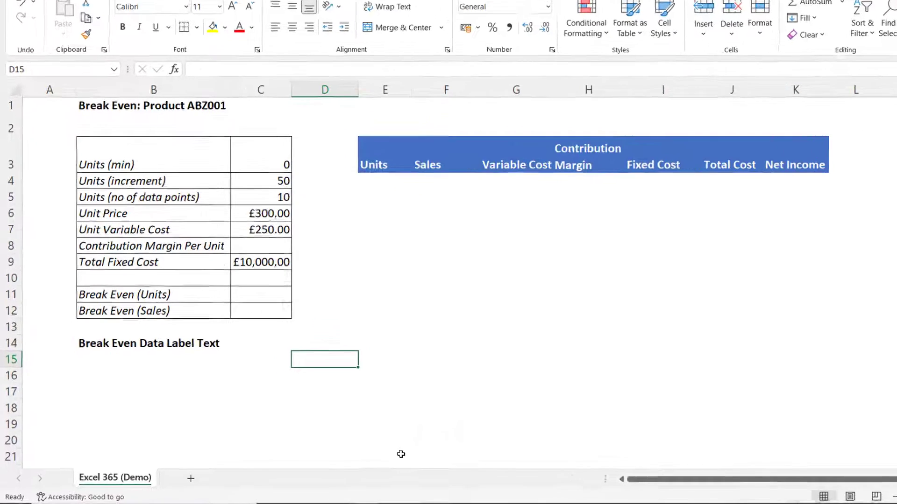
Enter the contribution margin per unit formula =C6-C7, unit price minus unit variable cost
left_click_drag(230, 204, 230, 230)
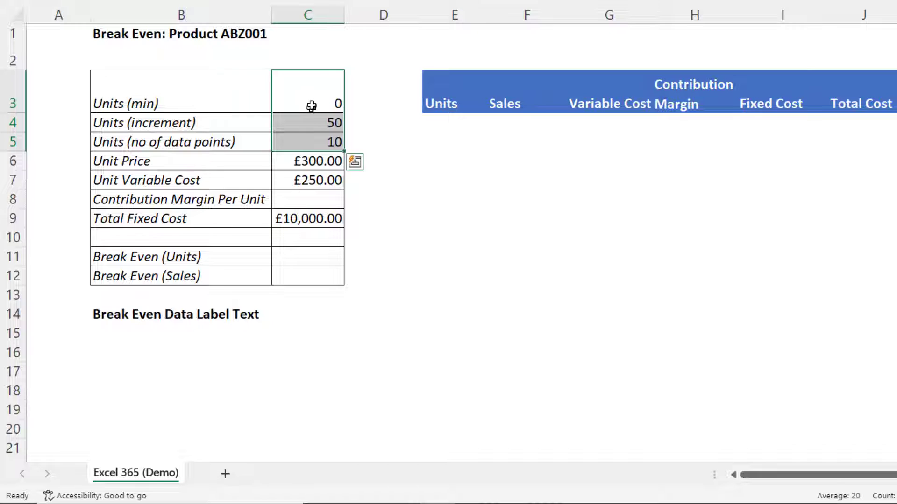
left_click(326, 162)
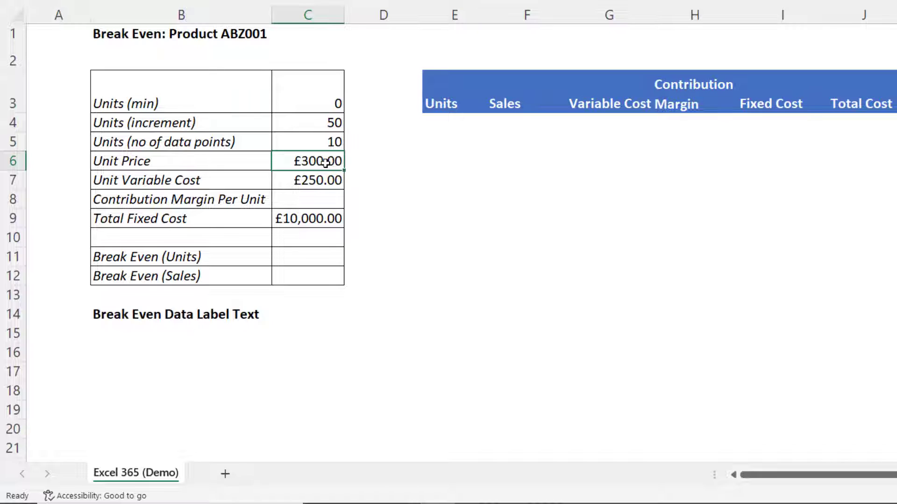
left_click(320, 180)
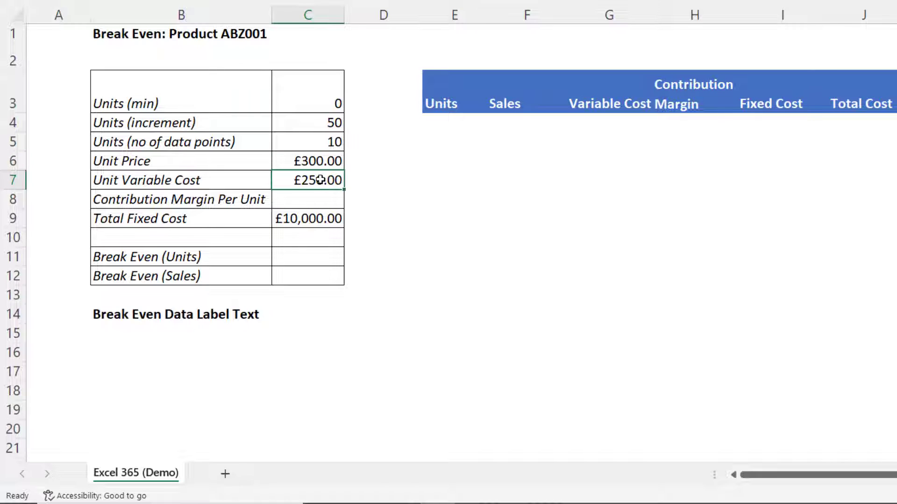
left_click(322, 202)
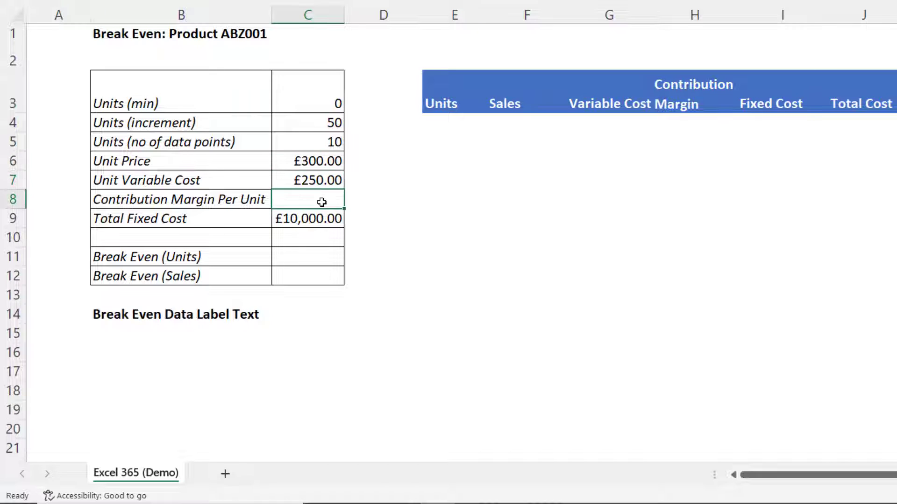
type("=")
left_click(319, 161)
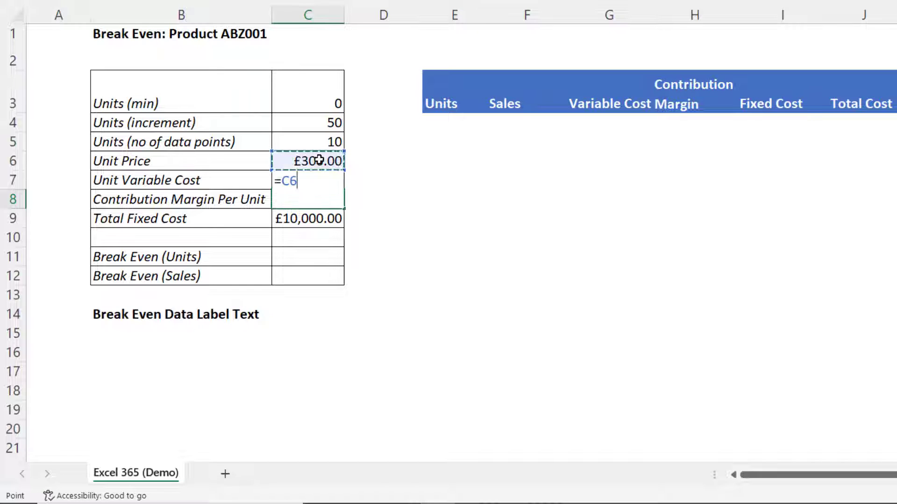
type("-")
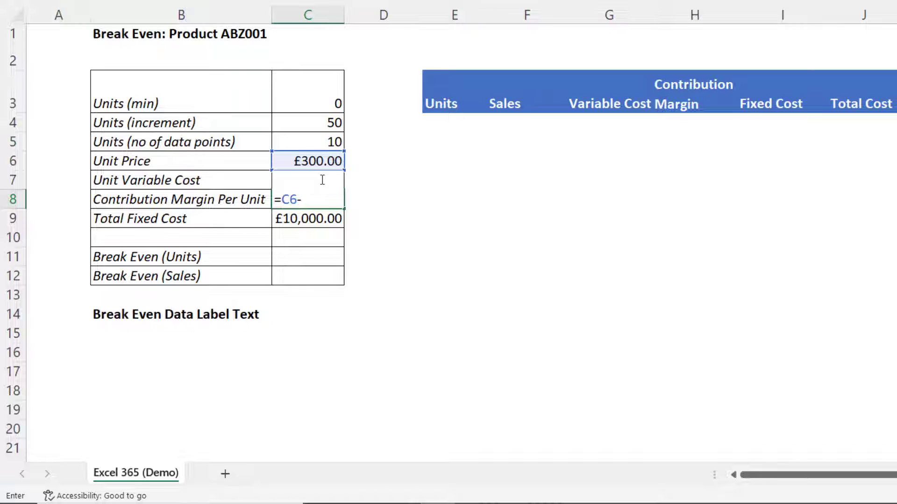
type("C7")
key("Return")
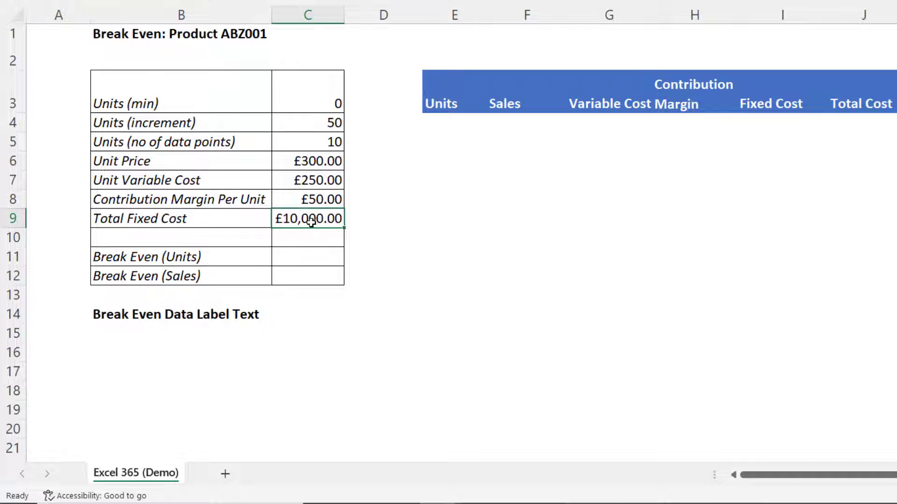
Enter the break even units formula =C9/C8, total fixed cost divided by contribution margin per unit
left_click(302, 257)
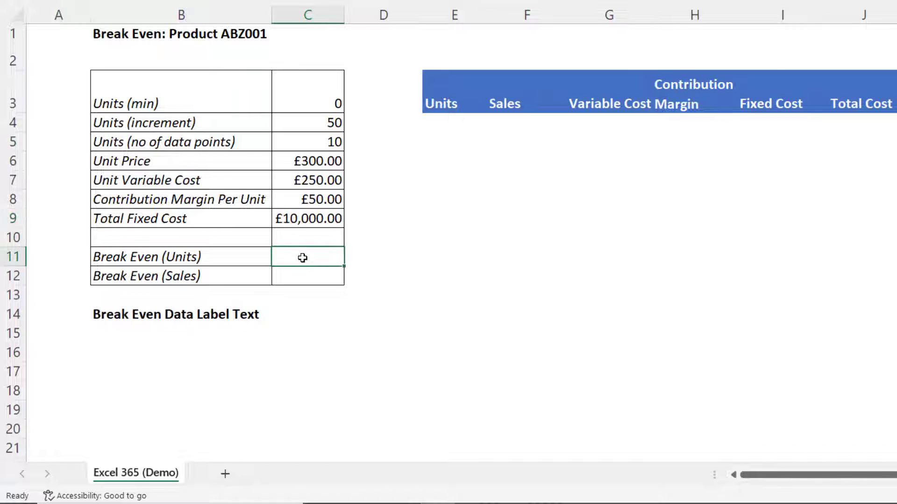
type("=")
left_click(298, 219)
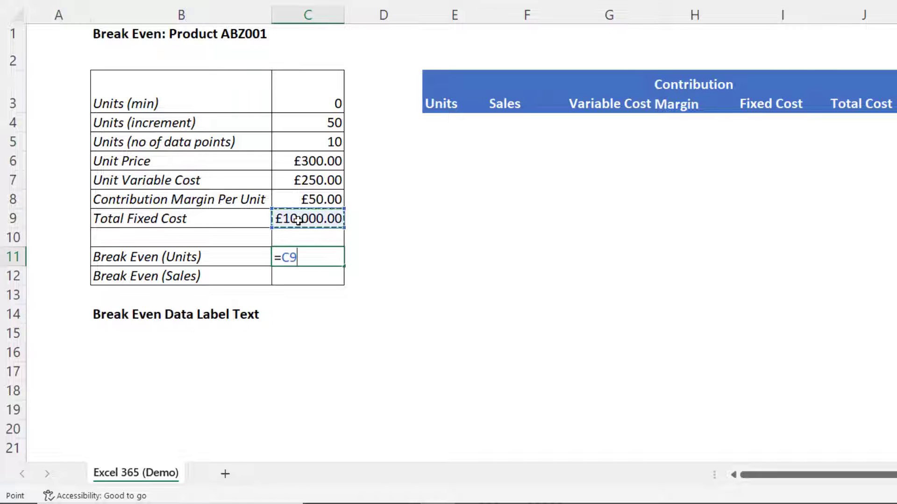
type("/")
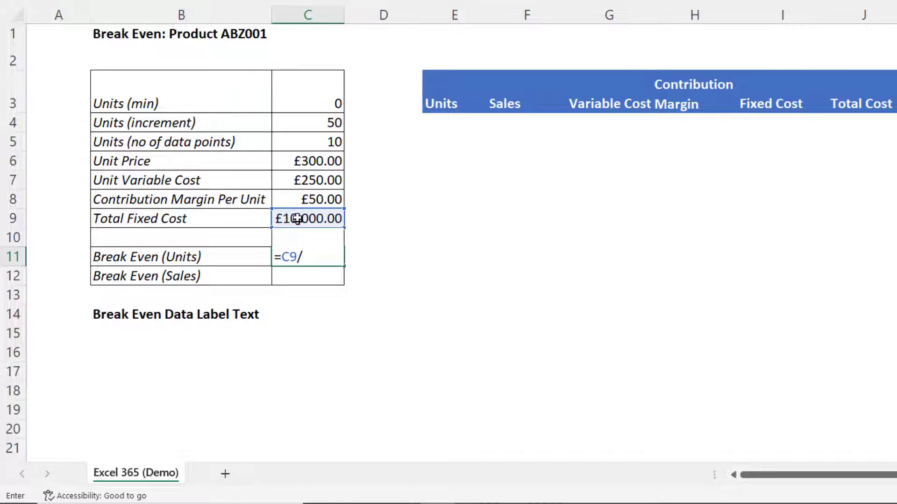
left_click(303, 202)
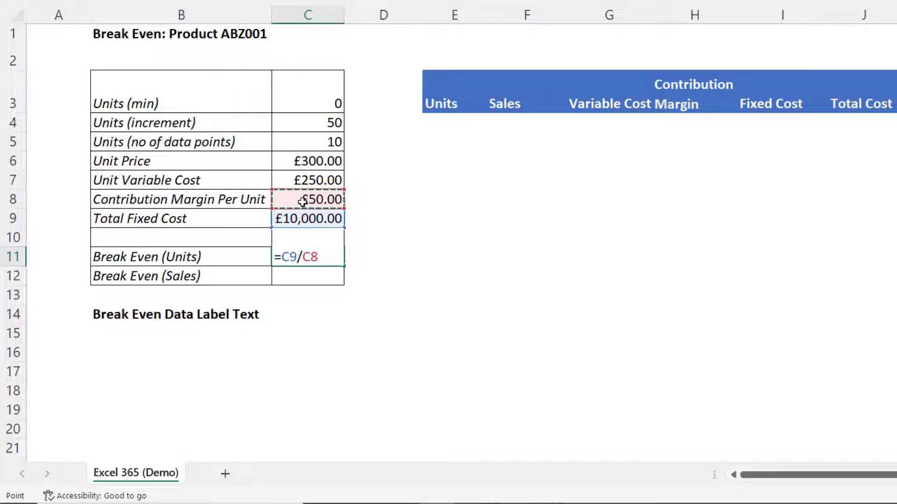
key("Return")
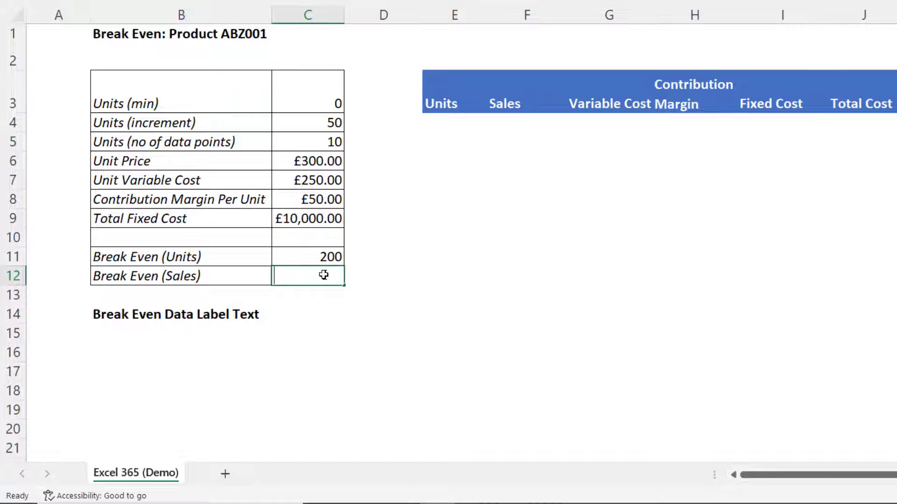
Enter the break even sales formula =C11*C6, break even units times unit price
type("=")
left_click(323, 257)
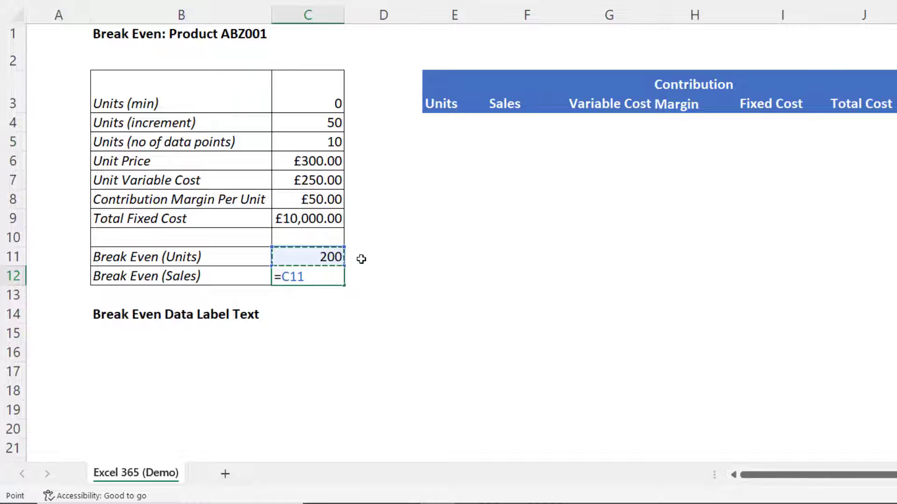
type("*")
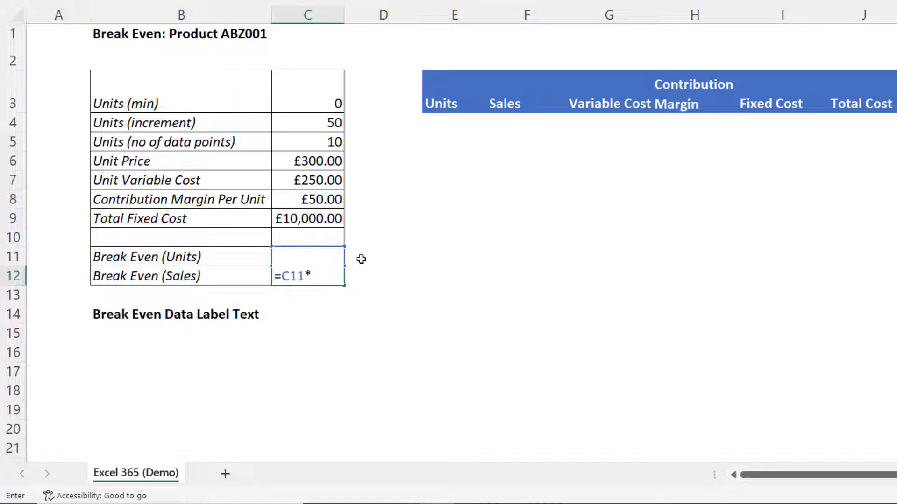
left_click(319, 155)
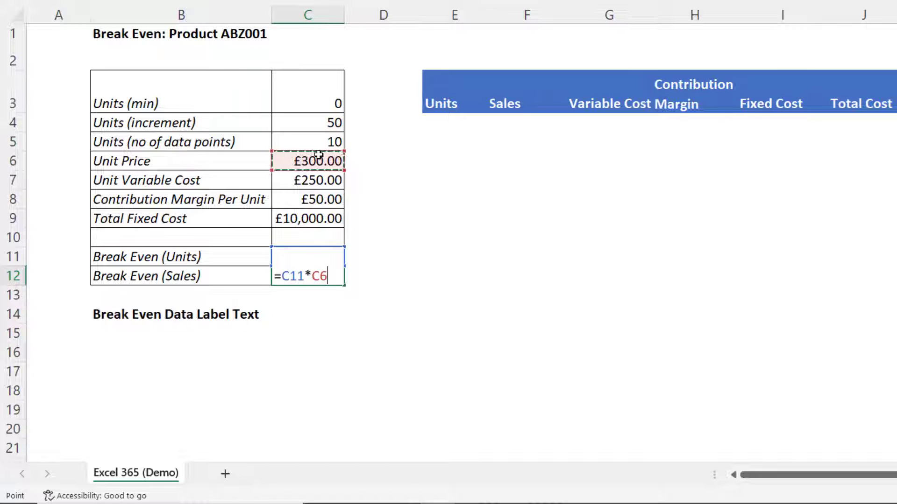
key("Return")
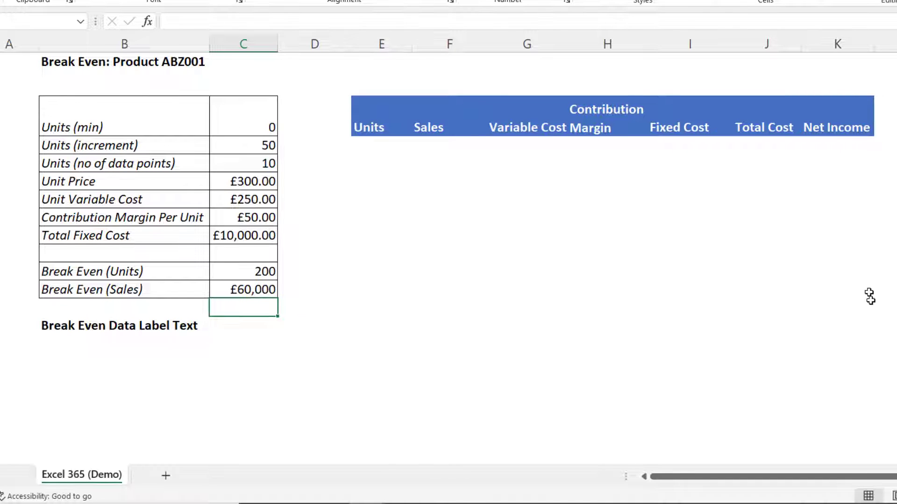
Generate the Units column under the table header with =SEQUENCE(C5,1,C3,C4)
left_click(366, 144)
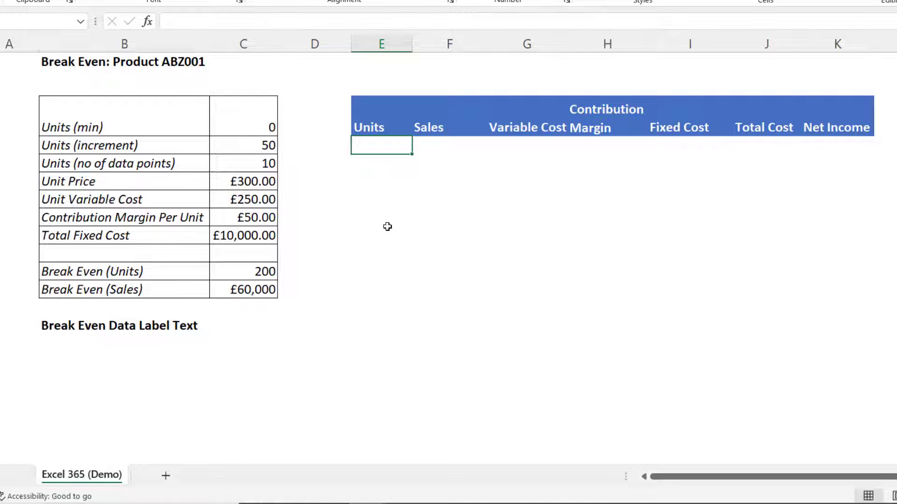
type("=se")
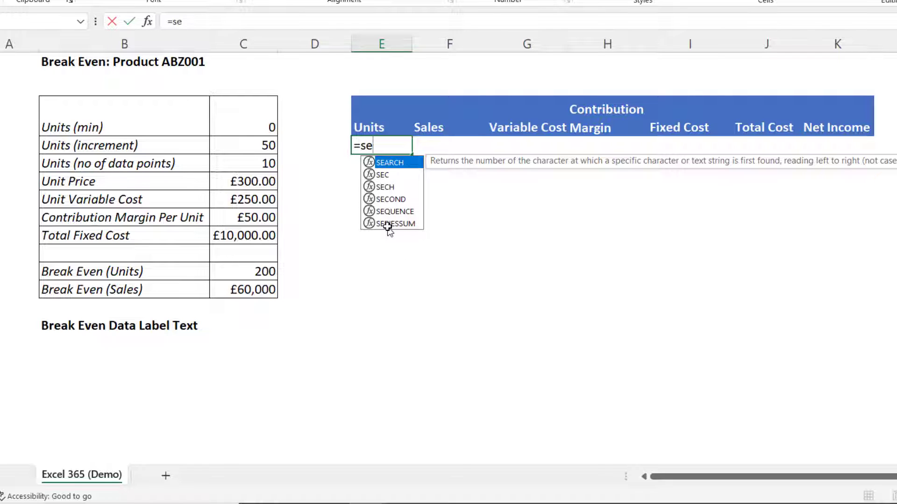
double_click(396, 213)
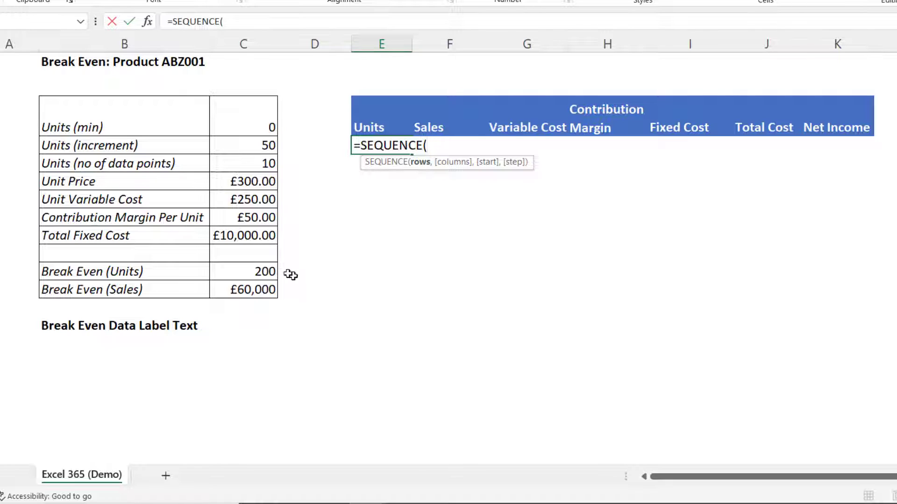
left_click(252, 165)
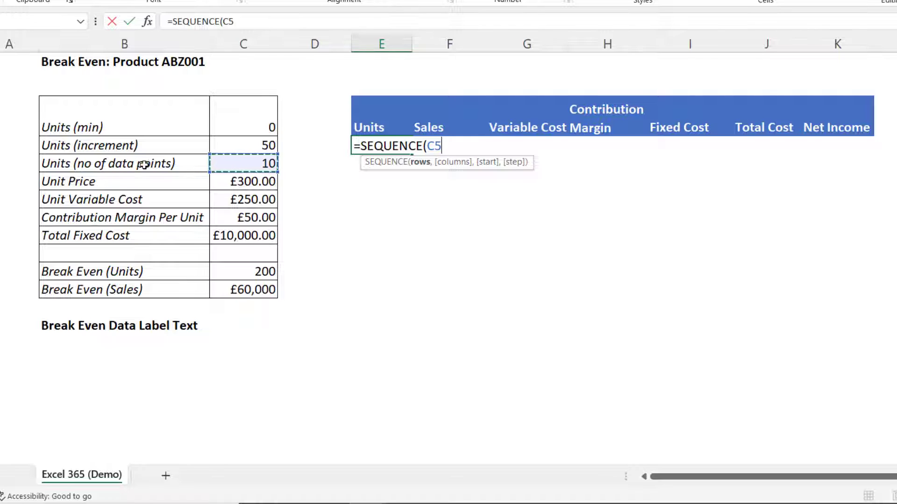
type(",")
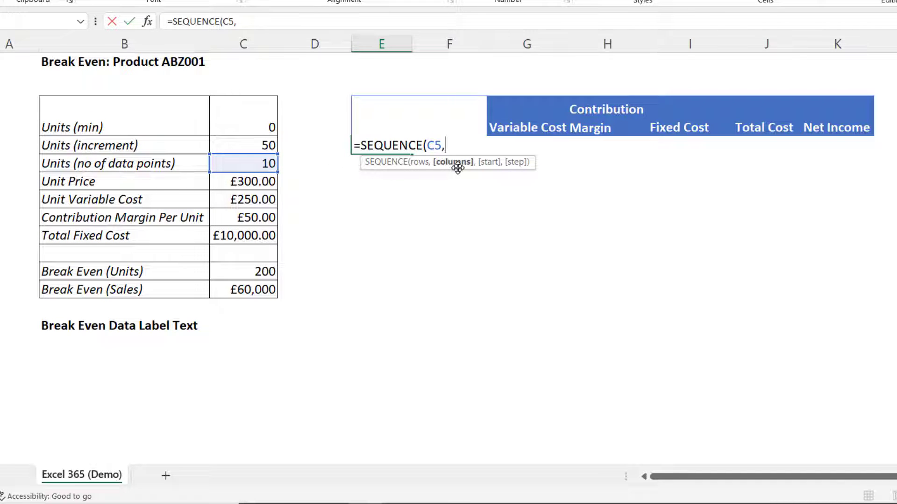
type("1,")
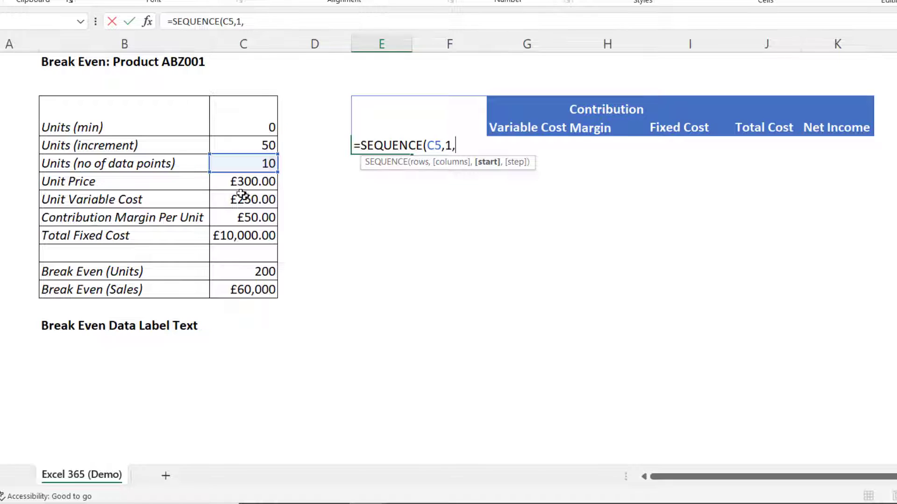
left_click(242, 129)
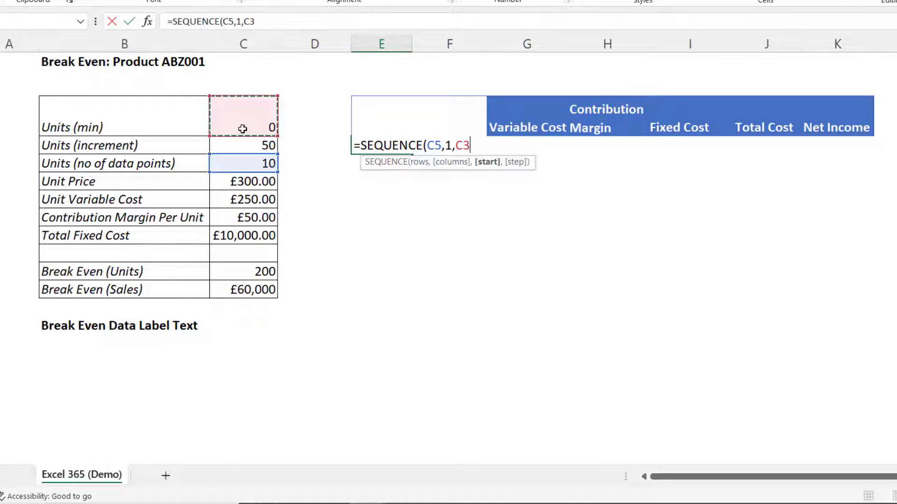
type(",")
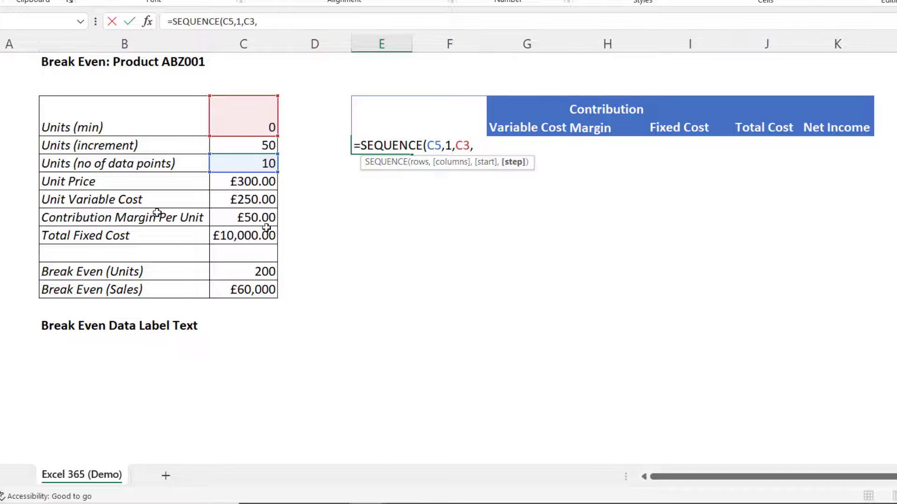
left_click(237, 146)
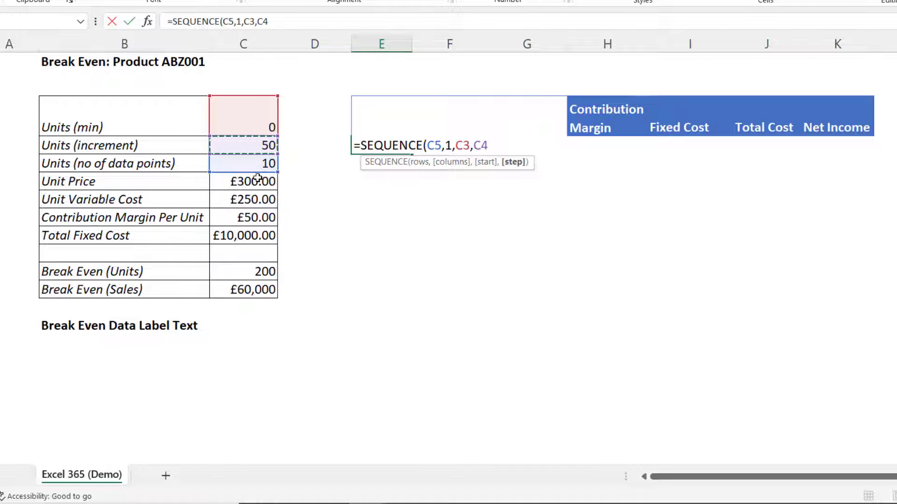
type(")")
key("Return")
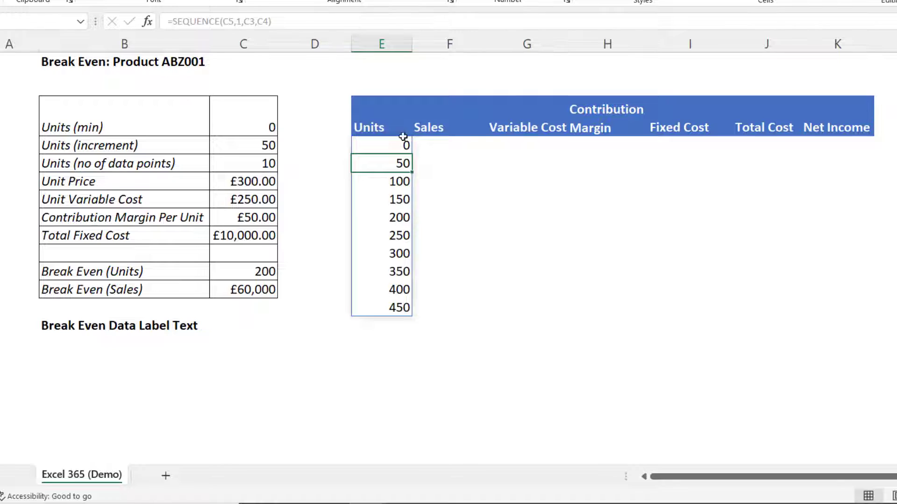
Enter the Sales formula =E4#*C6 in the first Sales cell, spilled units times unit price
left_click(438, 144)
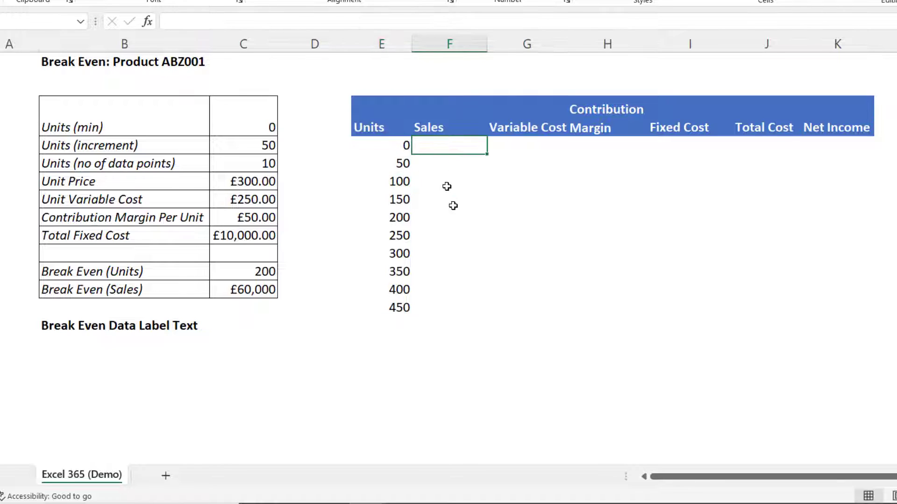
type("=")
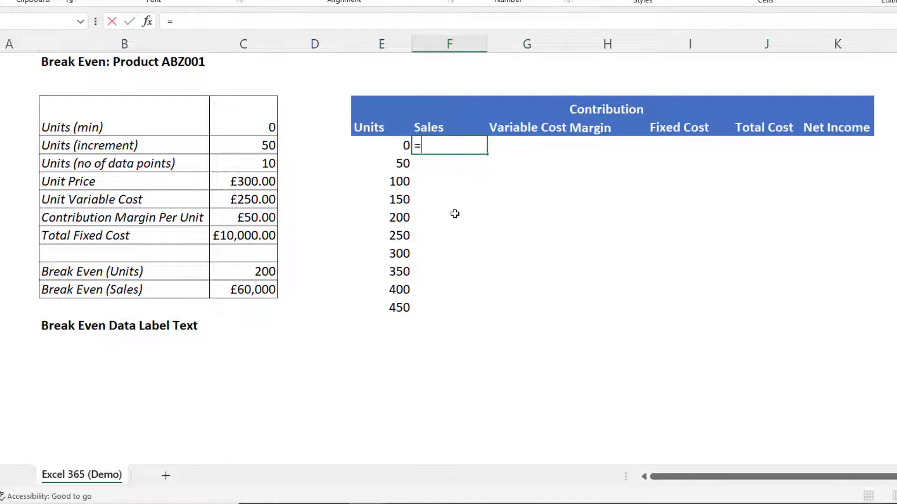
left_click_drag(392, 139, 379, 300)
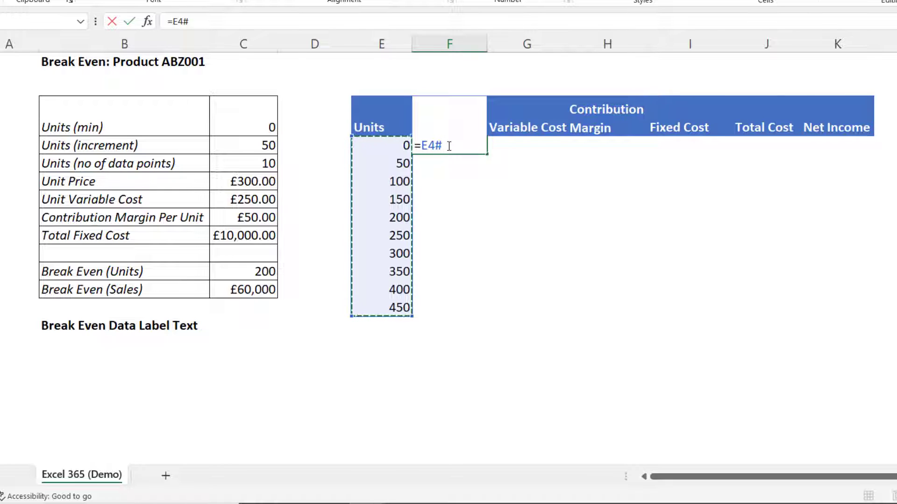
type("*")
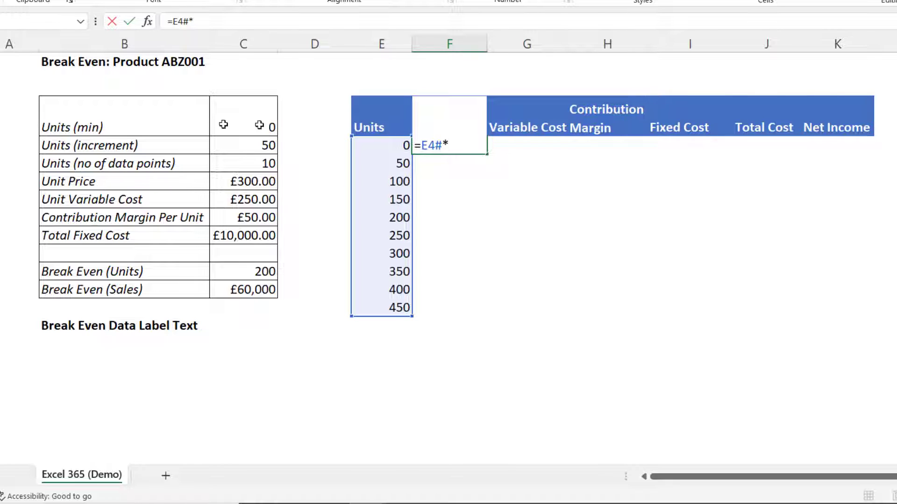
left_click(242, 182)
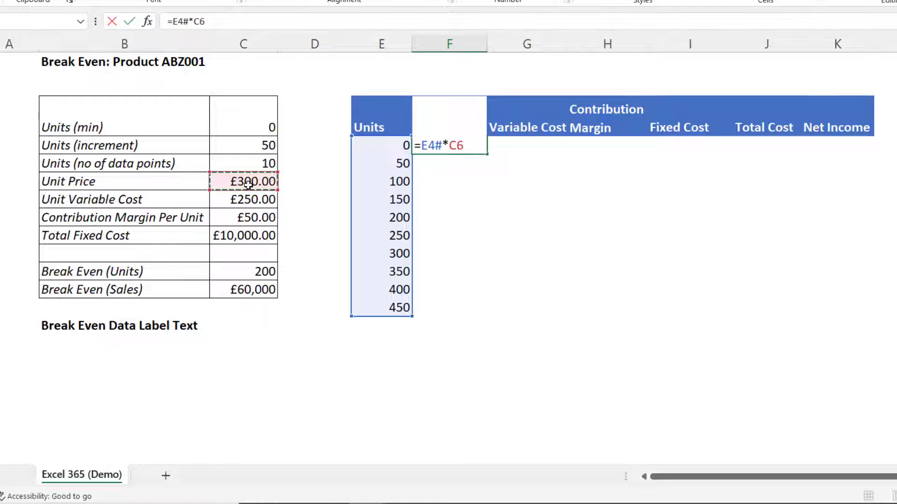
key("Return")
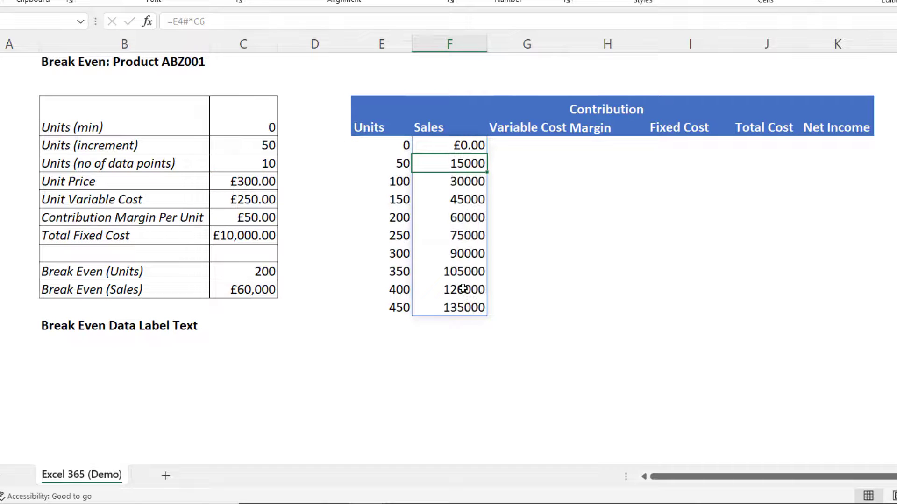
Enter the Variable Cost formula =E4#*C7 in the first Variable Cost cell, spilled units times unit variable cost
left_click(515, 146)
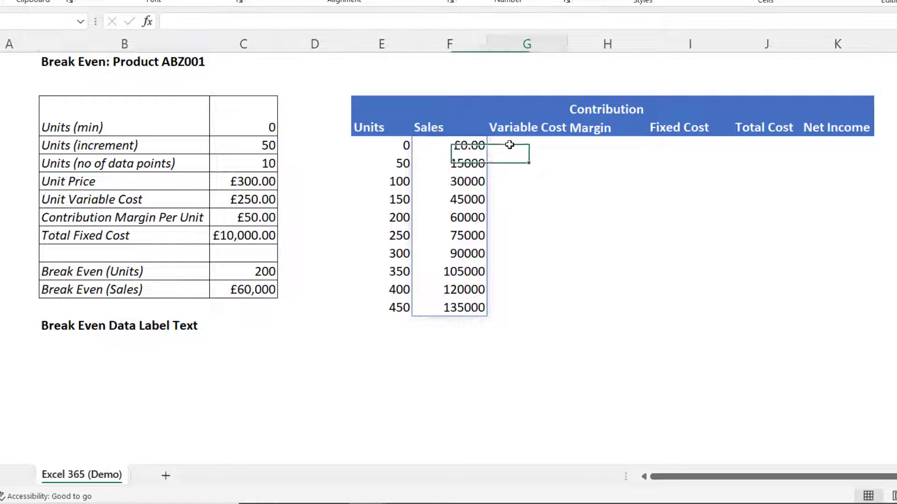
type("=")
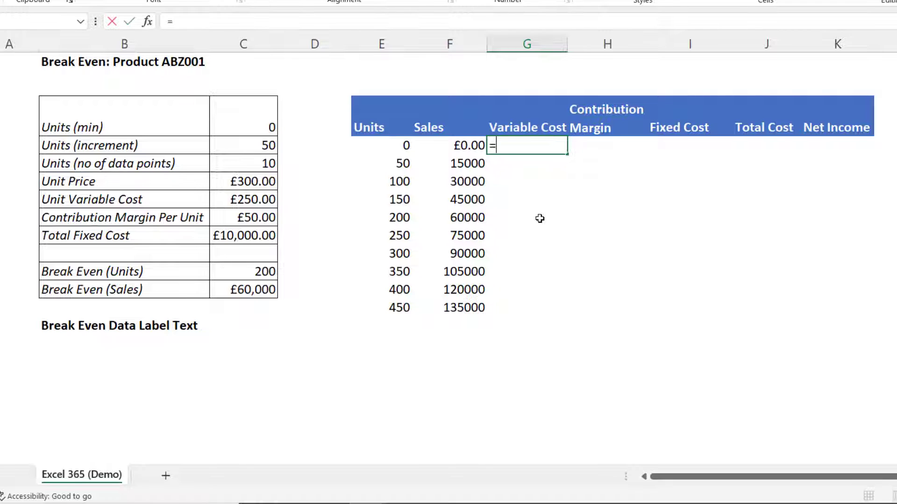
left_click_drag(385, 149, 372, 304)
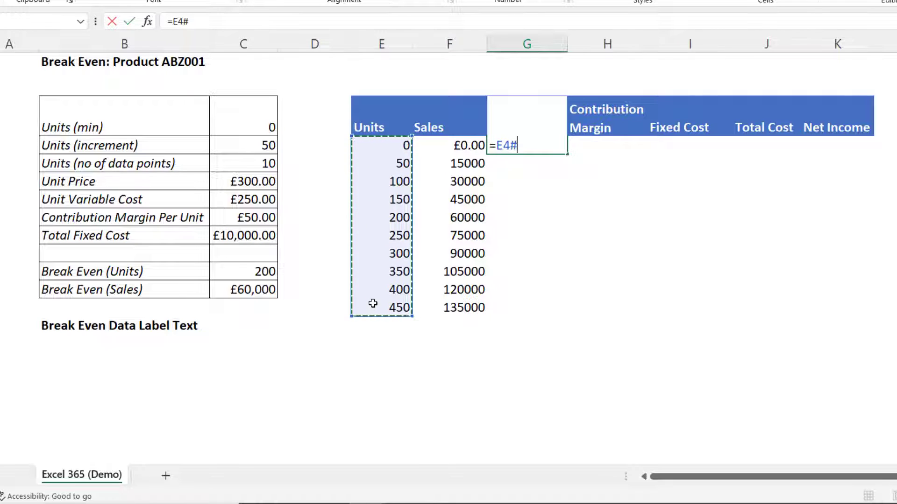
type("*")
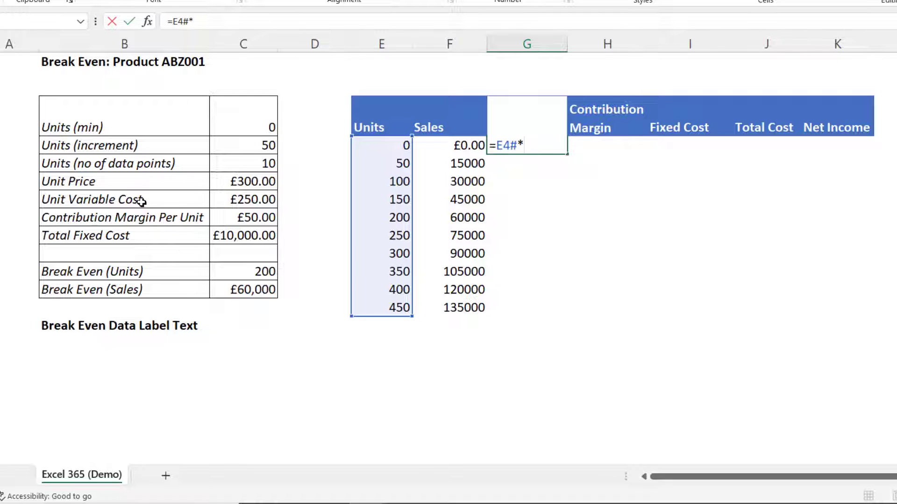
left_click(240, 198)
key("Return")
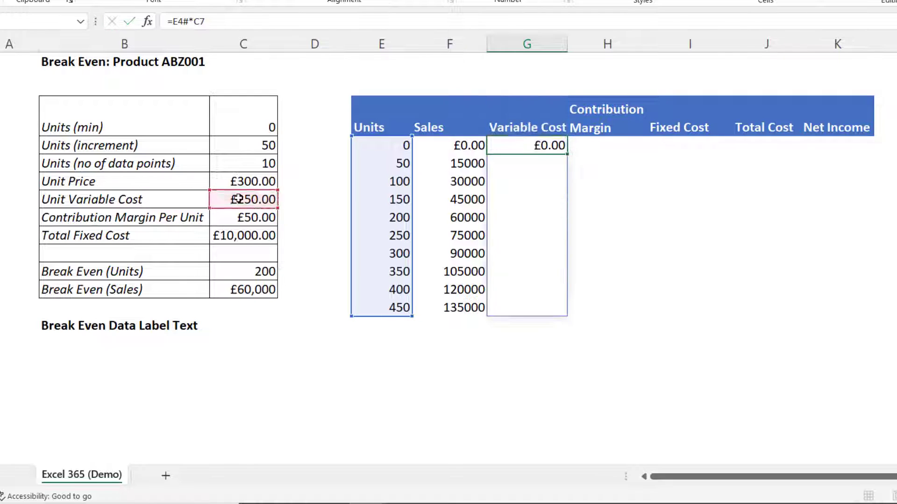
Enter the Contribution Margin formula =F4#-G4#, spilled sales minus spilled variable cost
left_click(616, 149)
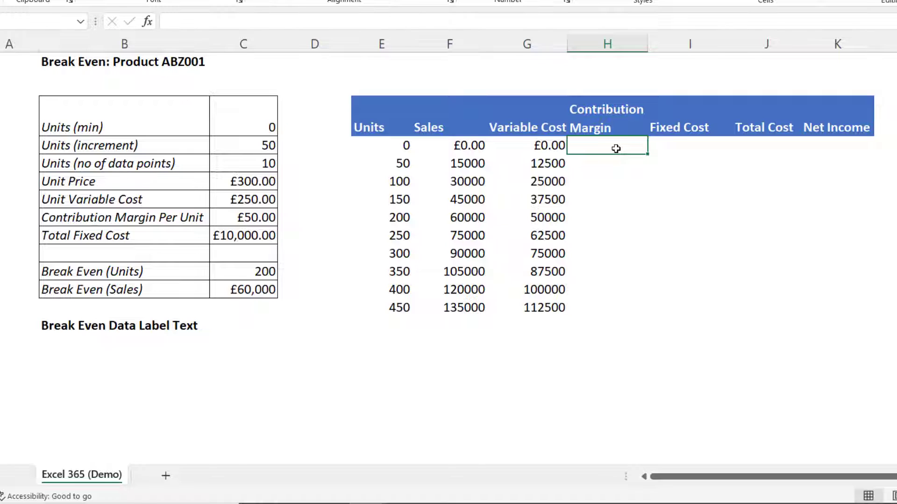
type("=")
left_click_drag(469, 146, 444, 304)
type("-")
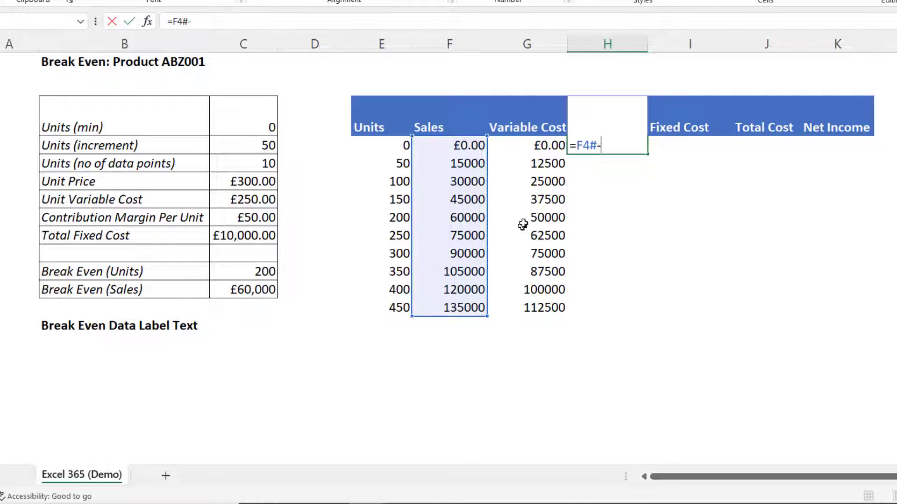
left_click_drag(543, 148, 537, 304)
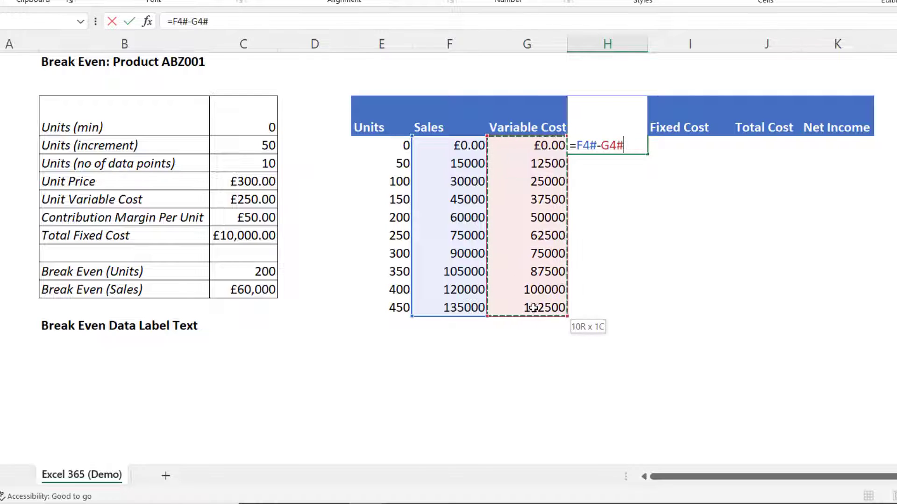
key("ctrl+Return")
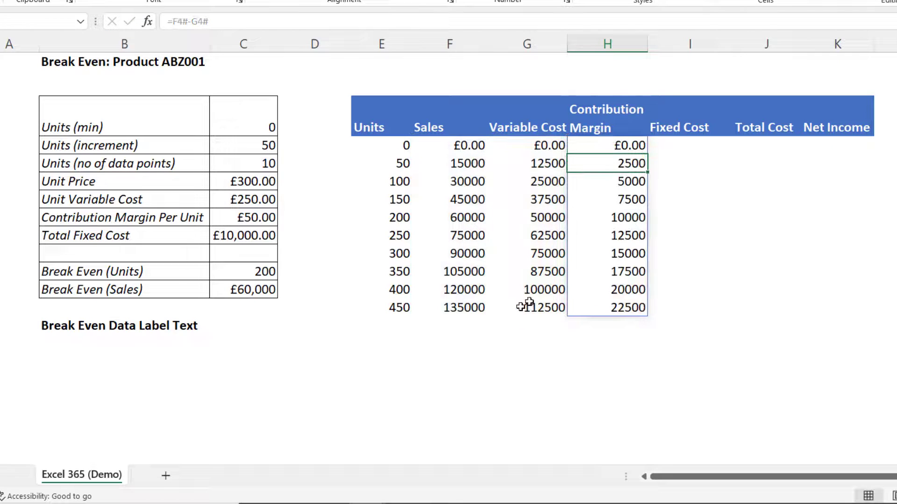
Enter the absolute Fixed Cost formula =$C$9 in the first Fixed Cost cell and fill it down ten rows
left_click(683, 147)
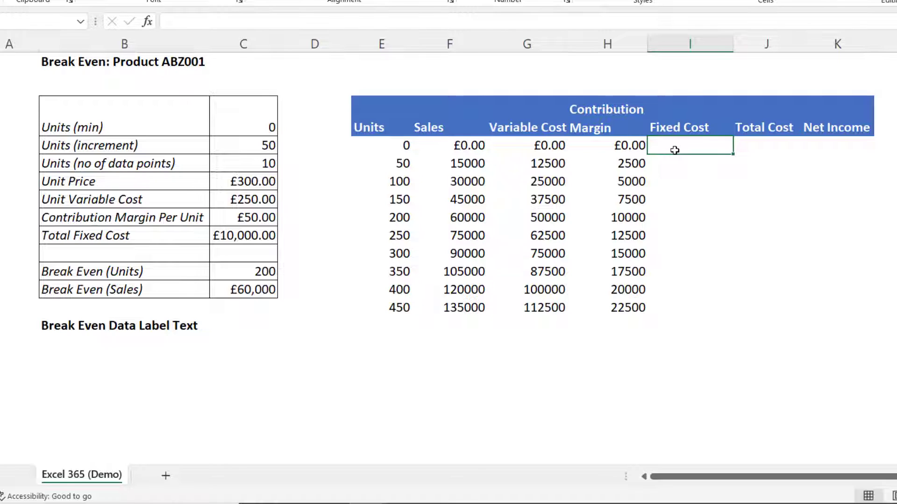
type("=")
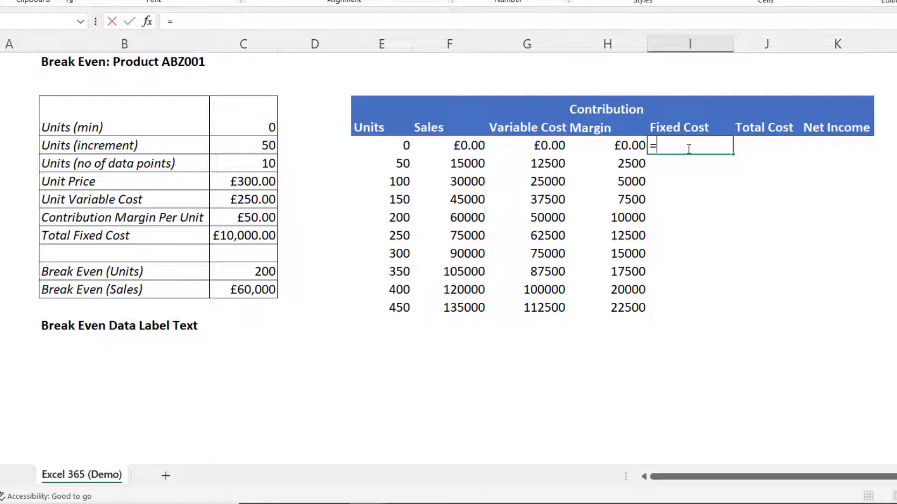
left_click(251, 237)
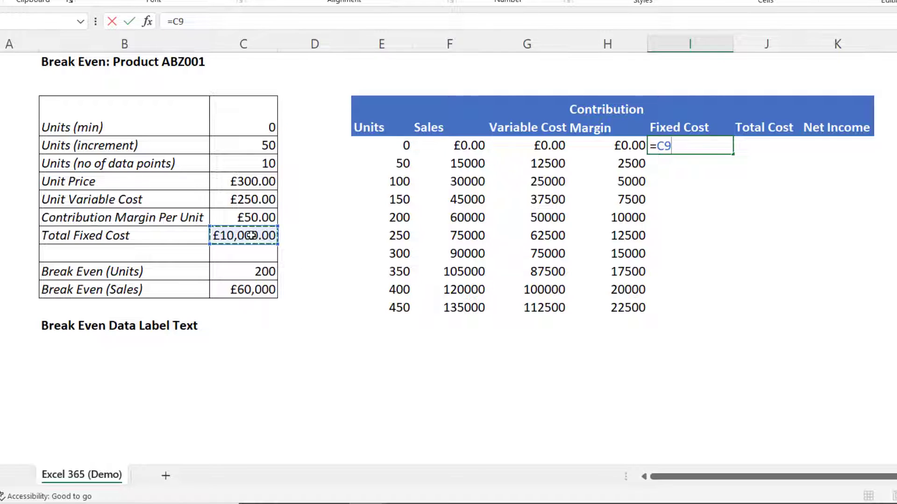
key("F4")
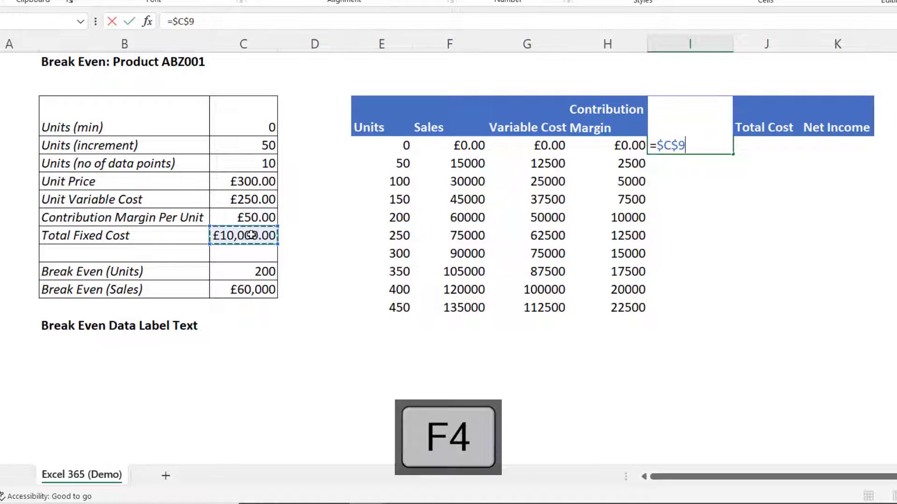
key("Return")
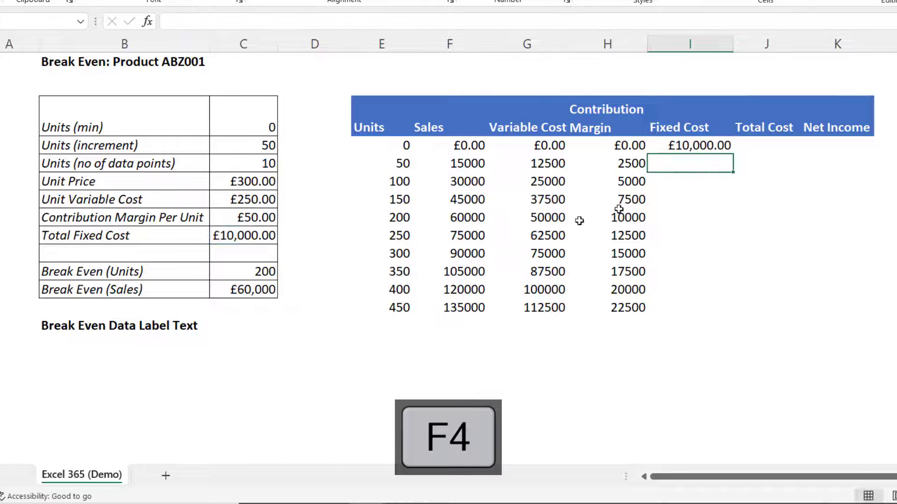
left_click(711, 148)
left_click_drag(732, 153, 719, 308)
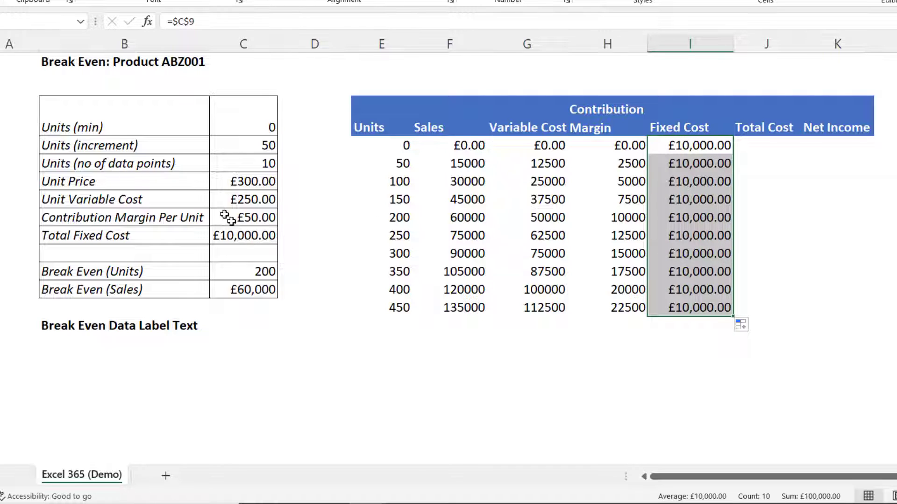
Set the Units (no of data points) input to 15
left_click(250, 167)
key("F2")
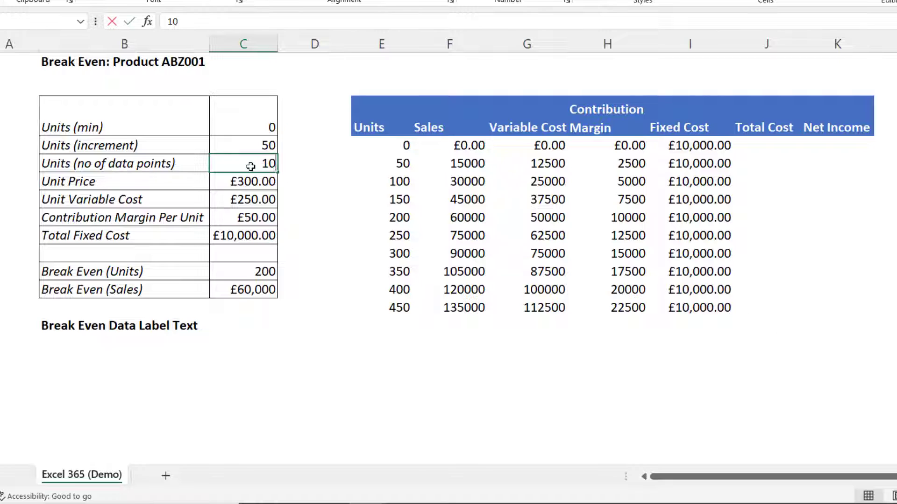
key("BackSpace")
type("5")
key("Return")
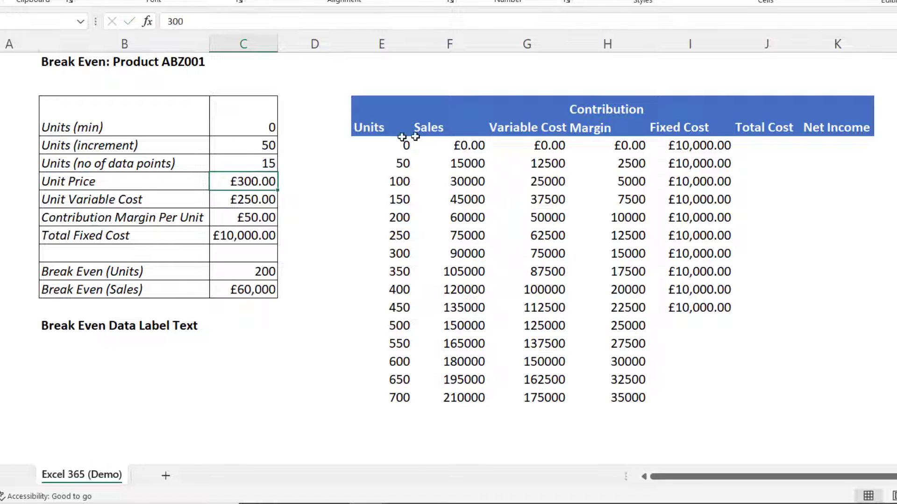
Examine the extended table columns and the Sales formula
left_click_drag(406, 144, 619, 398)
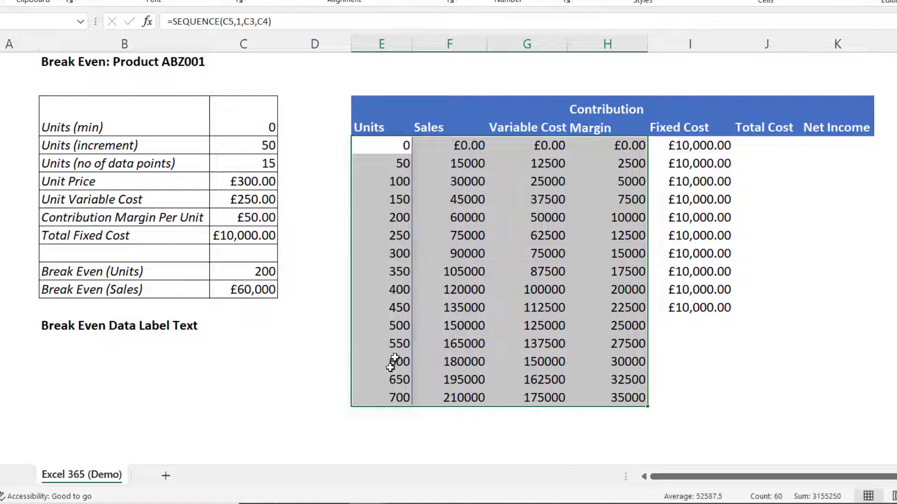
left_click(476, 144)
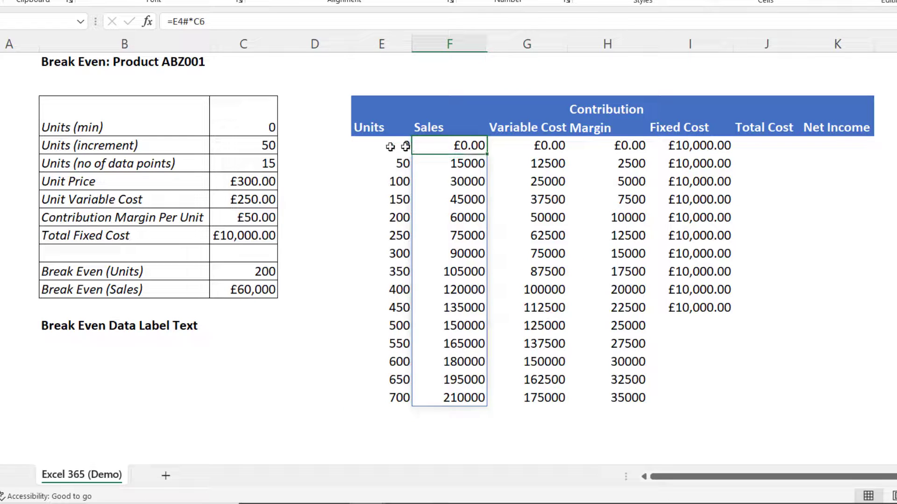
double_click(478, 144)
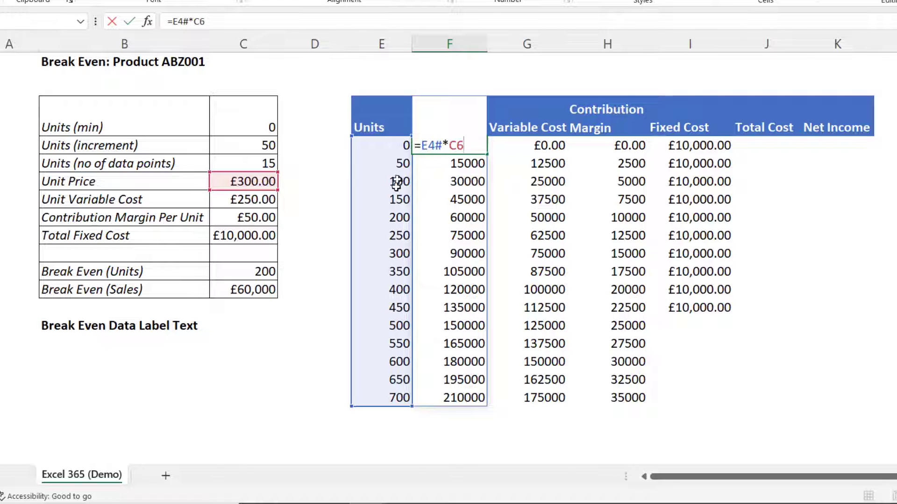
key("Return")
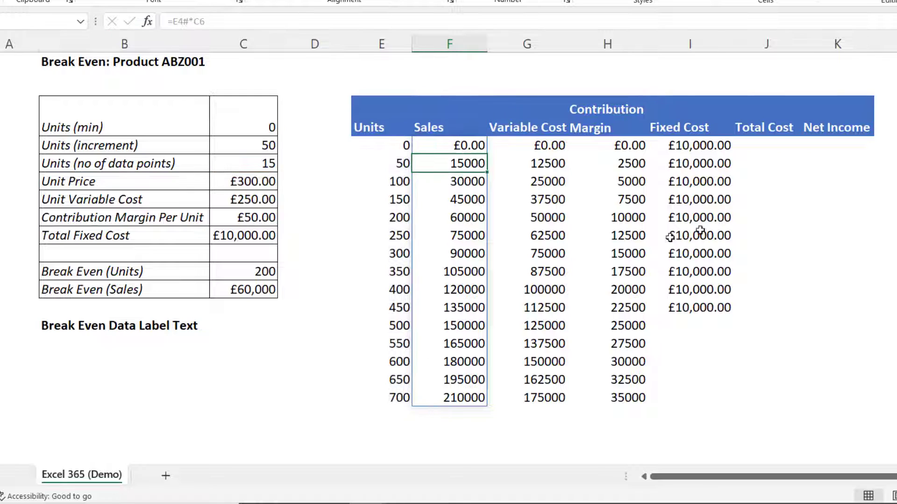
Clear the filled fixed cost values from the Fixed Cost column
left_click(690, 147)
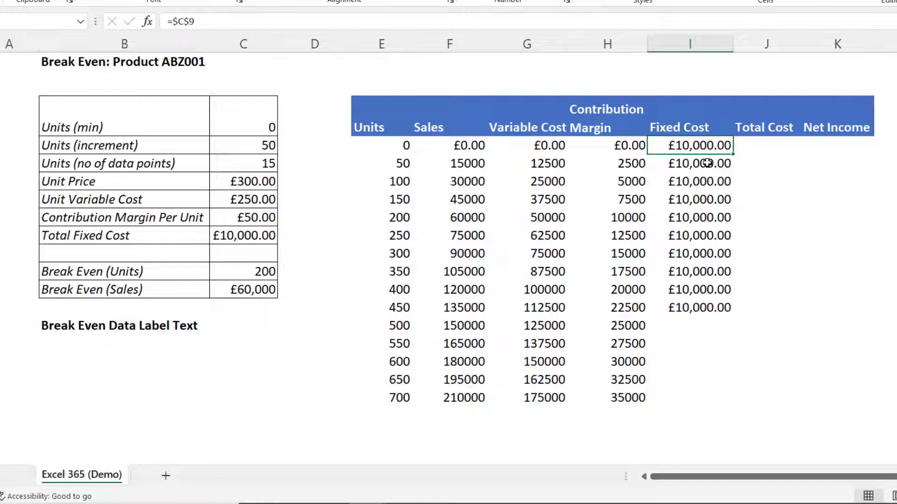
left_click_drag(699, 139, 701, 306)
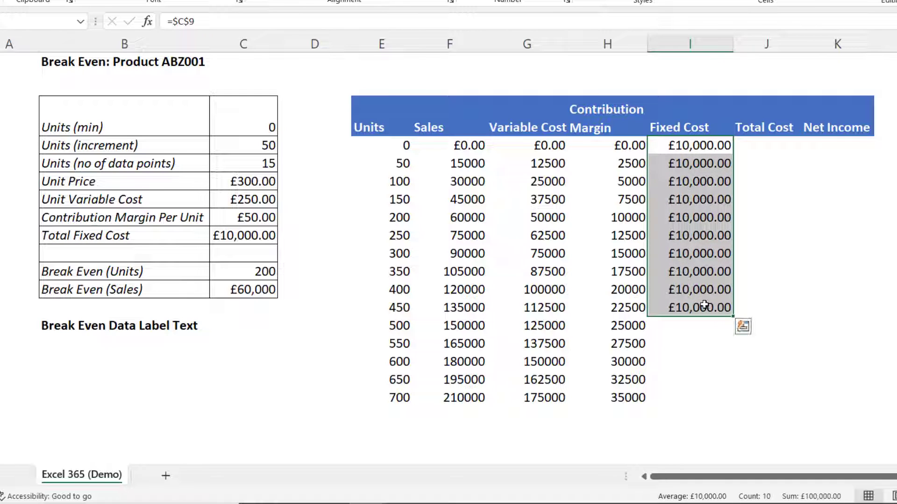
key("Delete")
Enter the spilling Fixed Cost formula =E4#-E4#+C9 in the first Fixed Cost cell
left_click(682, 146)
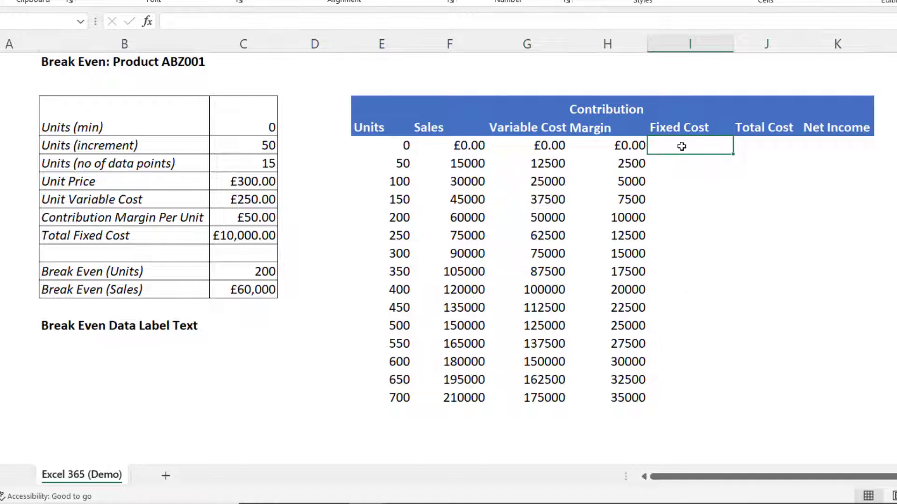
type("=")
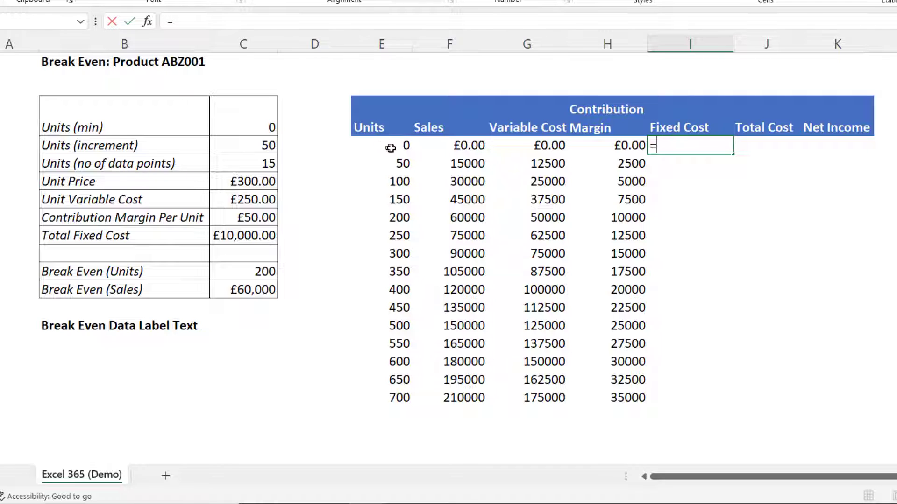
left_click_drag(398, 146, 386, 395)
type("-")
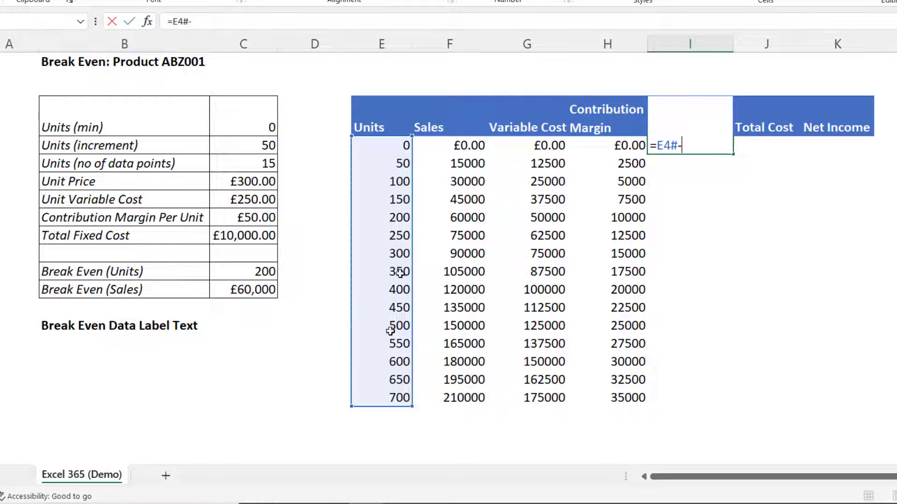
left_click_drag(394, 152, 391, 395)
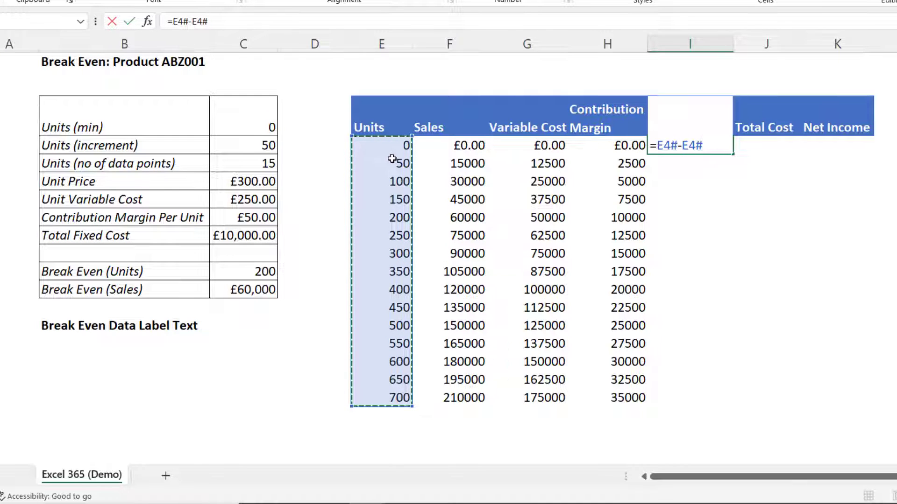
type("+")
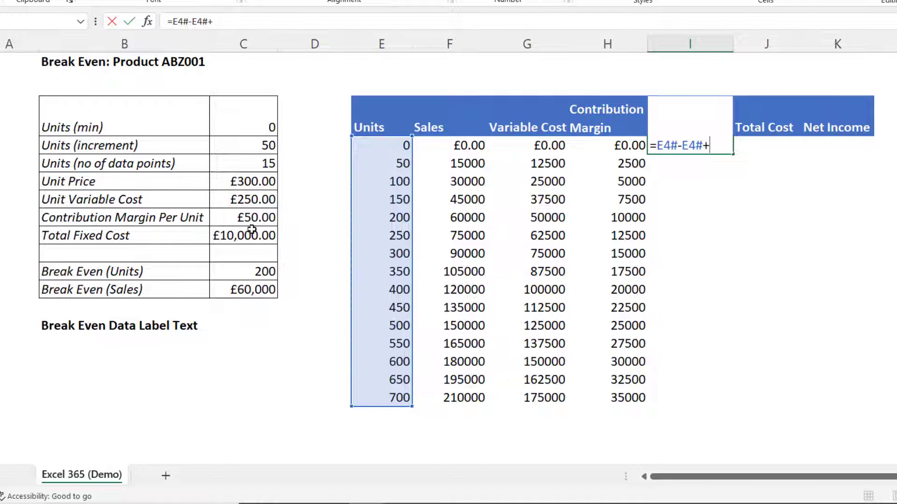
left_click(255, 240)
key("Return")
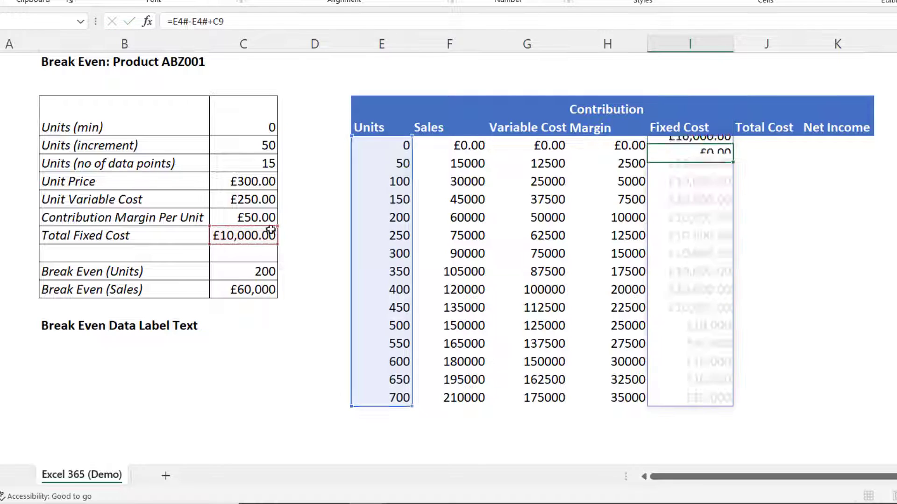
Set the Units (no of data points) input to 10
left_click(264, 166)
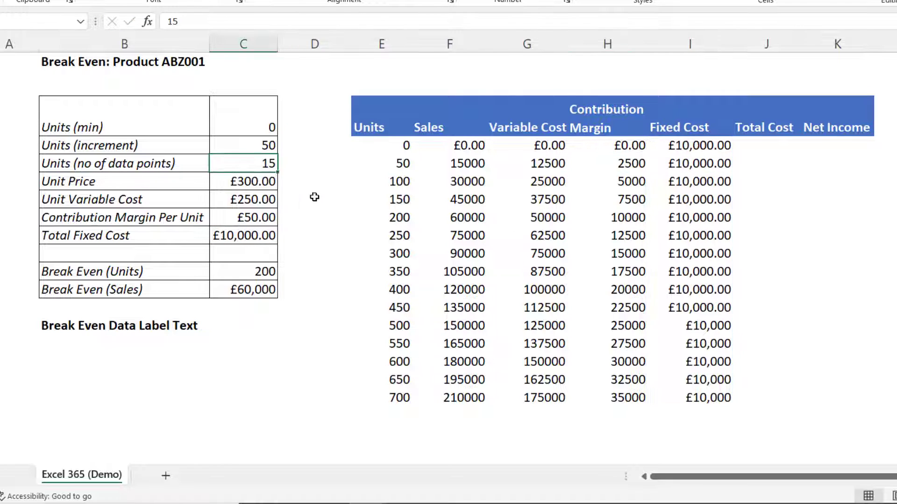
type("10")
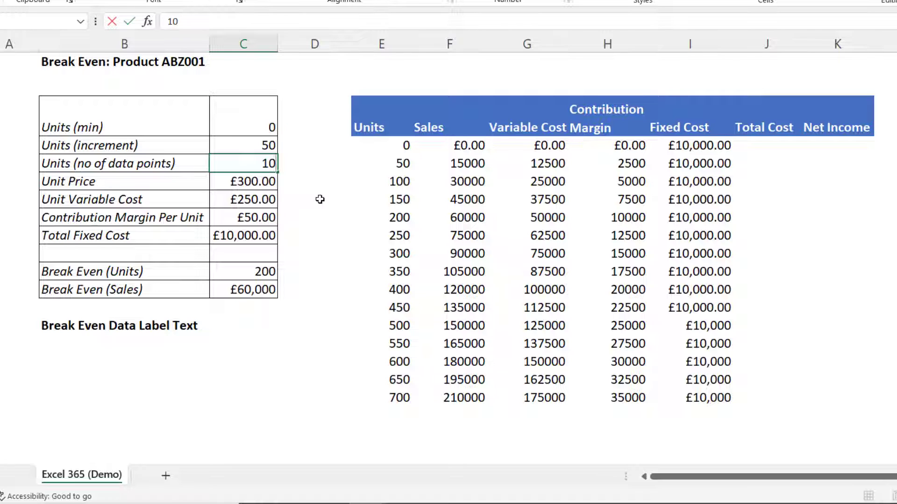
key("Return")
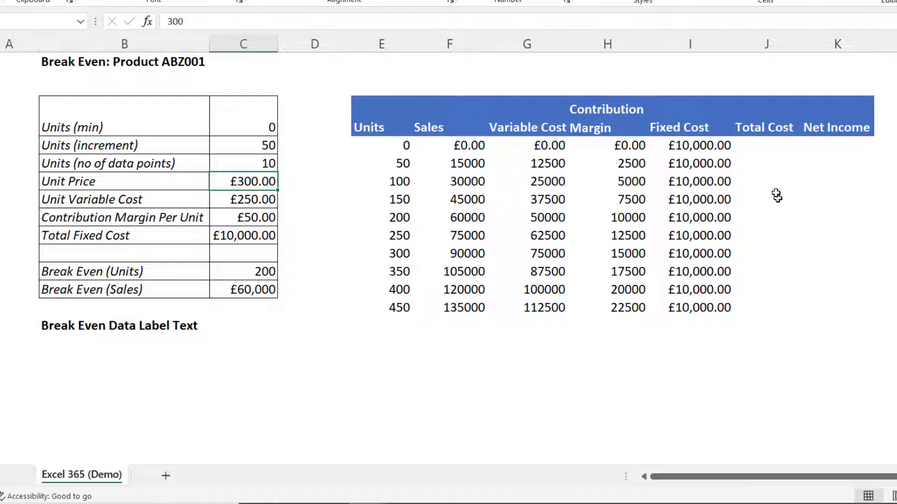
Enter the spilling Total Cost formula =G4#+I4# in the first Total Cost cell
left_click(767, 146)
type("=")
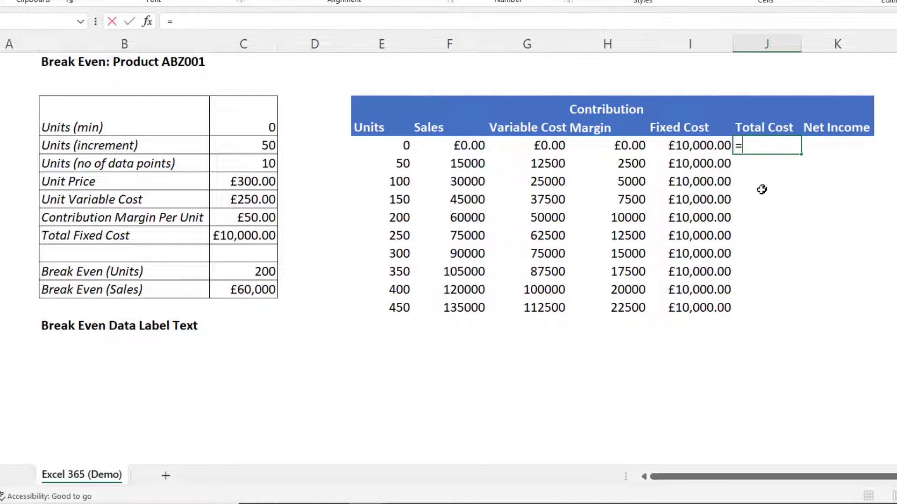
left_click_drag(542, 146, 527, 306)
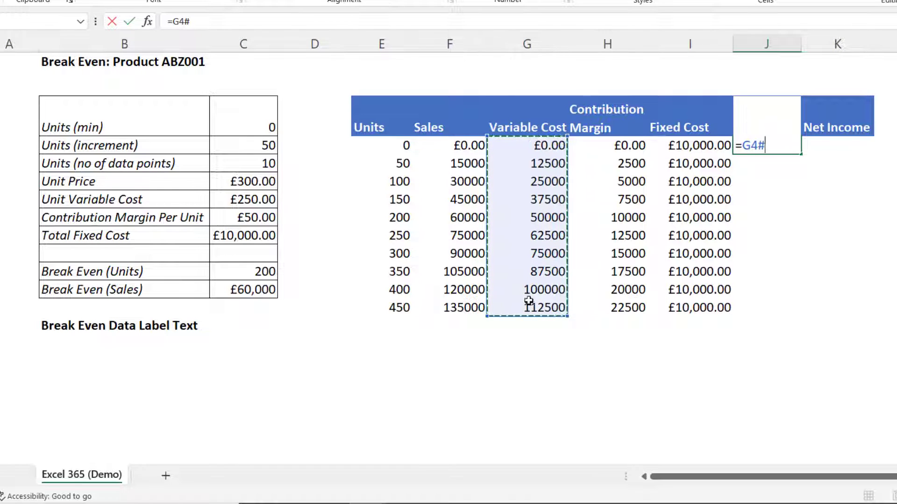
type("+")
left_click_drag(700, 147, 698, 304)
key("Return")
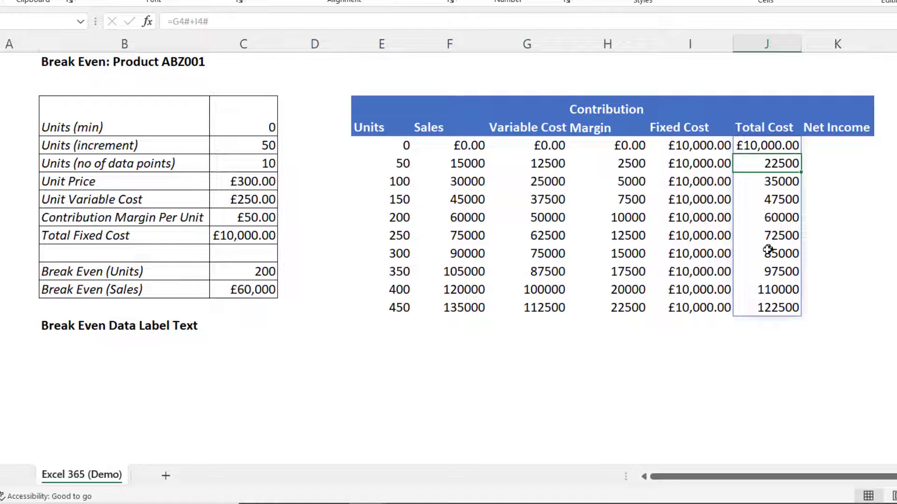
Enter the spilling Net Income formula =F4#-J4# in the first Net Income cell
left_click(835, 146)
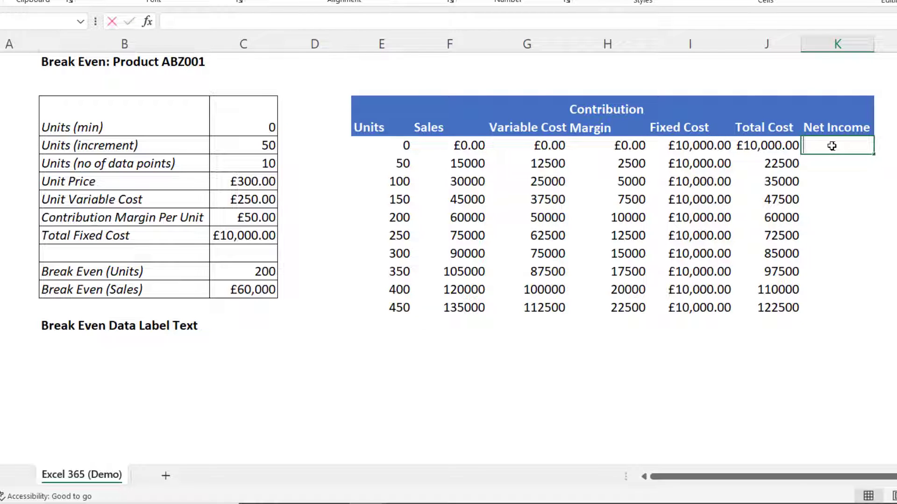
type("=")
left_click_drag(461, 145, 448, 314)
type("-")
left_click(781, 146)
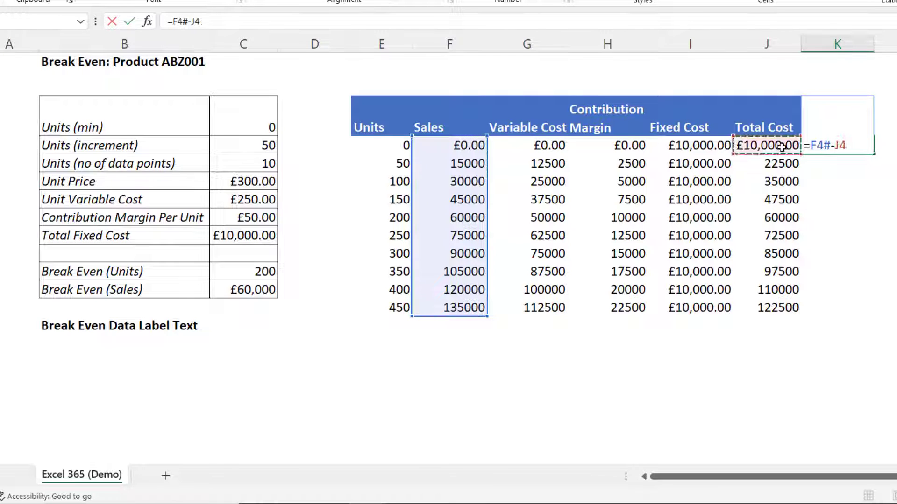
left_click_drag(781, 147, 781, 295)
key("Return")
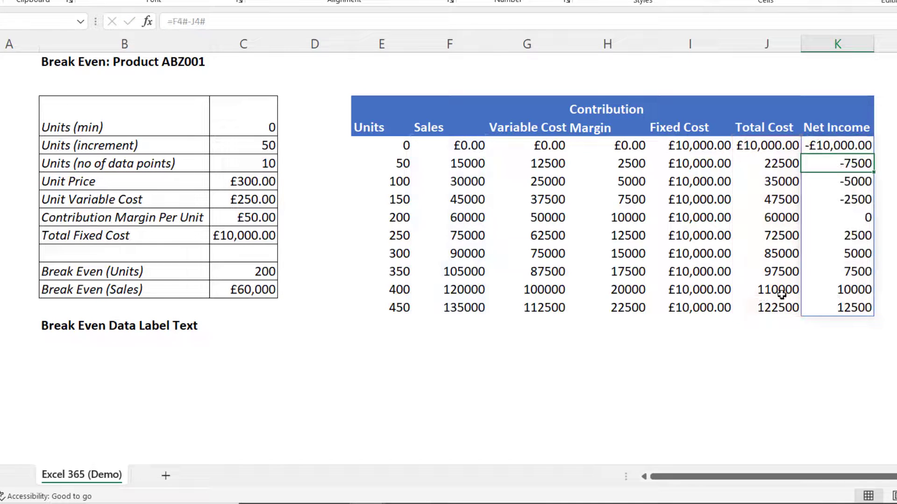
Apply currency format to all values from Sales through Net Income
left_click_drag(467, 146, 817, 305)
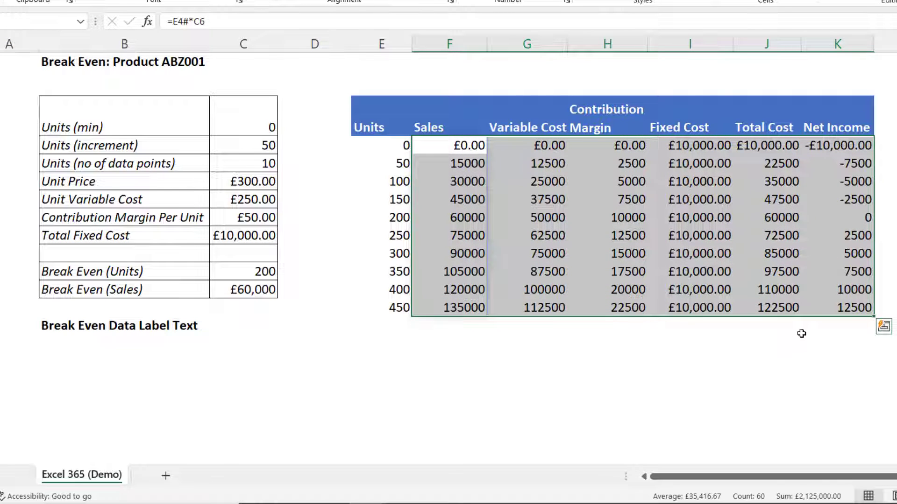
key("ctrl+shift+4")
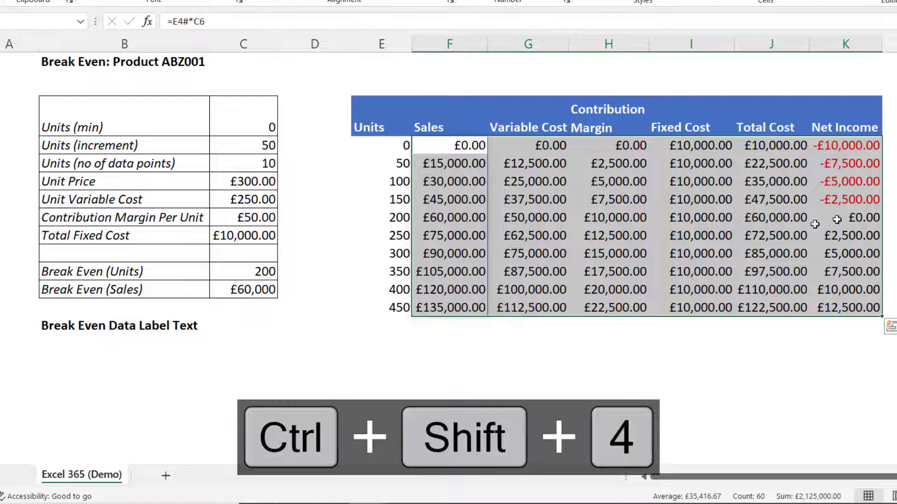
Select the Units, Sales, Fixed Cost and Total Cost columns with headers and insert a Scatter with Straight Lines chart
left_click_drag(848, 145, 840, 201)
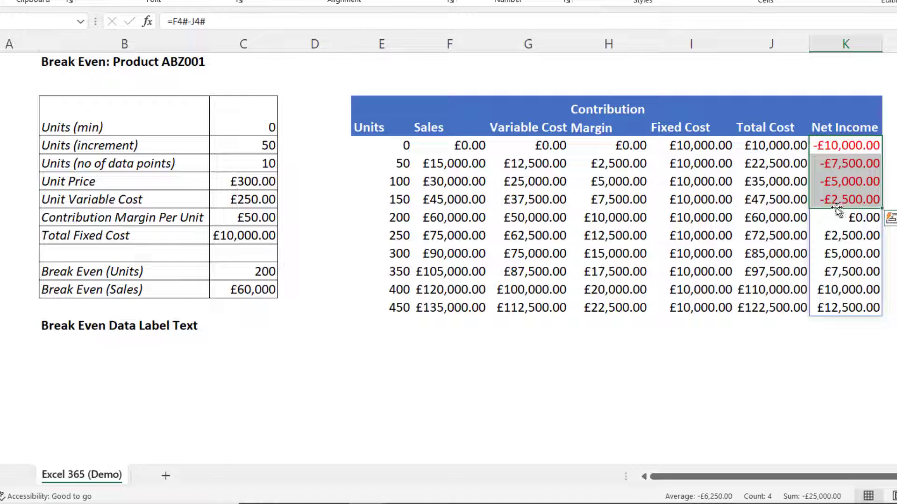
left_click_drag(399, 217, 869, 216)
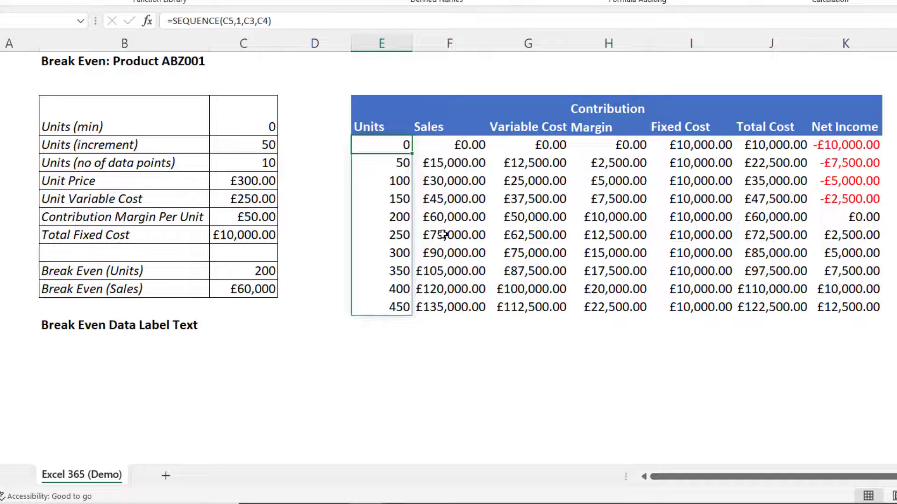
left_click_drag(369, 119, 440, 305)
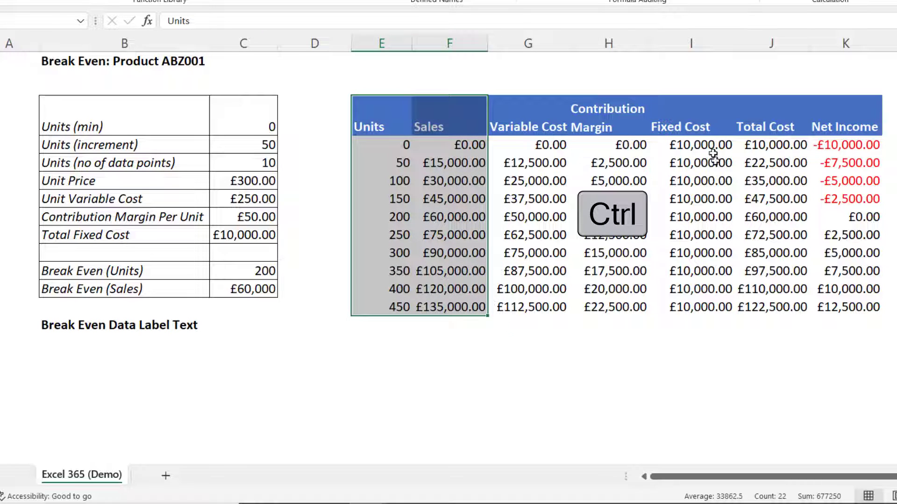
left_click_drag(688, 115, 776, 306)
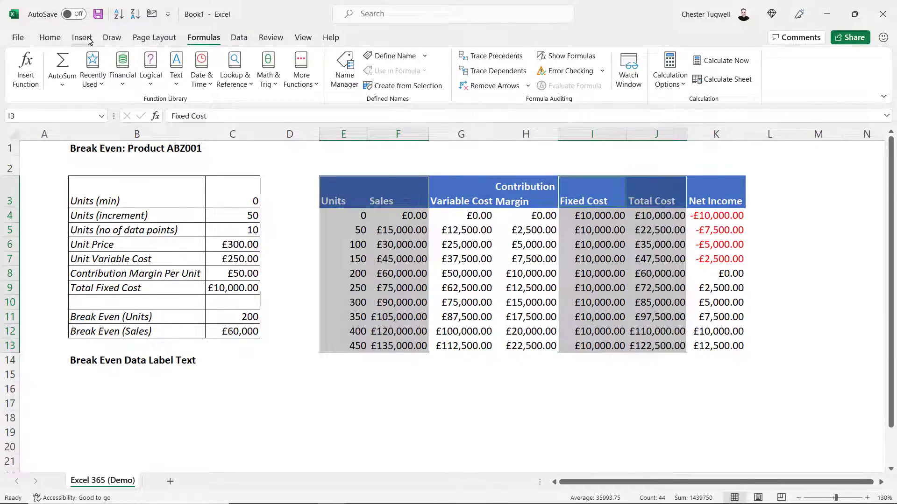
left_click(83, 35)
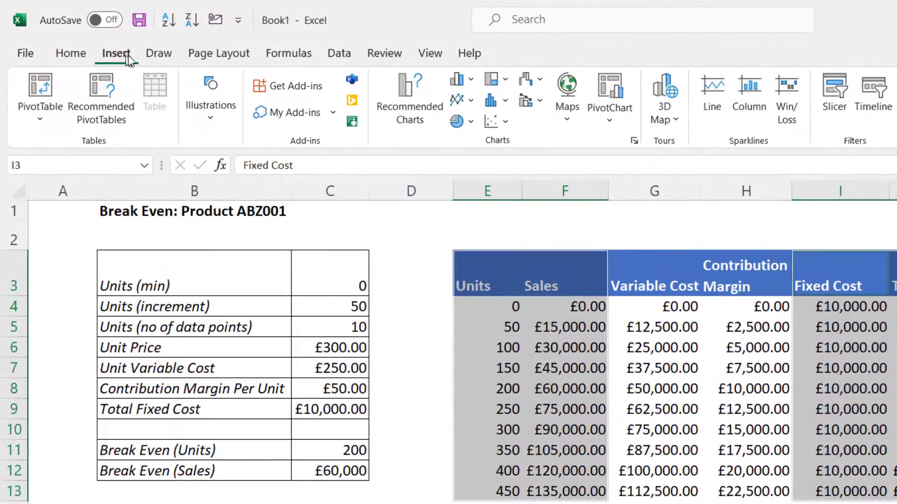
left_click(504, 123)
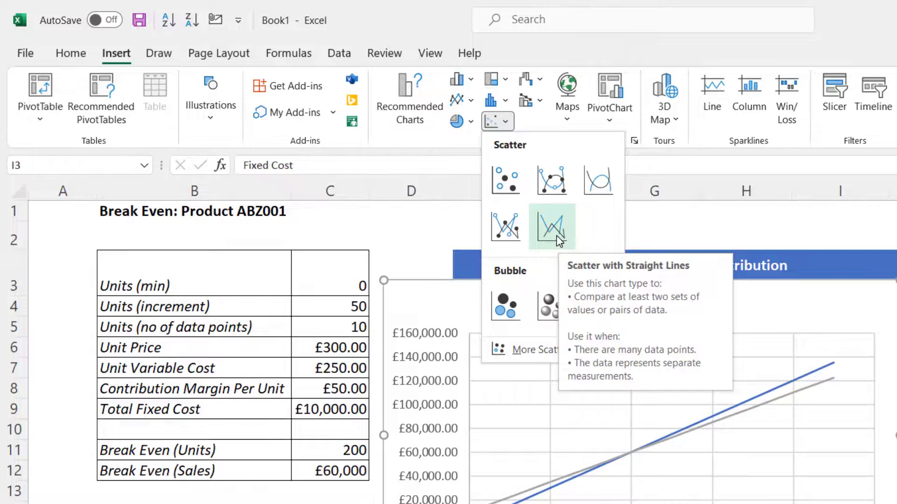
left_click(556, 236)
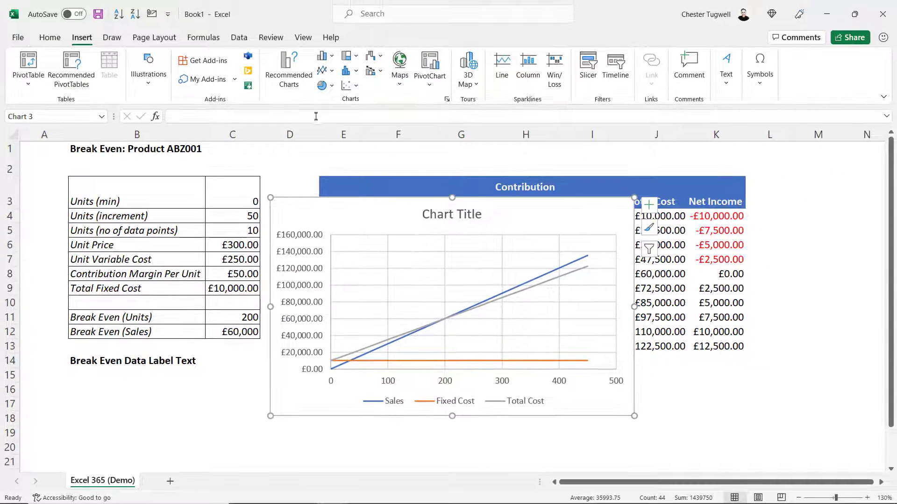
Add a chart series named Break Even using the Break Even (Units) cell as X and Break Even (Sales) cell as Y
left_click(363, 210)
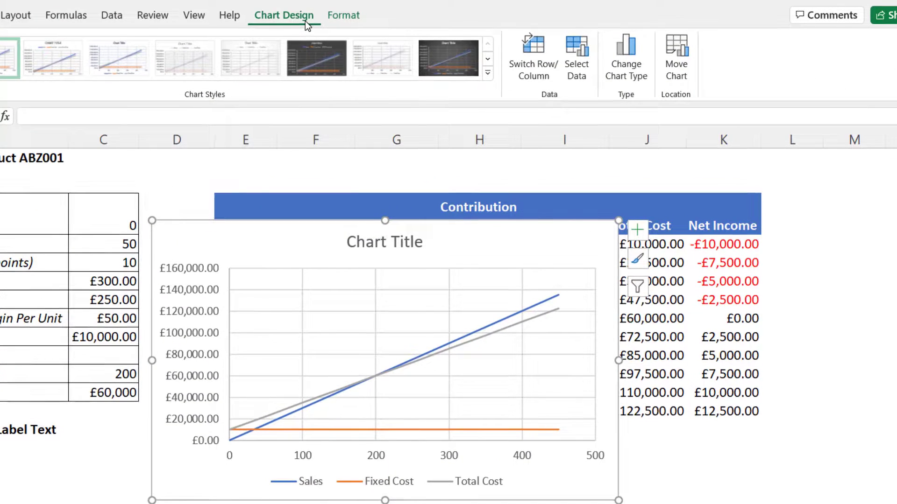
left_click(584, 74)
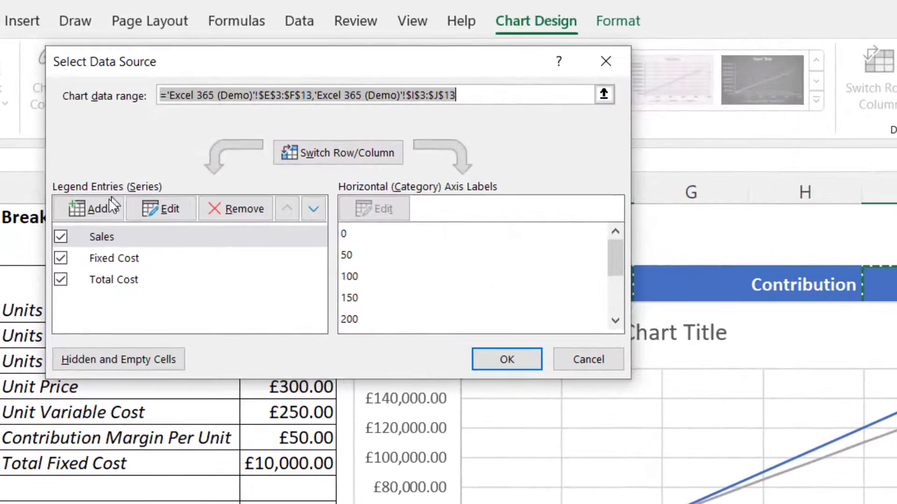
left_click(81, 199)
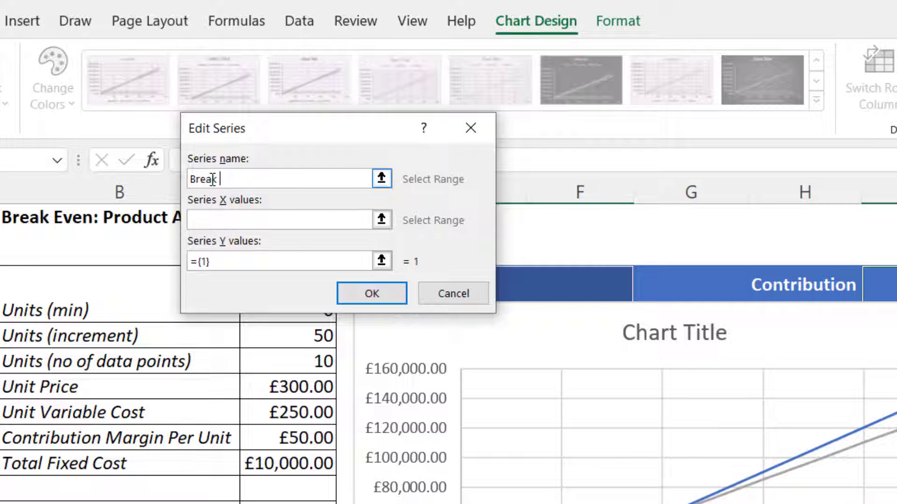
type("Break Even")
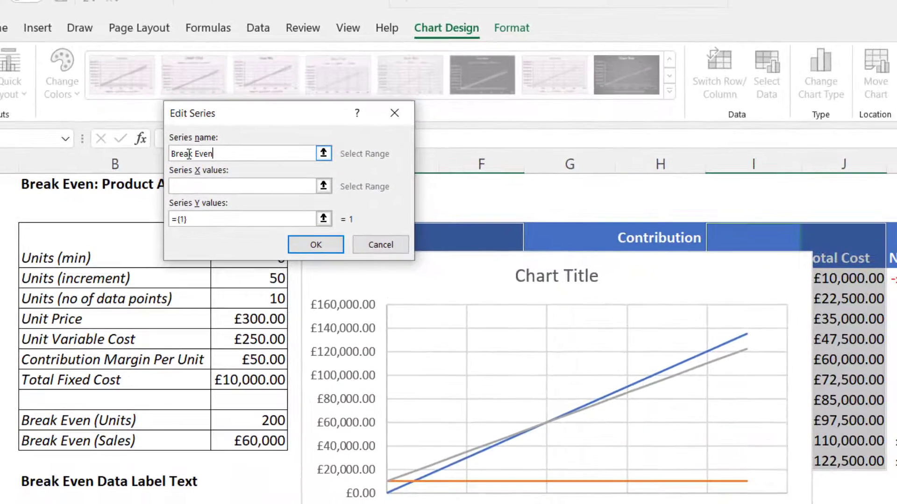
left_click(193, 186)
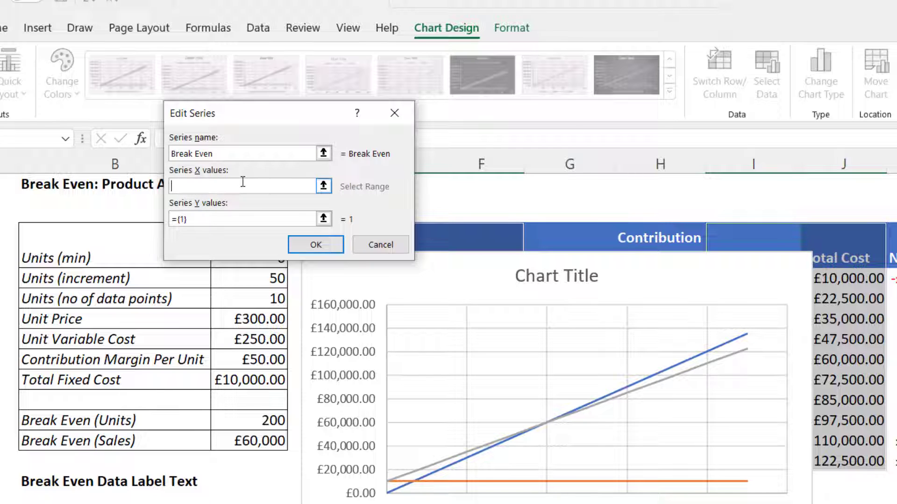
left_click(247, 417)
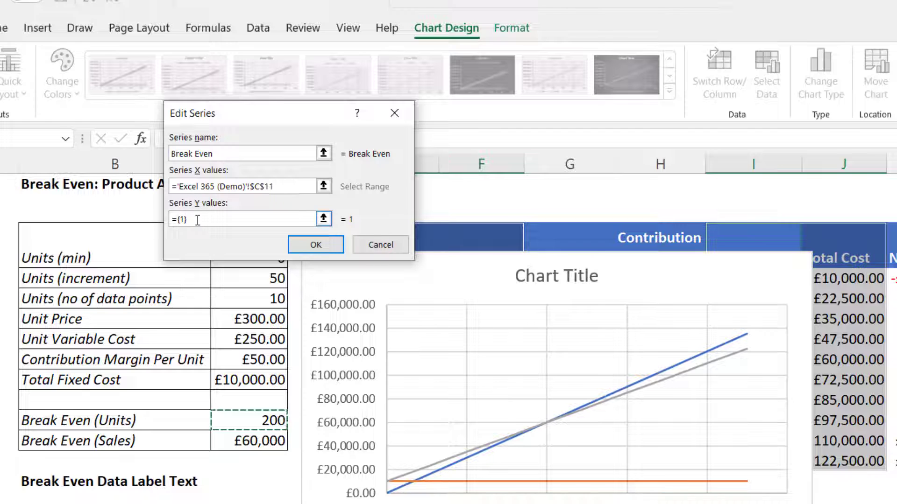
left_click_drag(198, 220, 137, 221)
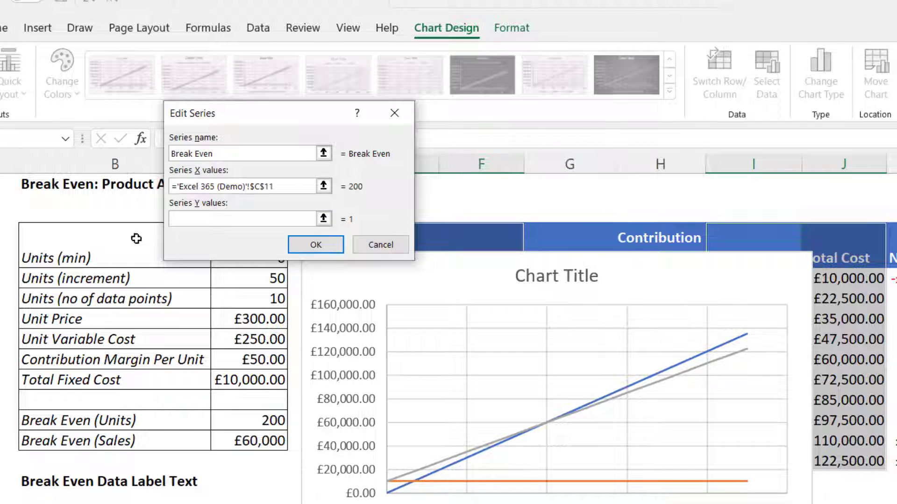
left_click(270, 441)
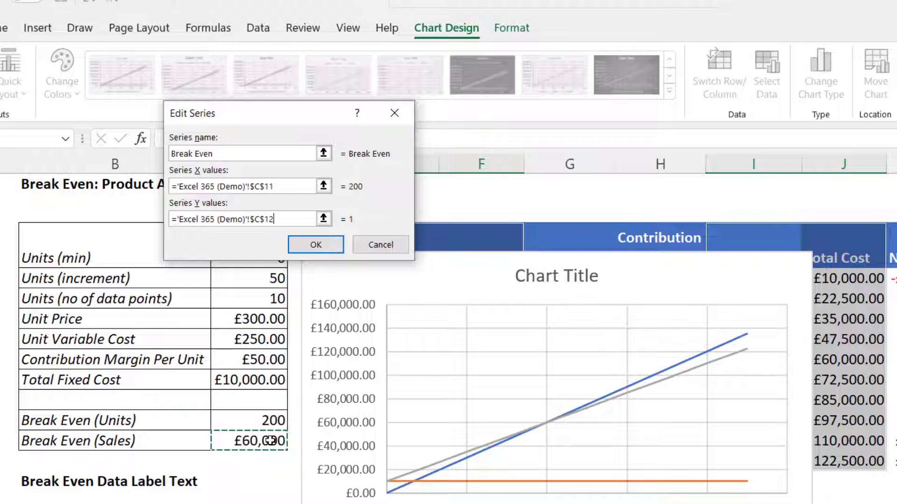
left_click(321, 249)
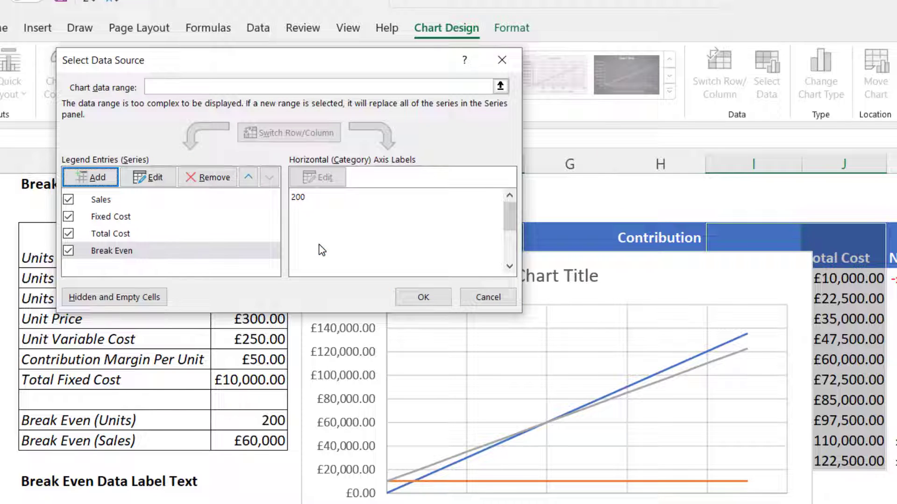
left_click(422, 297)
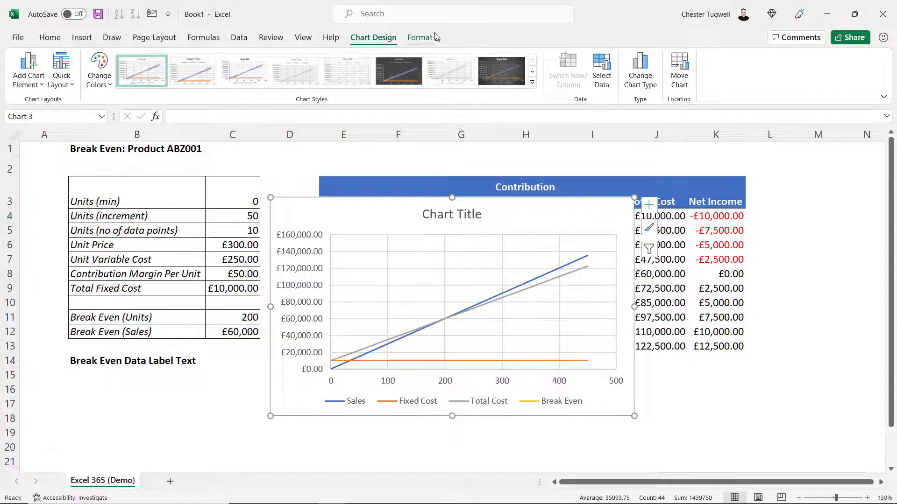
Select the Break Even chart series and give its marker a built-in plus-shaped marker type
left_click(426, 41)
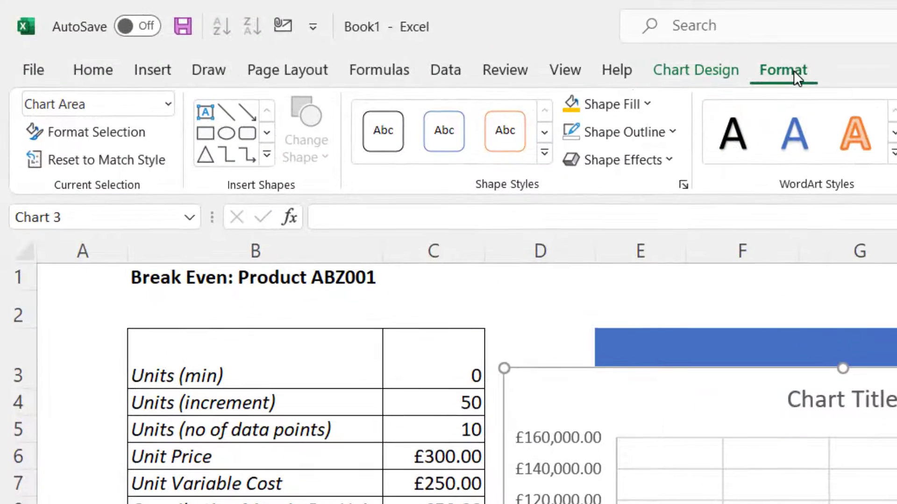
left_click(167, 103)
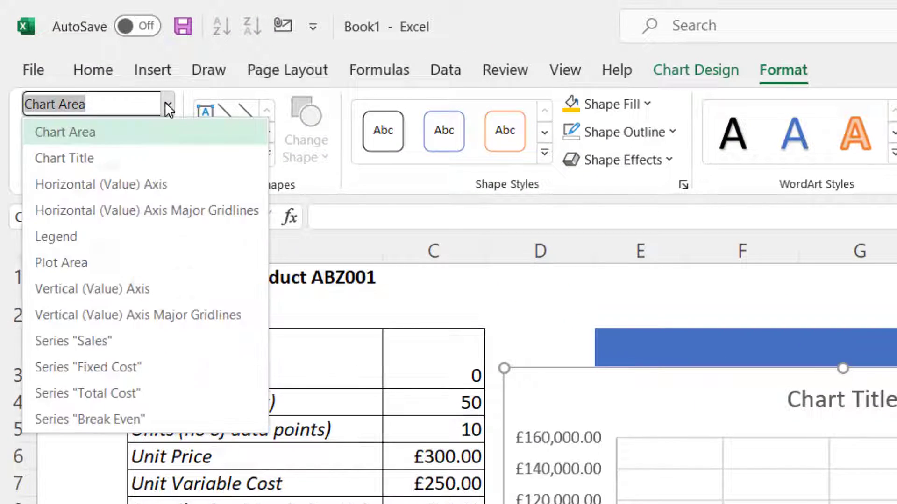
left_click(74, 419)
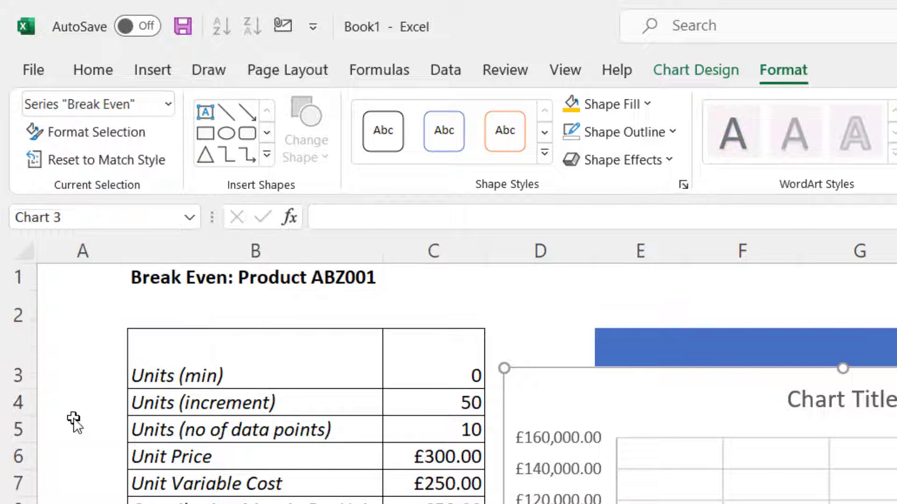
left_click(82, 133)
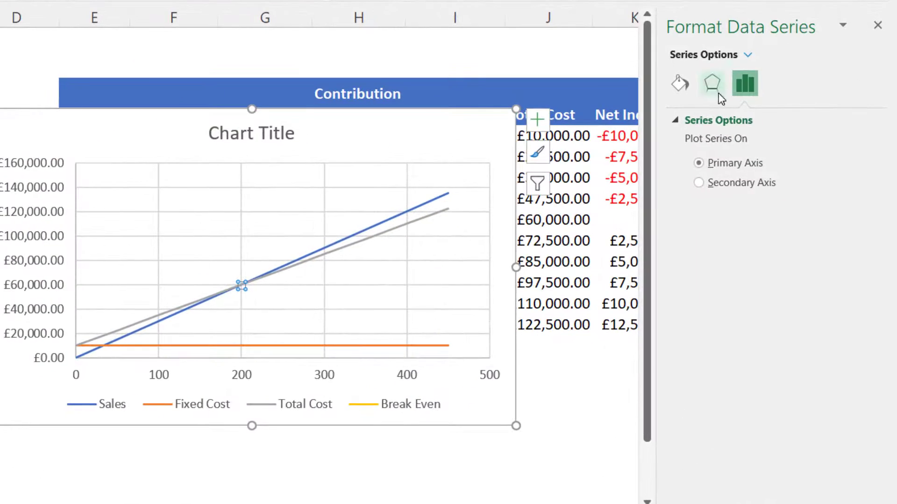
left_click(679, 80)
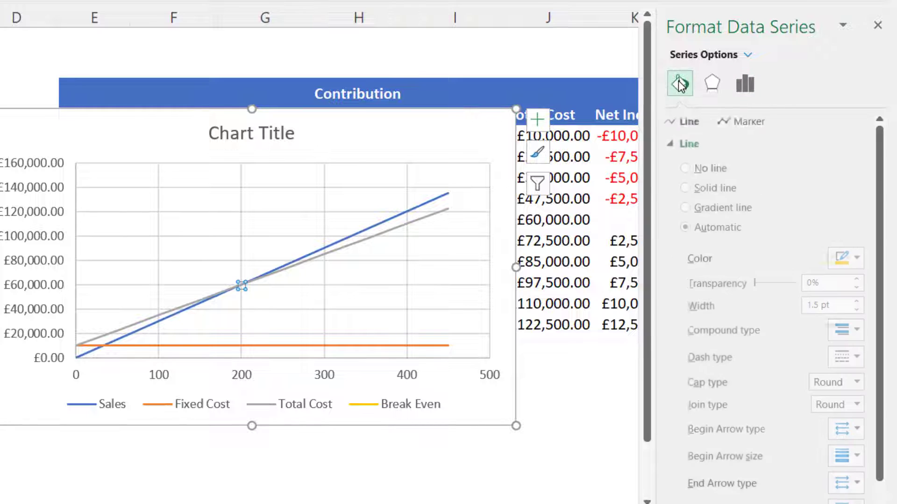
left_click(752, 121)
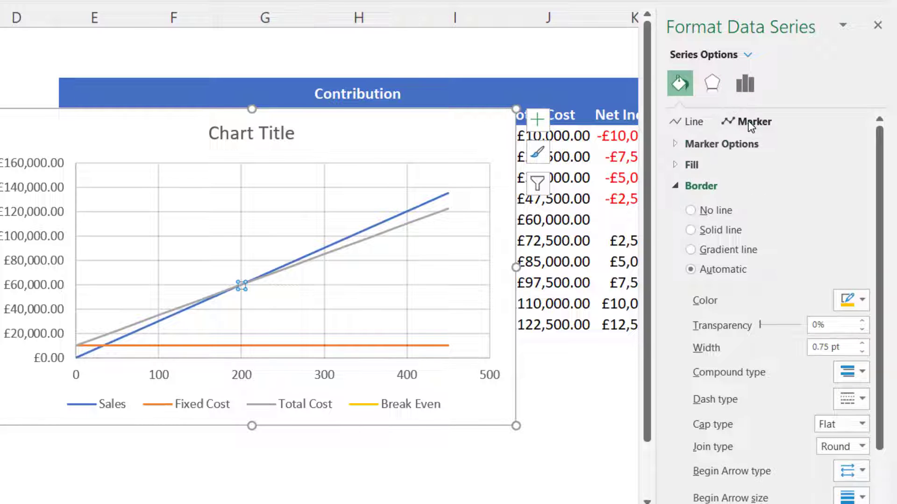
left_click(676, 144)
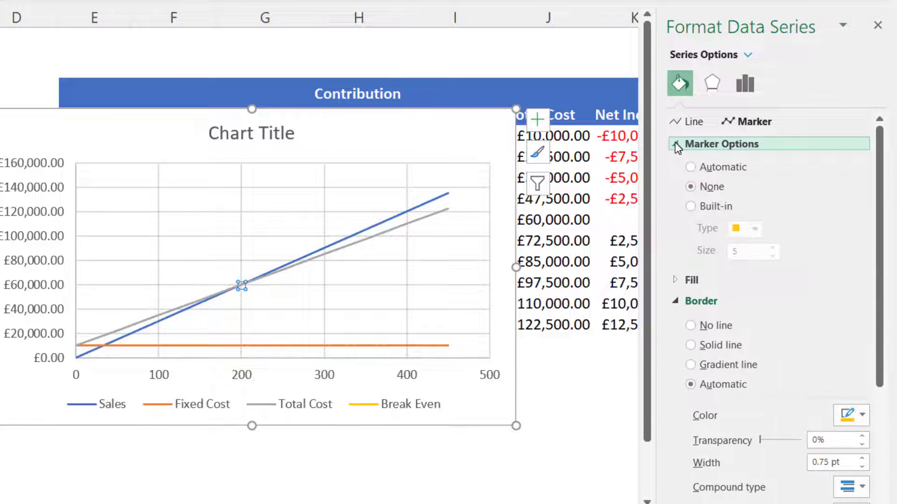
left_click(693, 206)
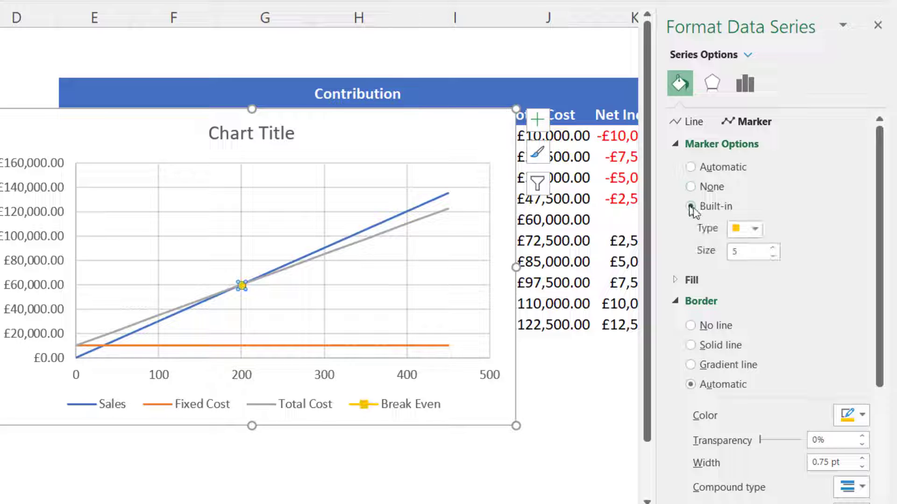
left_click(757, 230)
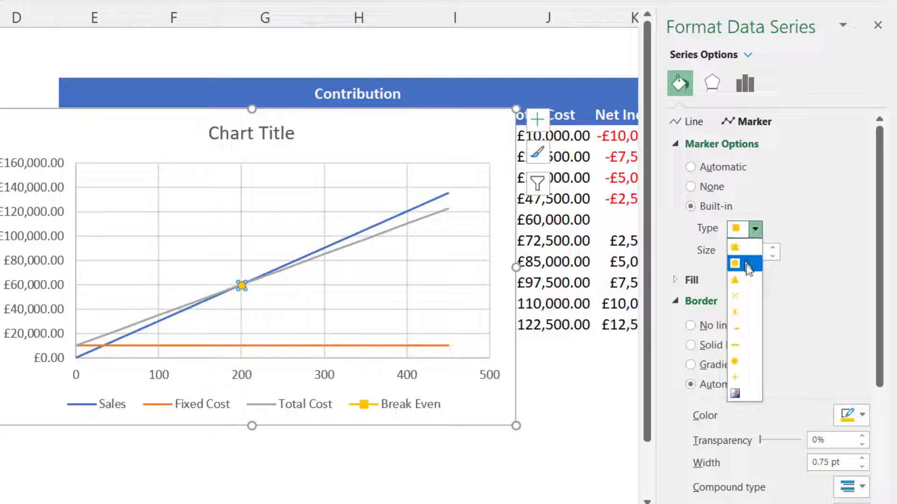
left_click(735, 381)
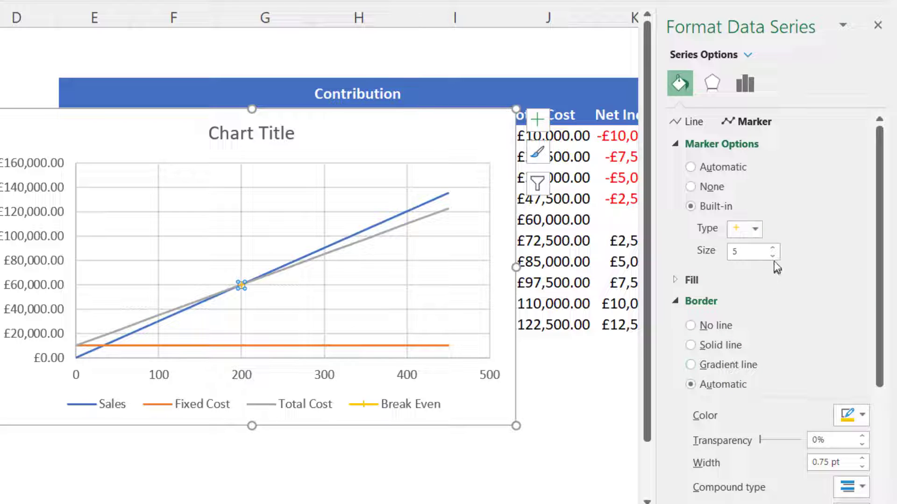
Set the Break Even marker size to 11 and its border to a solid line 1.5 pt wide
left_click(773, 248)
left_click(773, 248)
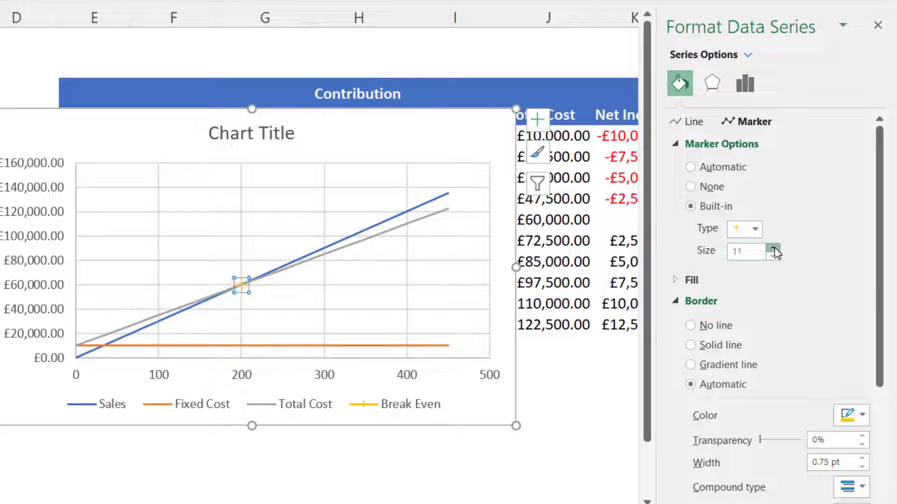
left_click(773, 248)
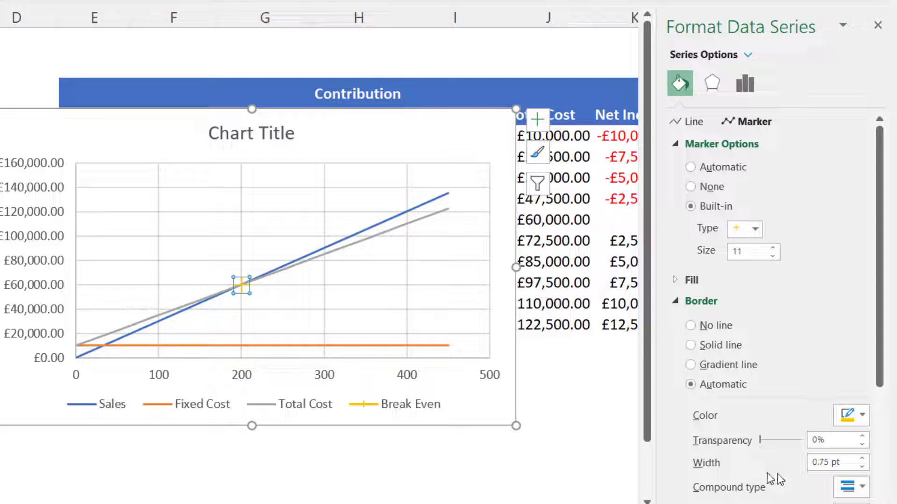
left_click(861, 459)
left_click(861, 458)
left_click(862, 459)
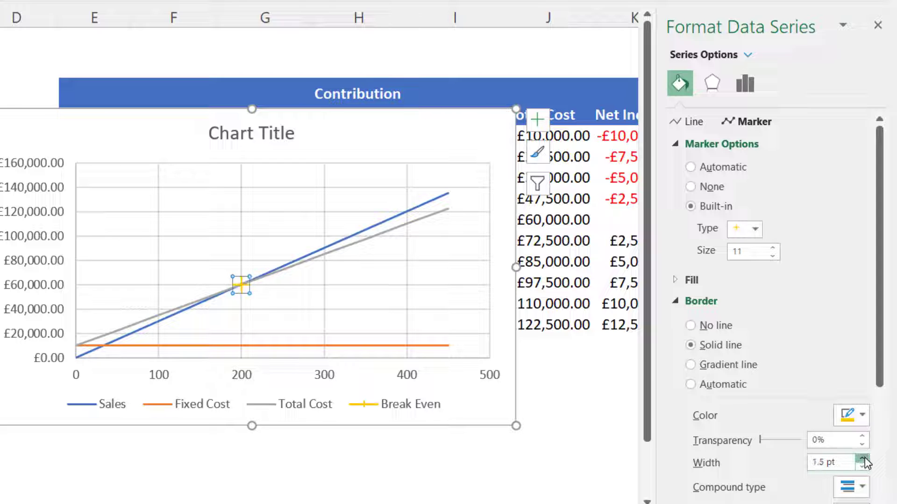
left_click(862, 459)
Select the Break Even point on the chart and turn on data labels for it
left_click(316, 316)
mouse_move(241, 283)
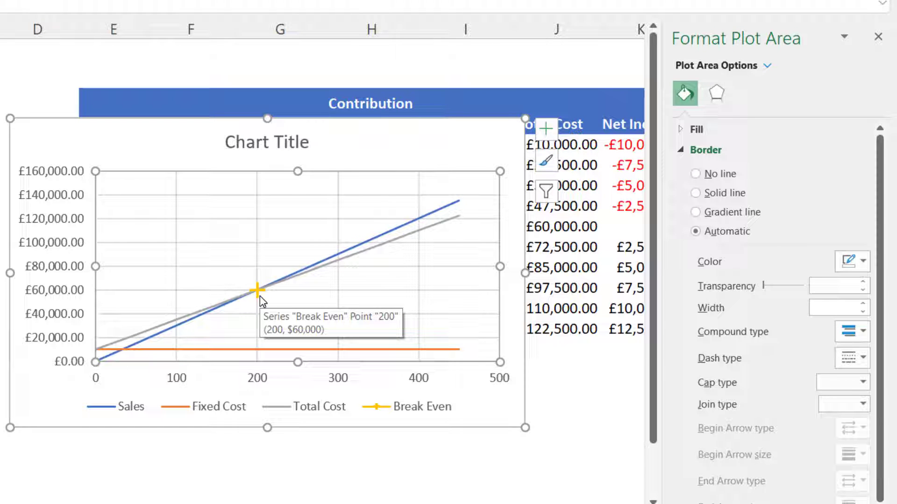
left_click(257, 292)
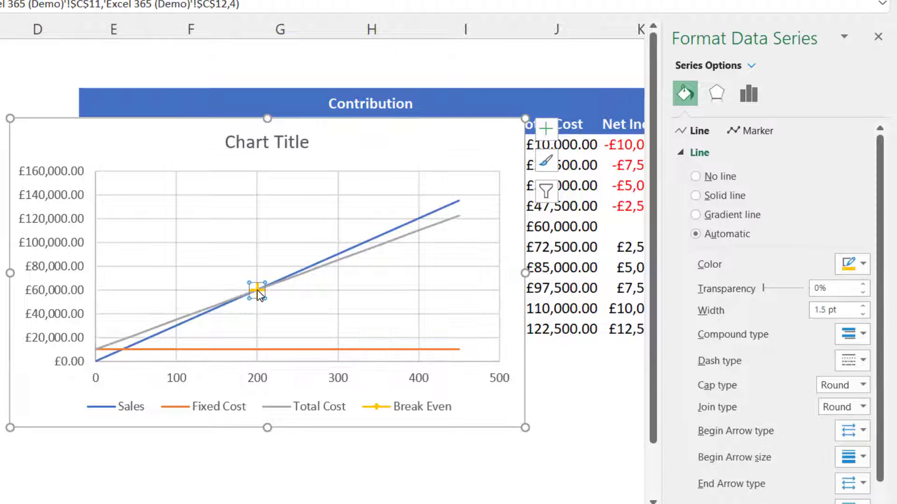
left_click(546, 129)
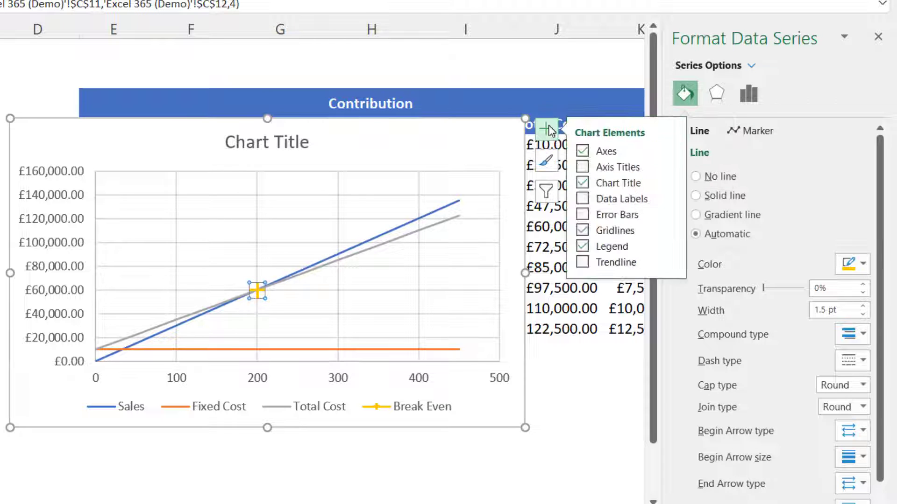
left_click(582, 199)
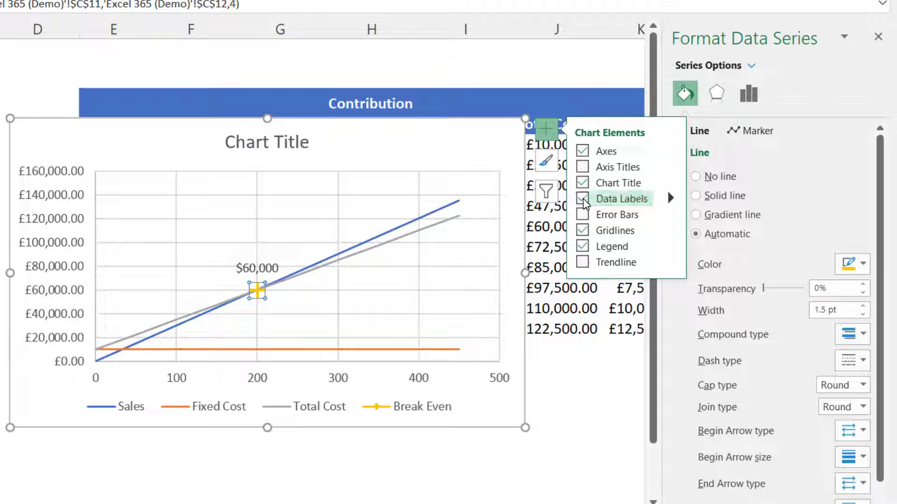
Format the Break Even data label to show the X Value instead of the Y Value
right_click(266, 271)
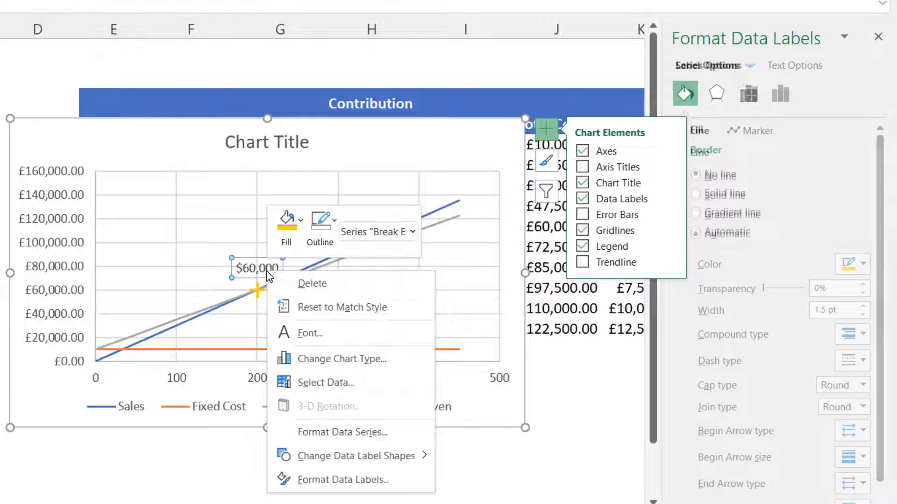
left_click(314, 481)
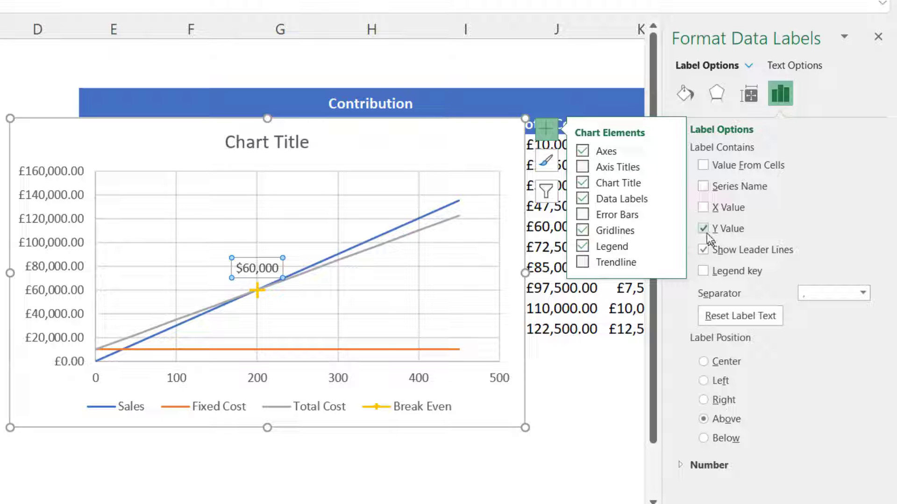
left_click(703, 208)
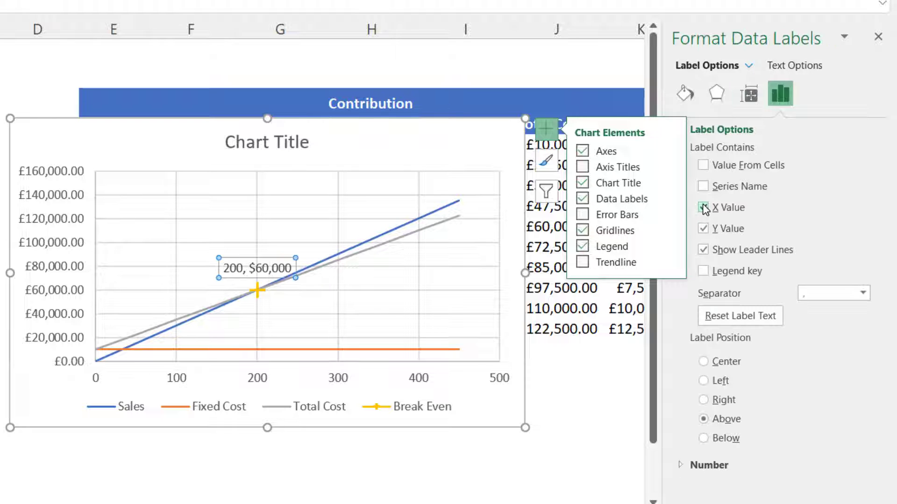
left_click(703, 229)
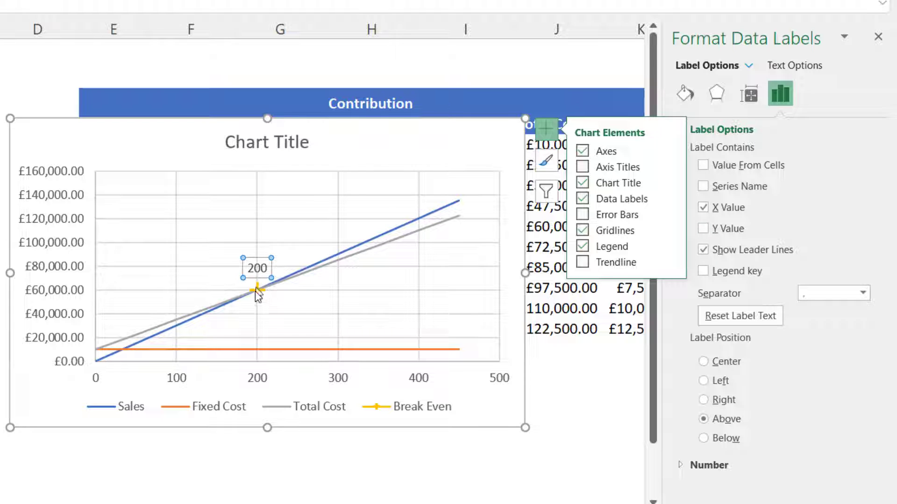
Start a formula in B15 under Break Even Data Label Text joining B11, ": " and C11
mouse_move(261, 292)
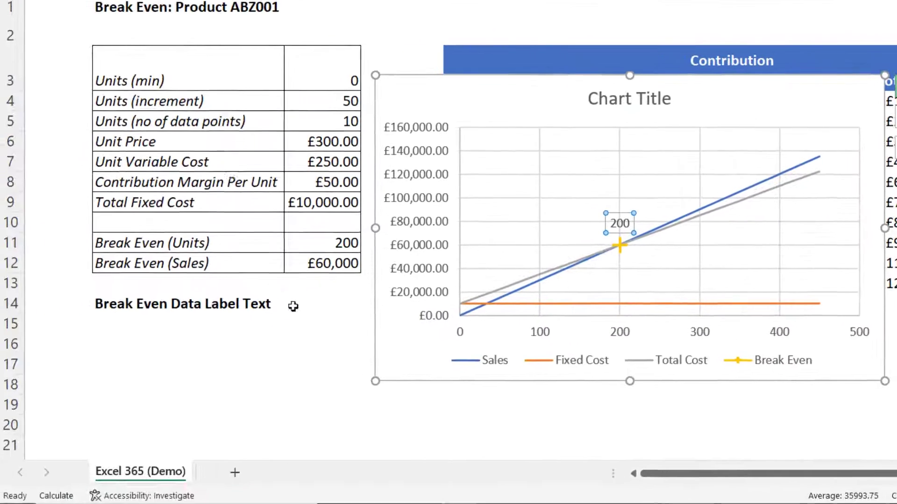
left_click(124, 314)
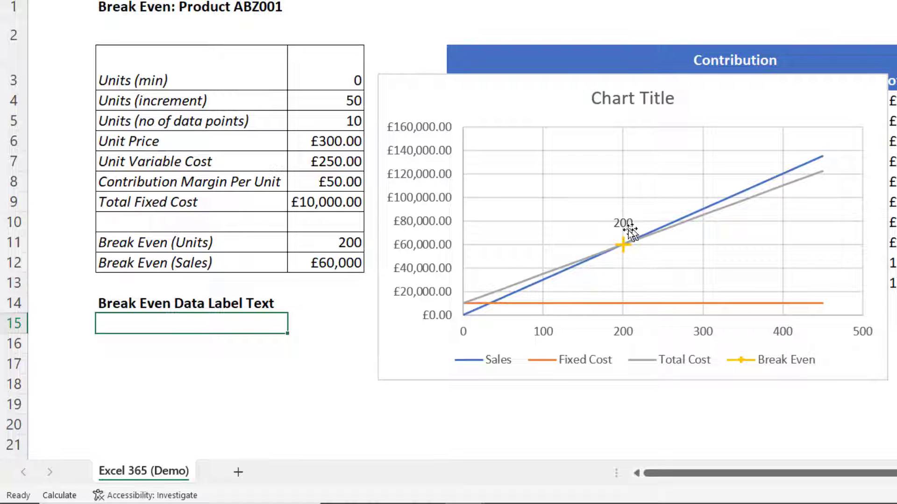
key("F2")
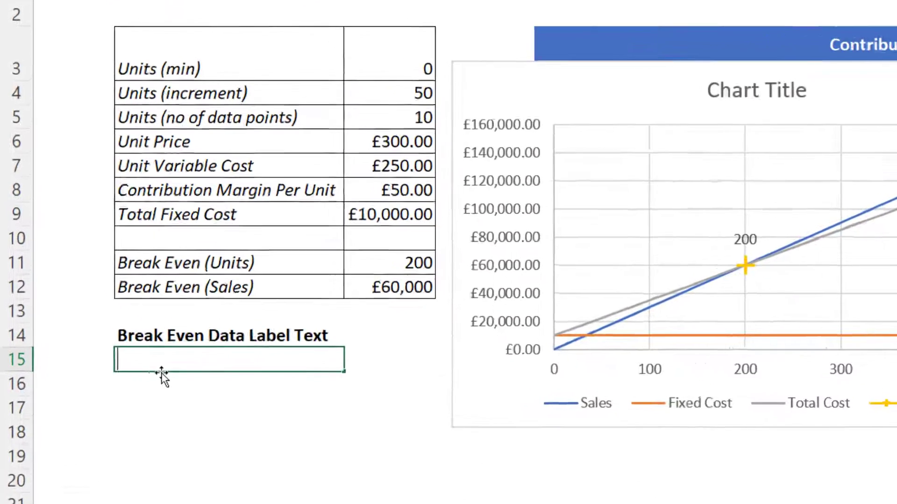
type("=")
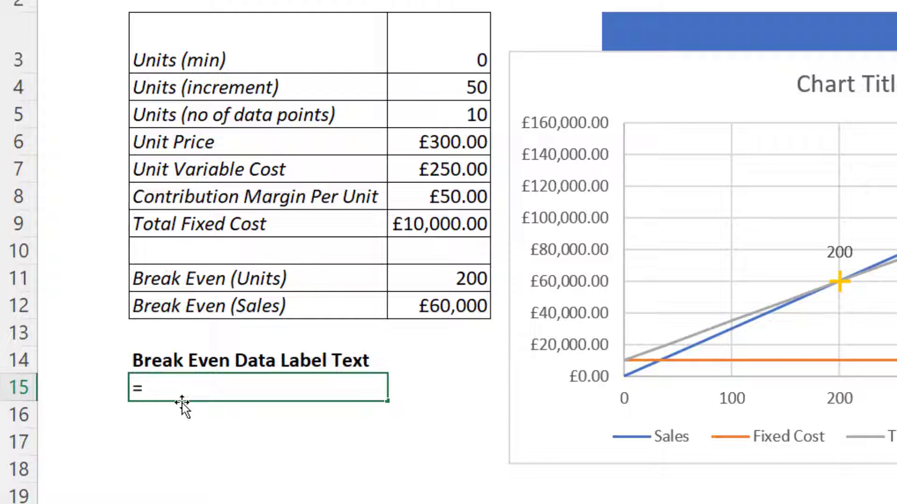
left_click(158, 279)
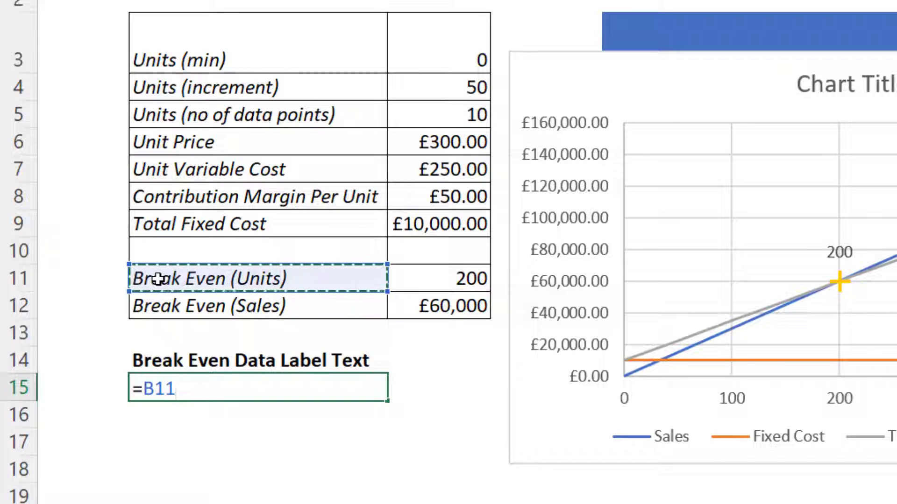
type("&\":")
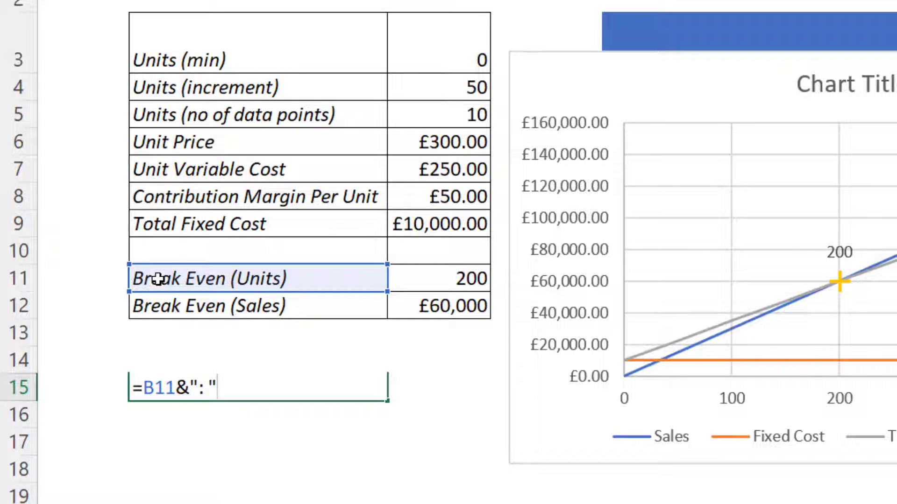
type("\"&")
left_click(430, 274)
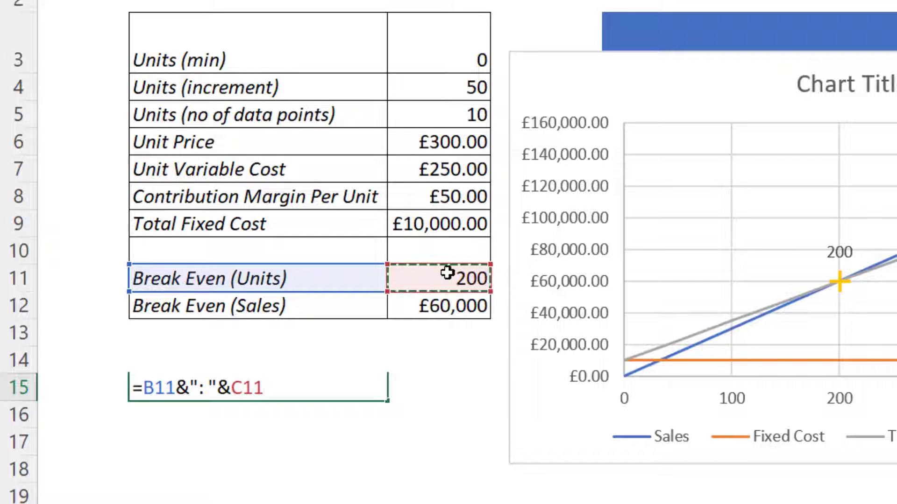
Wrap the C11 reference in B15's formula in a TEXT function with the format "0"
left_click(232, 388)
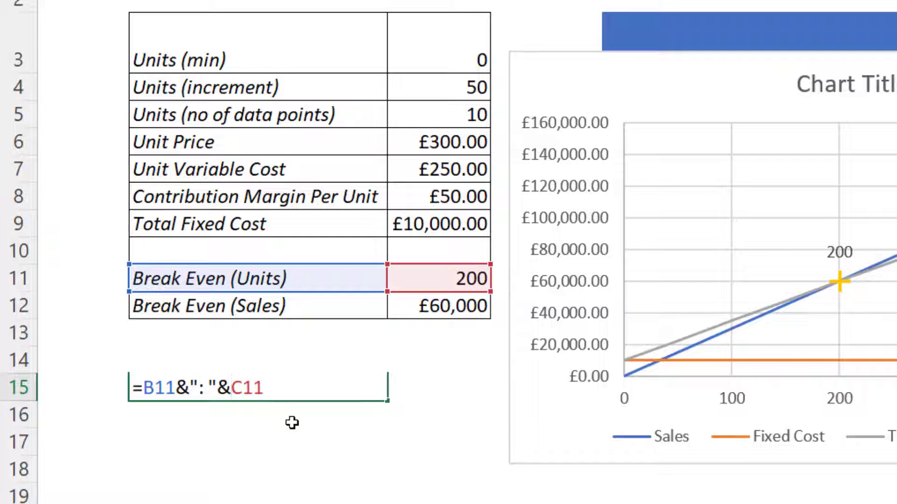
type("text(")
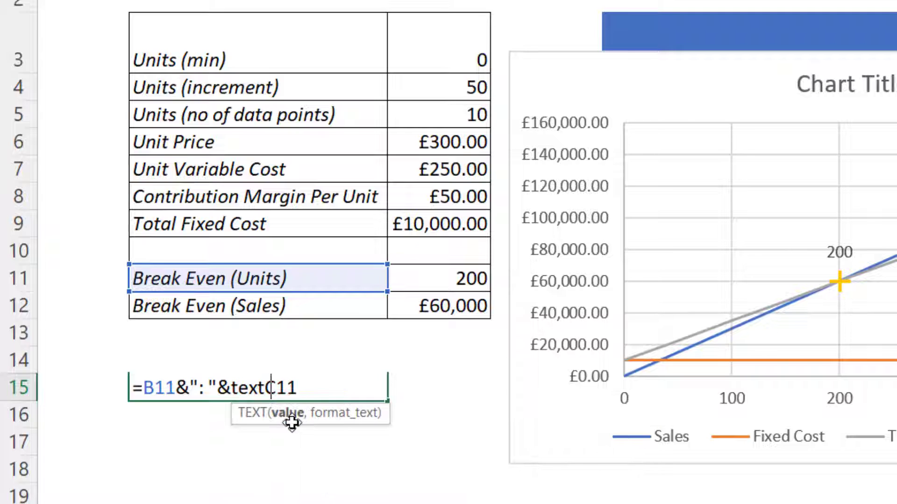
left_click(316, 388)
type(",")
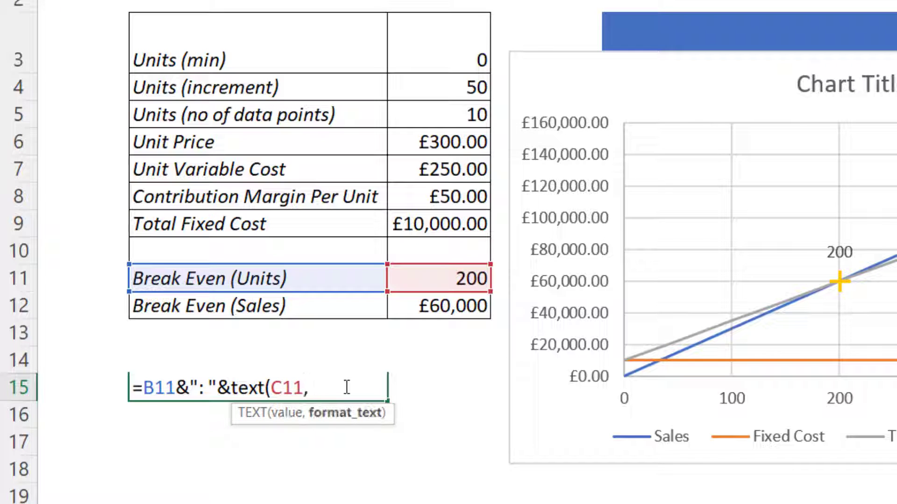
type("\"0")
type("\")")
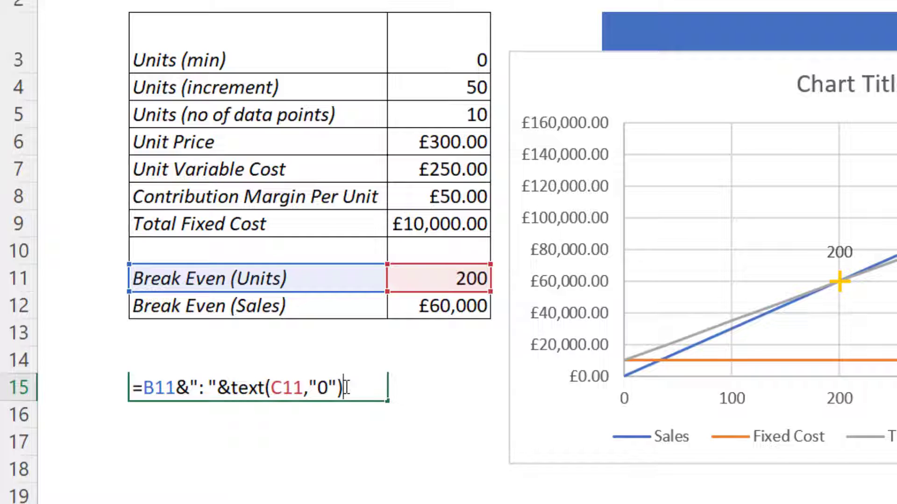
type("&")
type("CH")
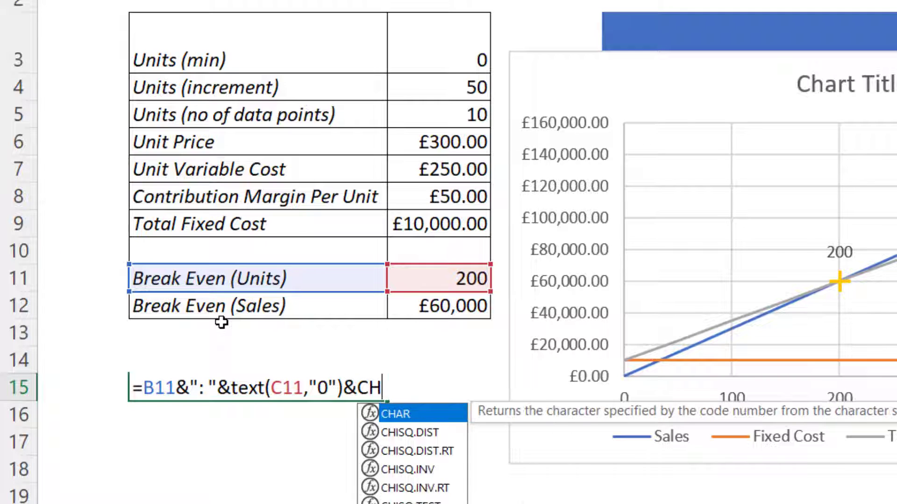
type("AR(10")
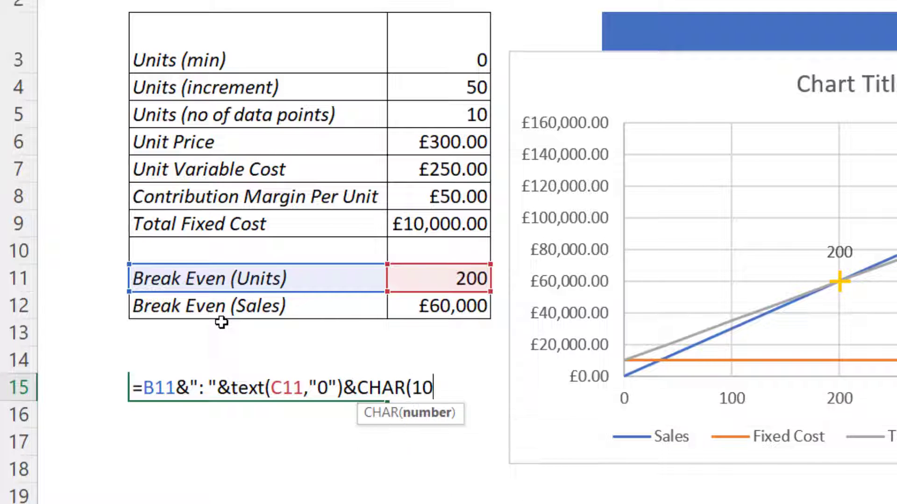
type(")")
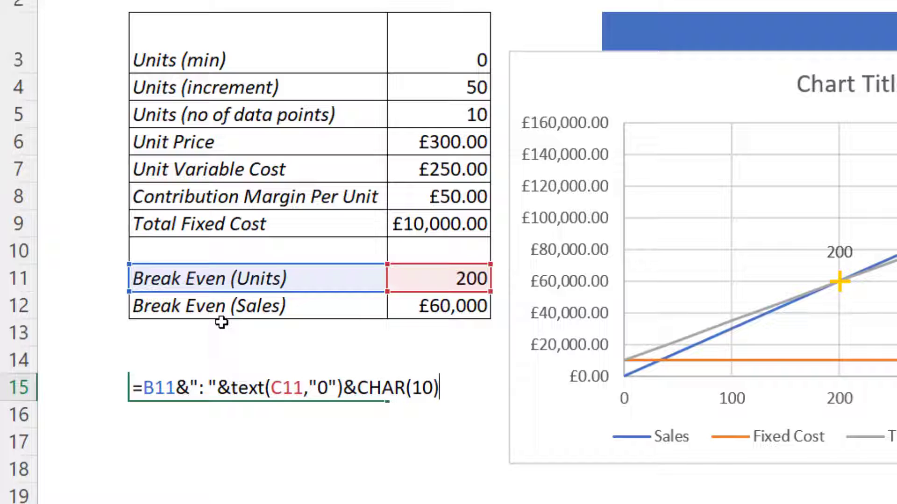
type("&")
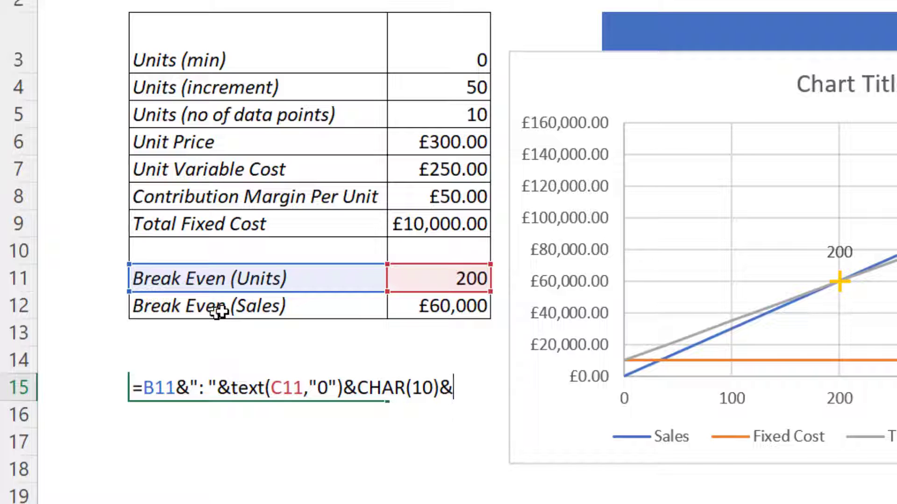
Extend the formula with a CHAR(10) line break, then B12, ": " and C12
left_click(222, 310)
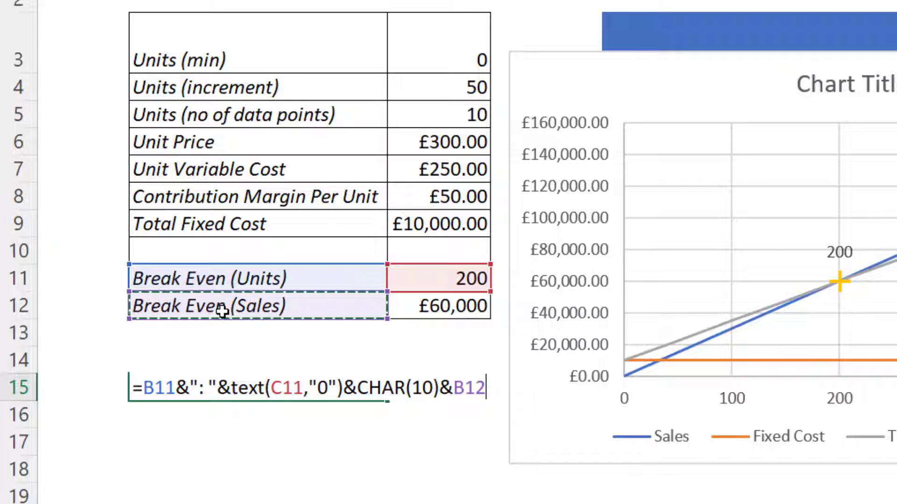
type("&\"")
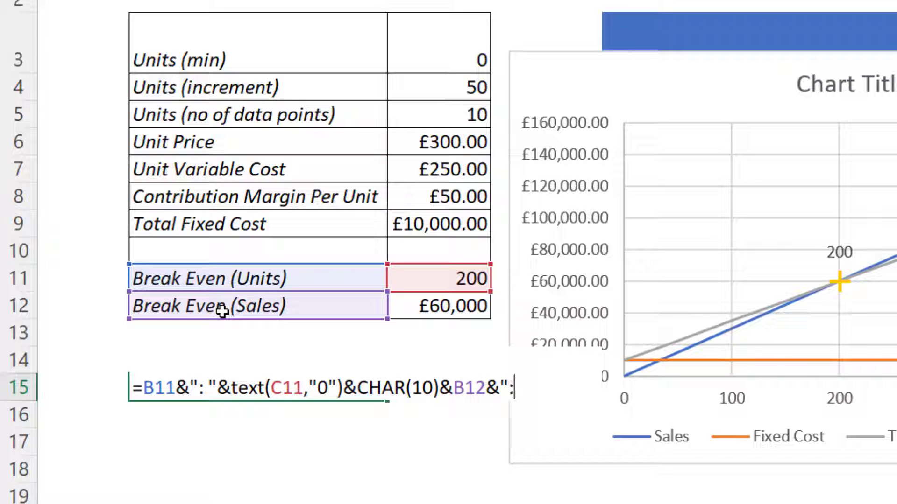
type(": \"&")
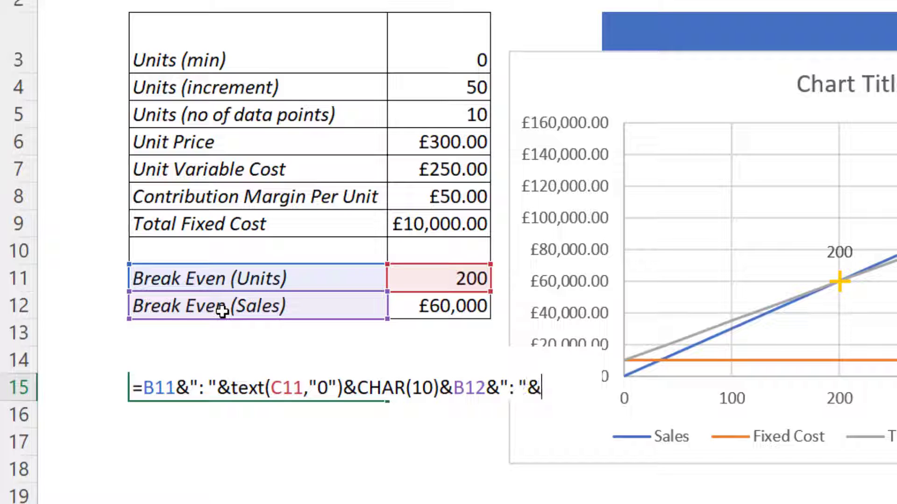
left_click(456, 309)
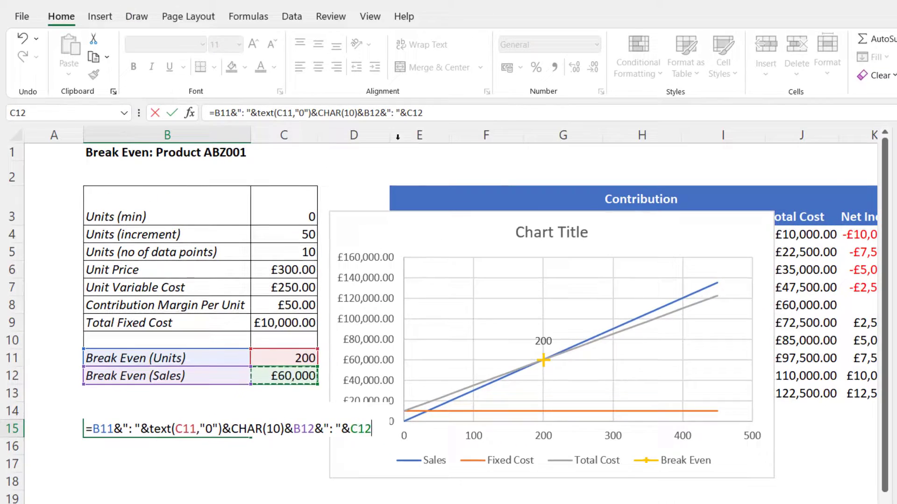
Wrap the C12 reference in a TEXT function with the format "£#,##0" and enter the formula
left_click(408, 115)
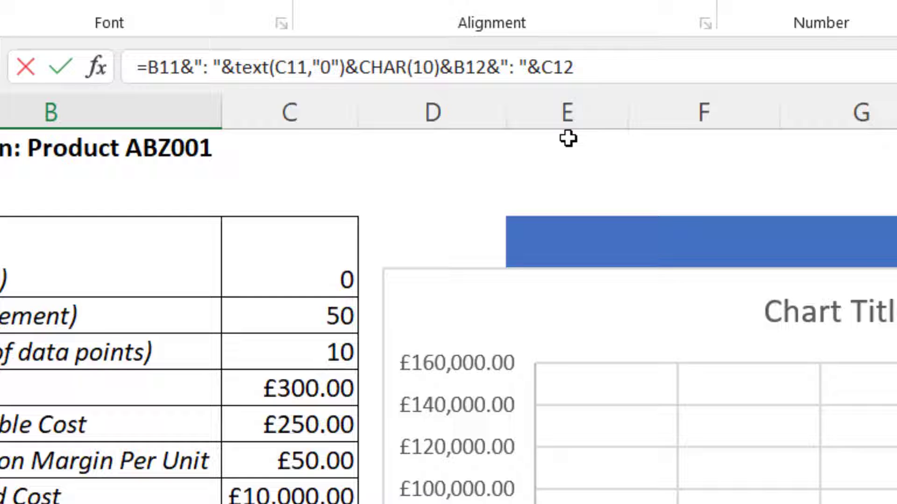
type("et")
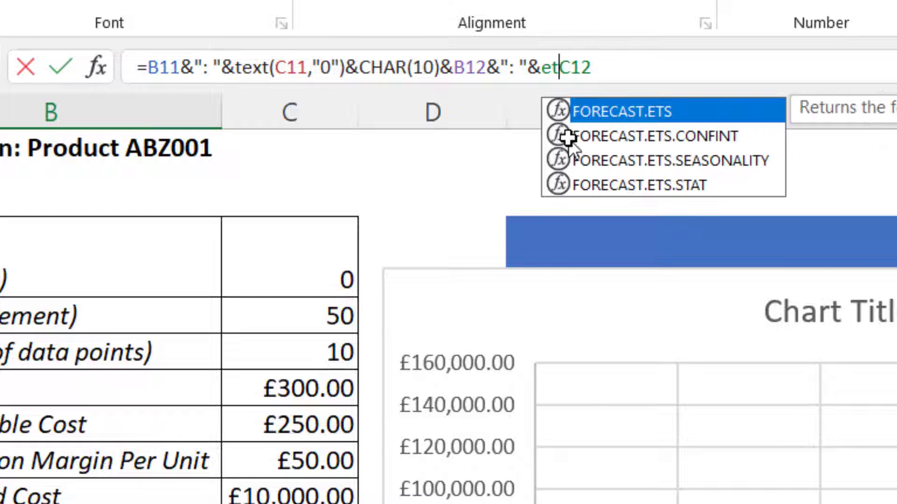
key("BackSpace")
key("BackSpace")
type("text")
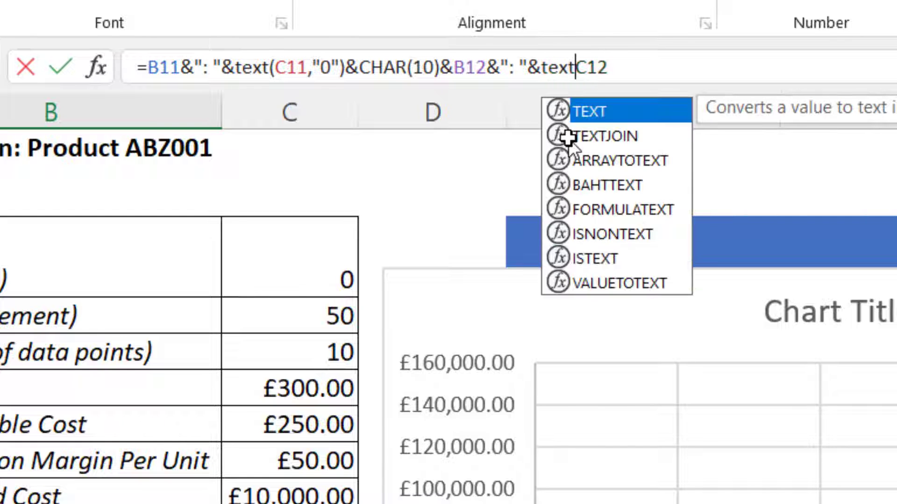
type("(")
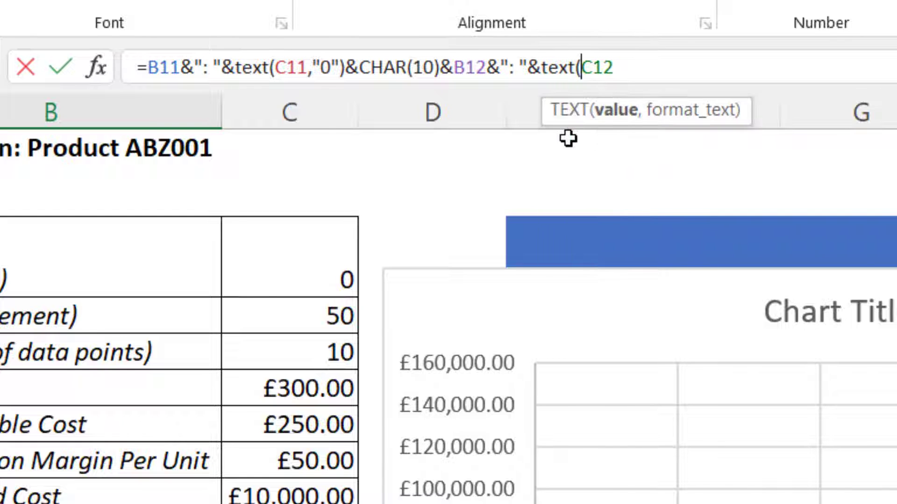
left_click(659, 66)
type(",\"")
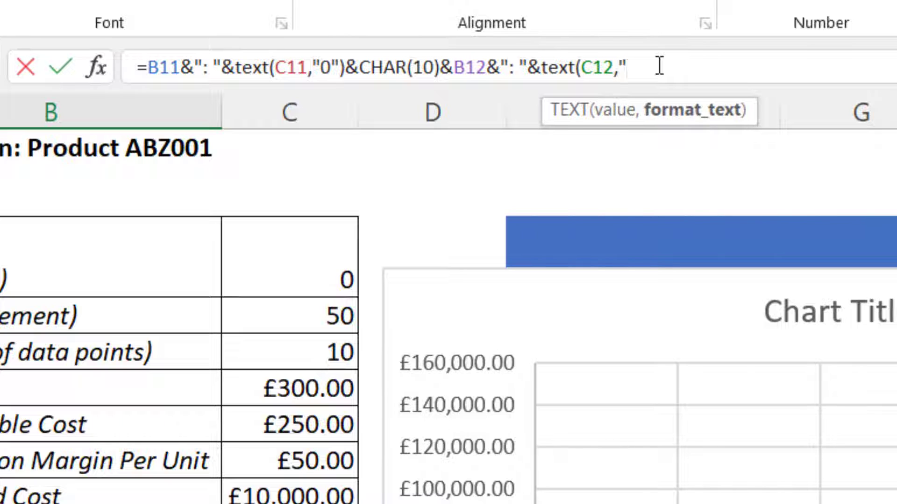
type("£#,##0")
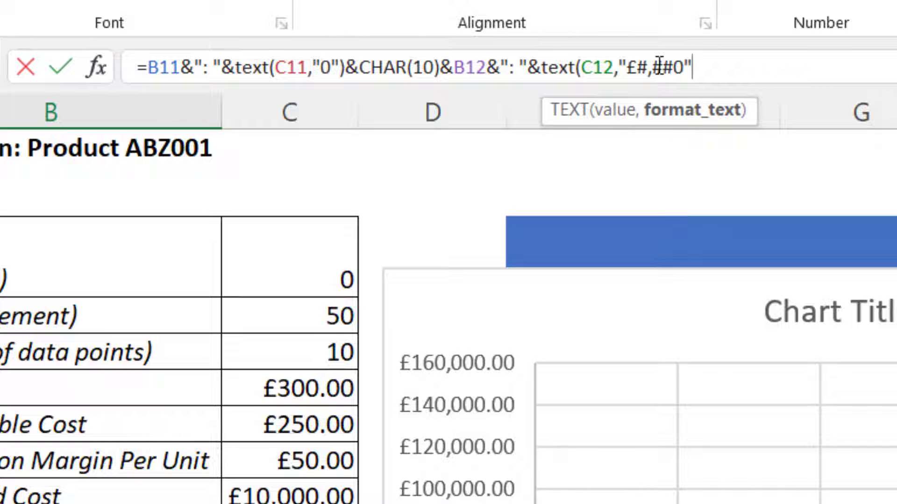
type(")")
key("Return")
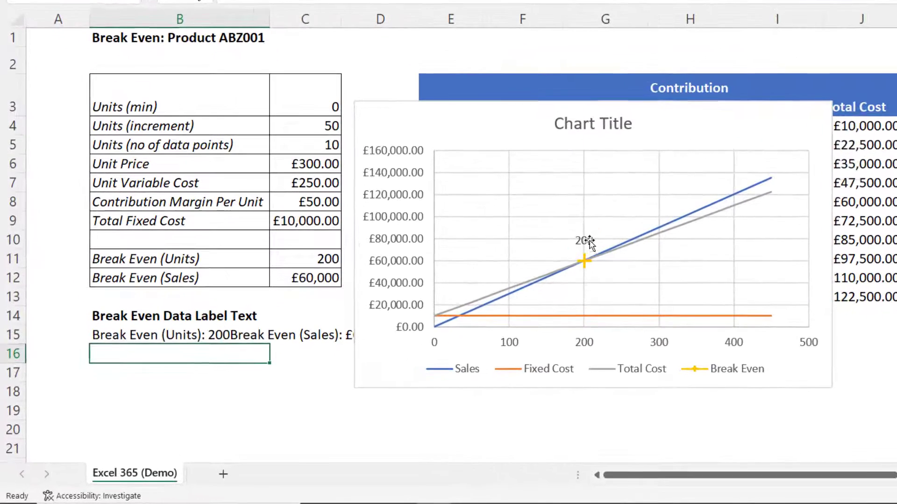
Link the Break Even data label's text to cell B15
left_click(591, 242)
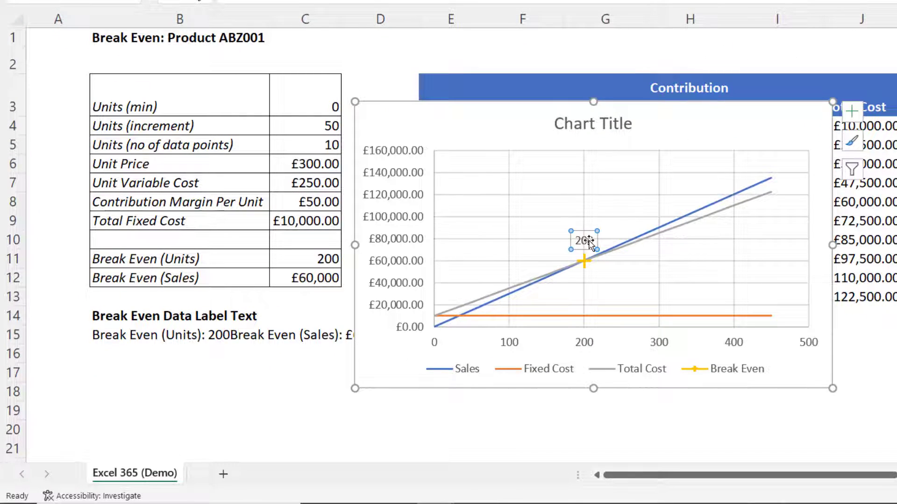
left_click(598, 240)
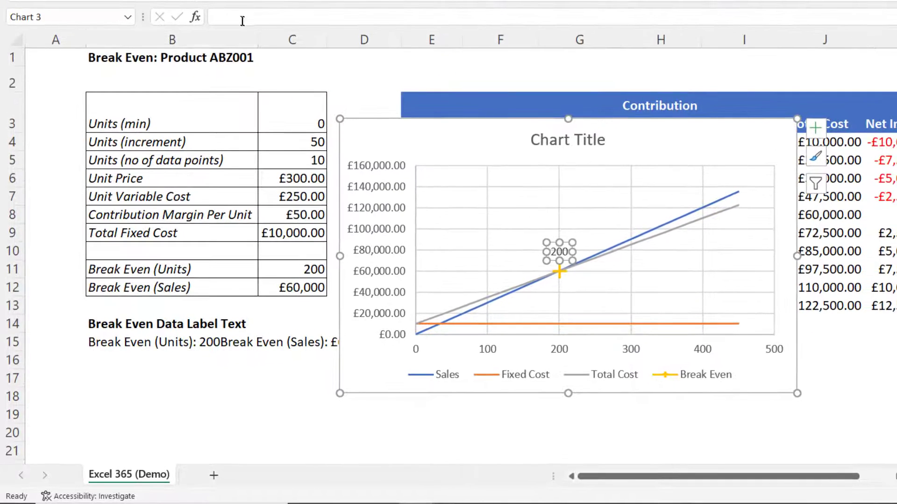
left_click(241, 19)
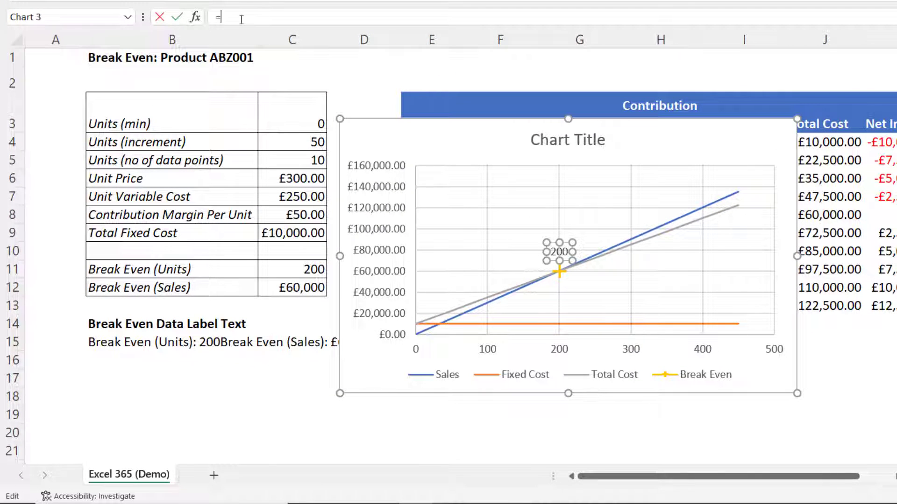
left_click(101, 342)
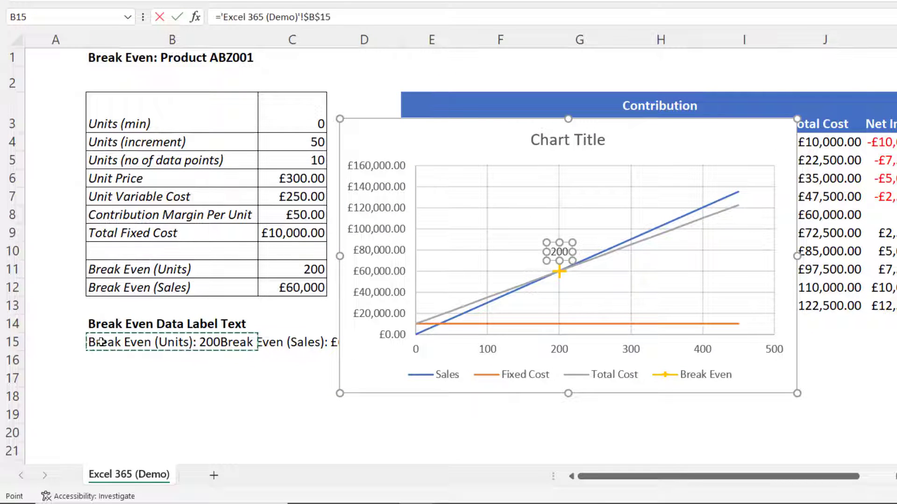
key("Return")
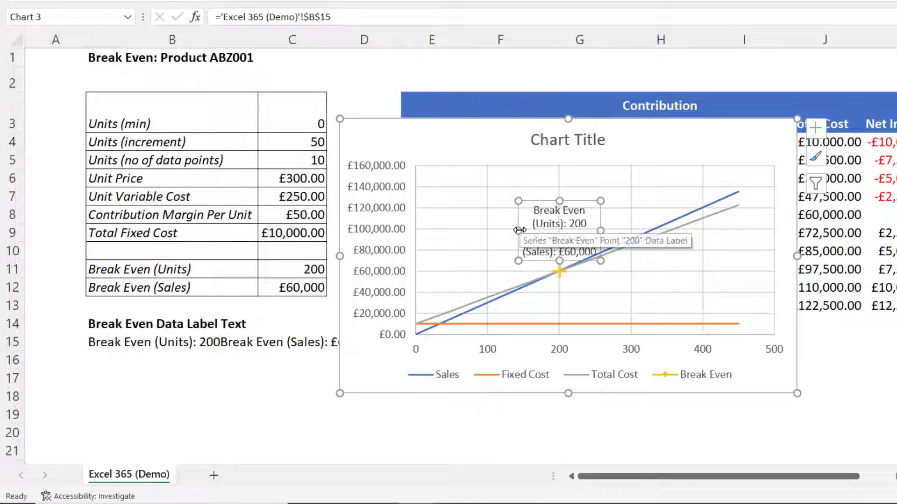
Widen the Break Even data label so each line fits, and change its shape to a downward-pointing callout
left_click_drag(518, 231, 482, 235)
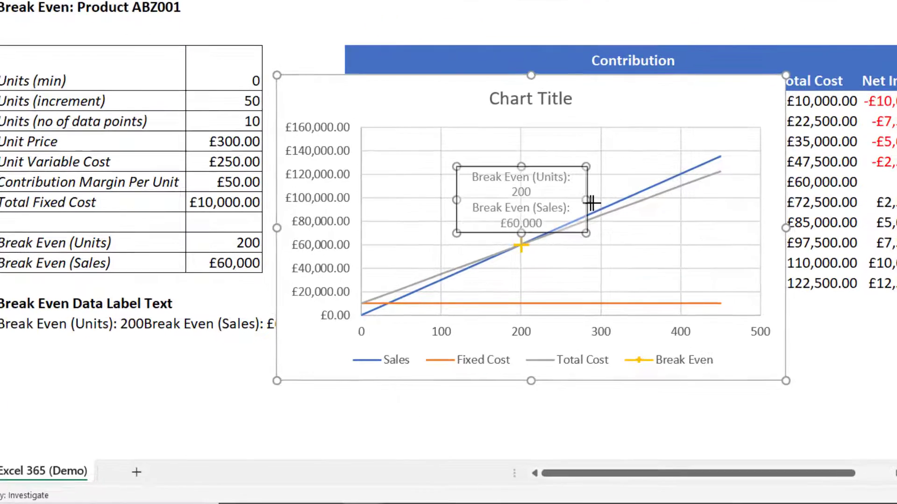
left_click_drag(592, 202, 619, 206)
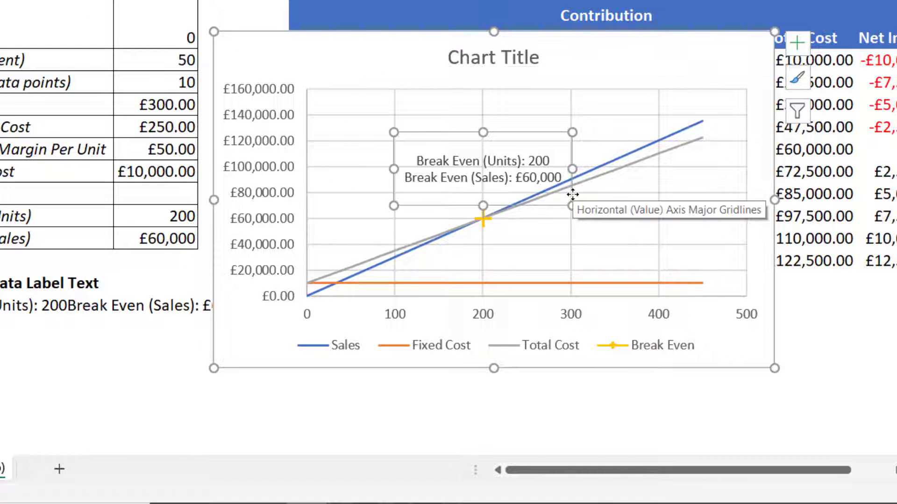
right_click(573, 195)
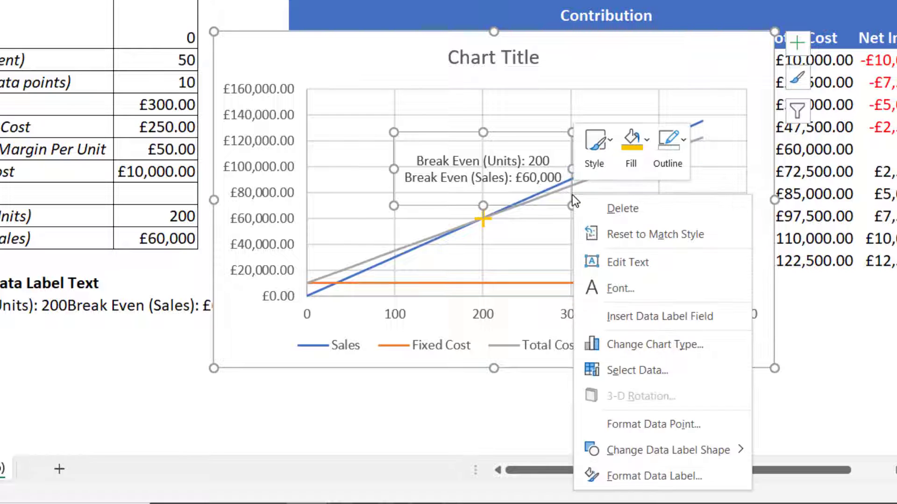
mouse_move(632, 451)
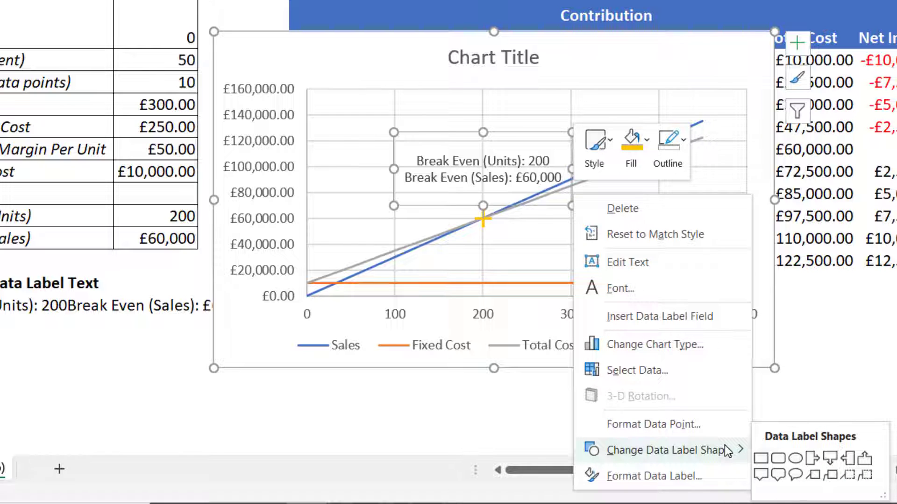
left_click(831, 460)
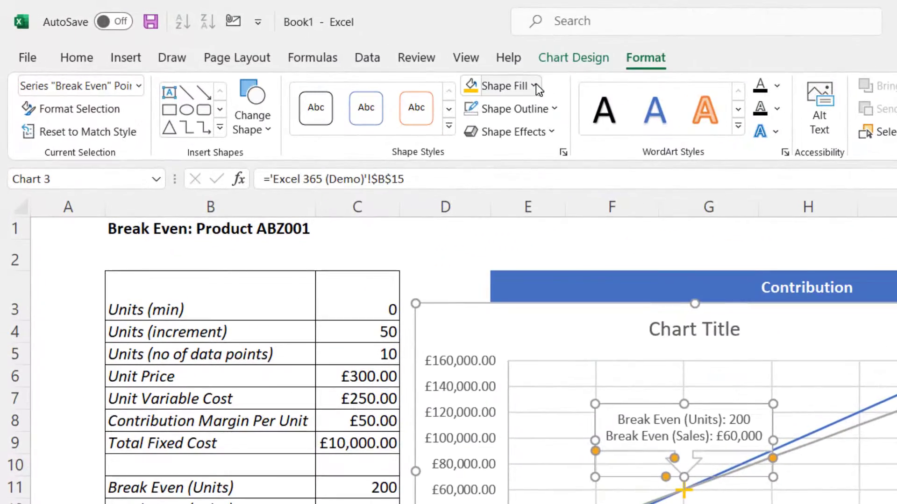
Fill the Break Even data label with Gold, Accent 4 and set it to have no outline
left_click(536, 84)
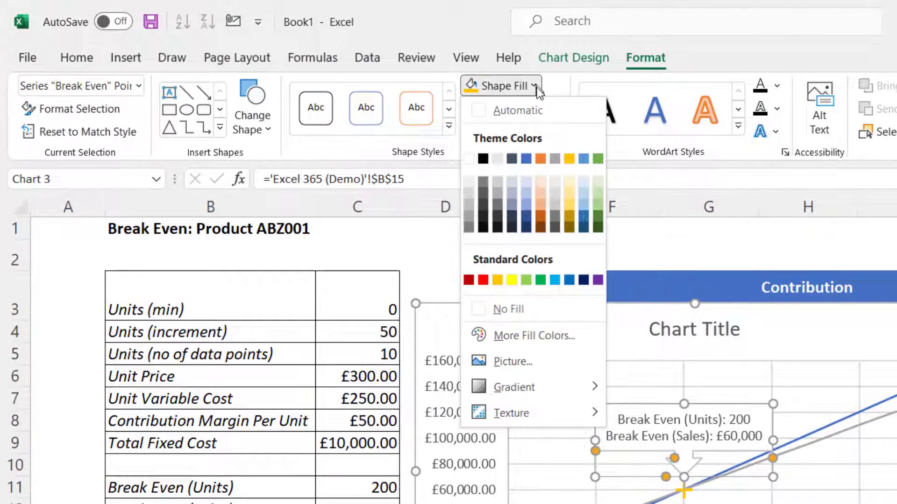
left_click(569, 158)
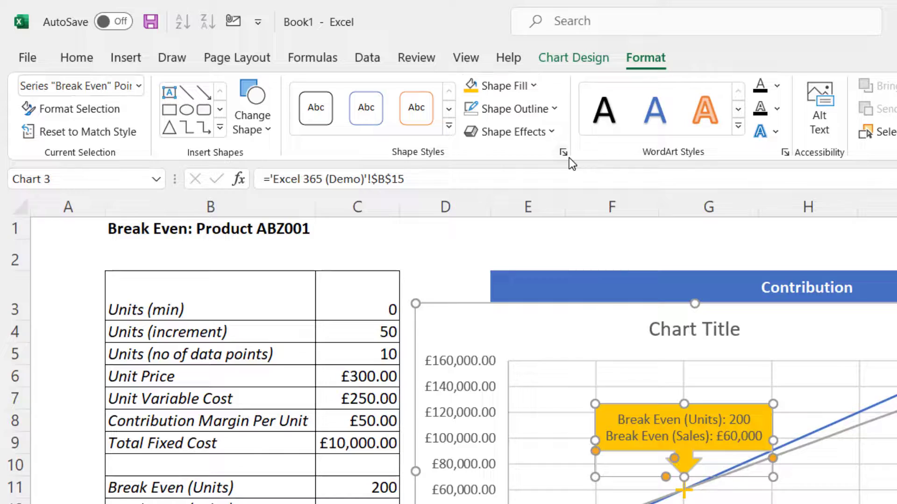
left_click(556, 111)
left_click(525, 331)
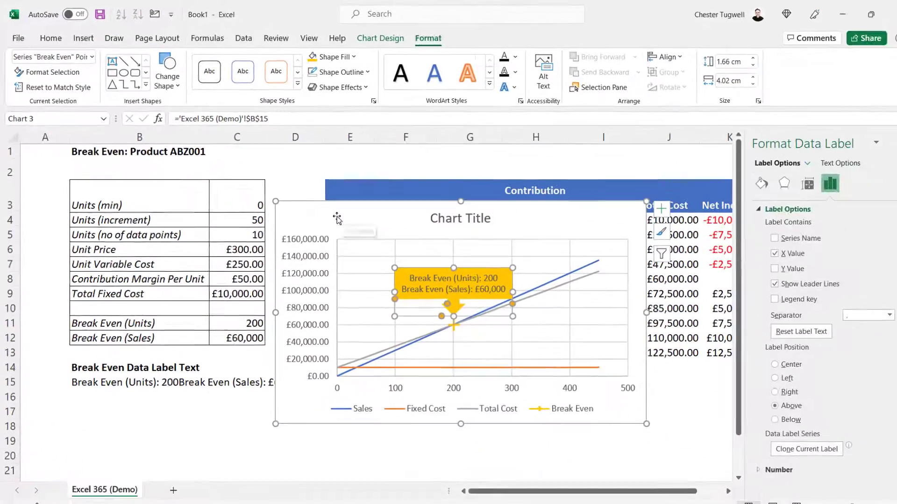
Link the chart title to cell B1 with a formula
left_click(481, 221)
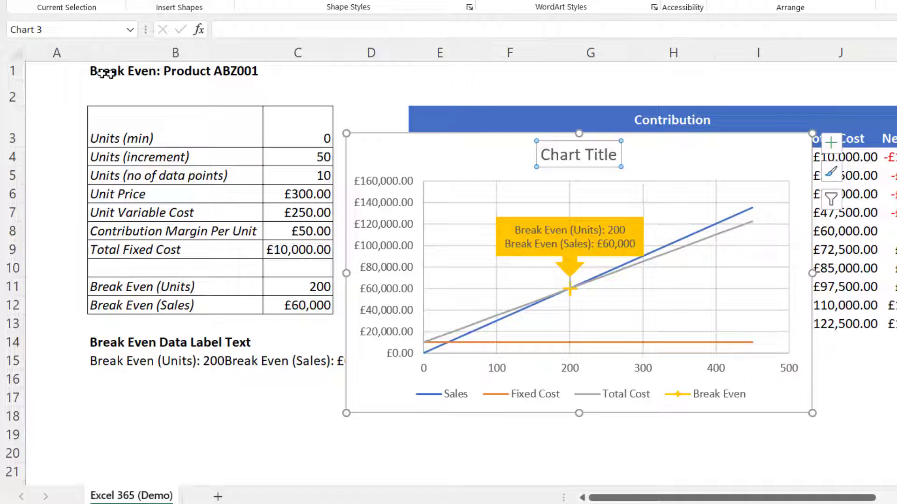
left_click(250, 29)
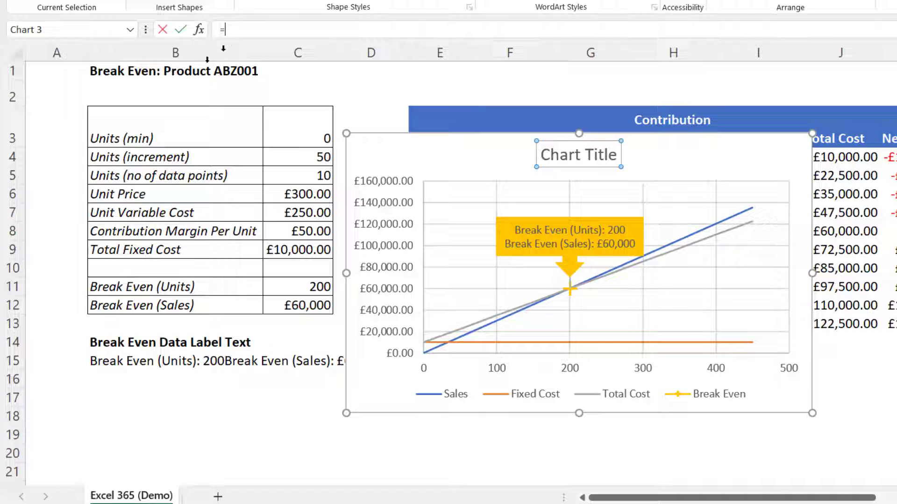
type("=")
left_click(142, 75)
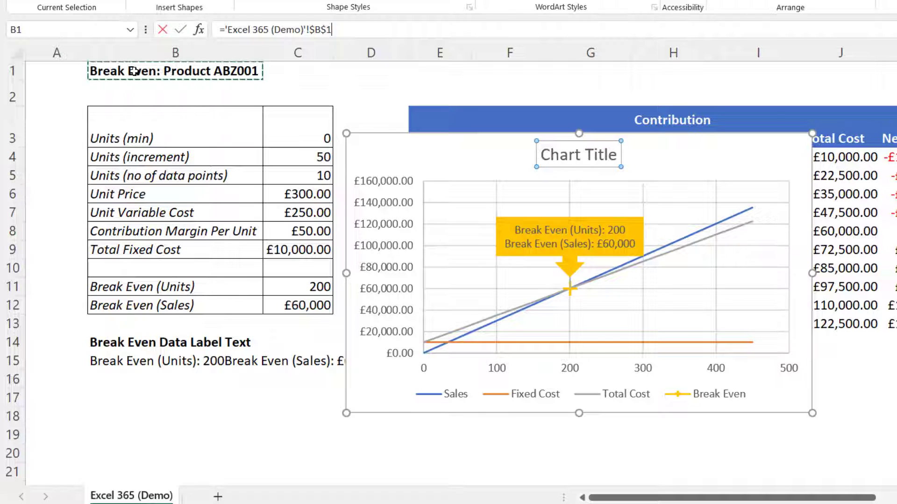
key("Return")
Change the unit variable cost to 260 and the number of data points to 12
left_click(292, 218)
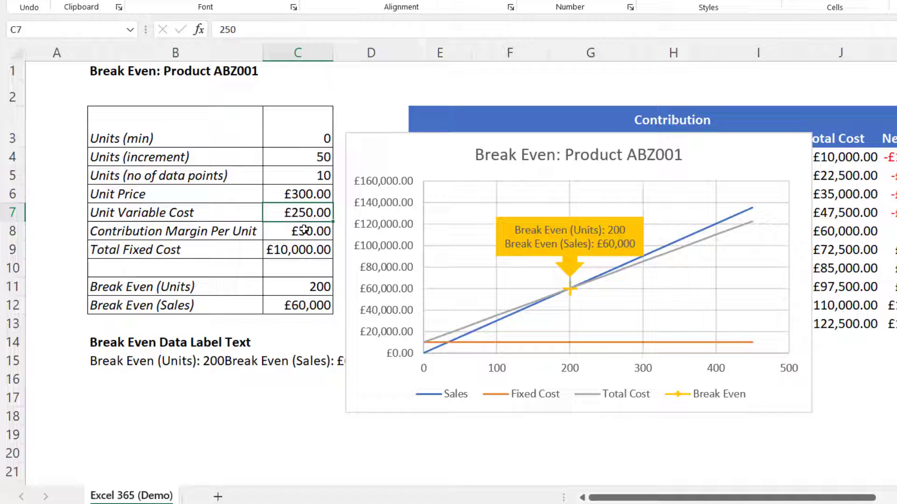
type("260")
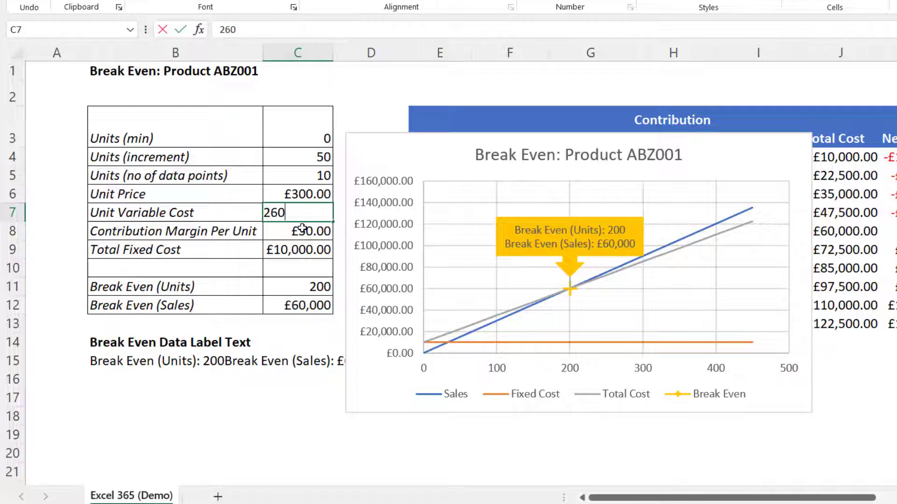
key("Return")
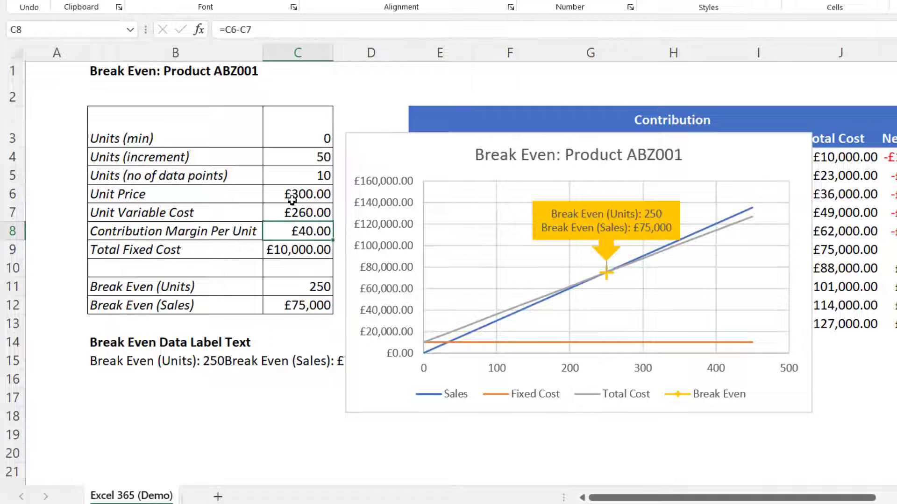
left_click(303, 177)
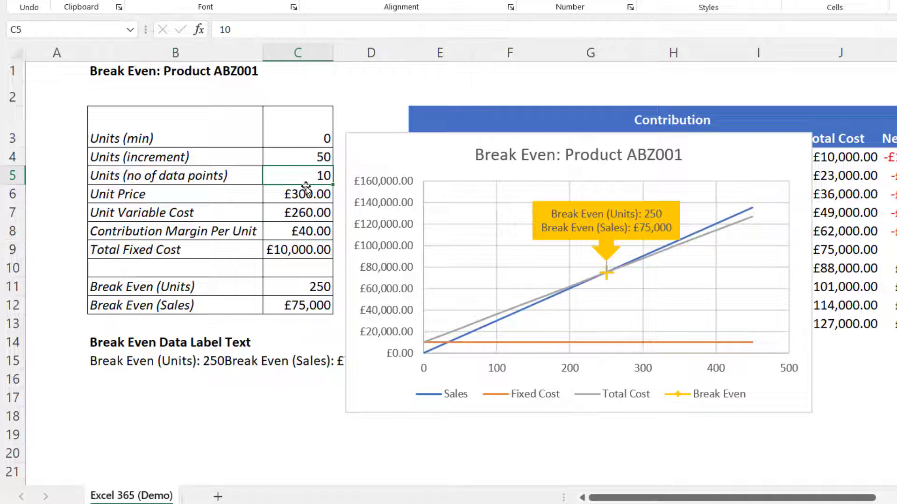
type("12")
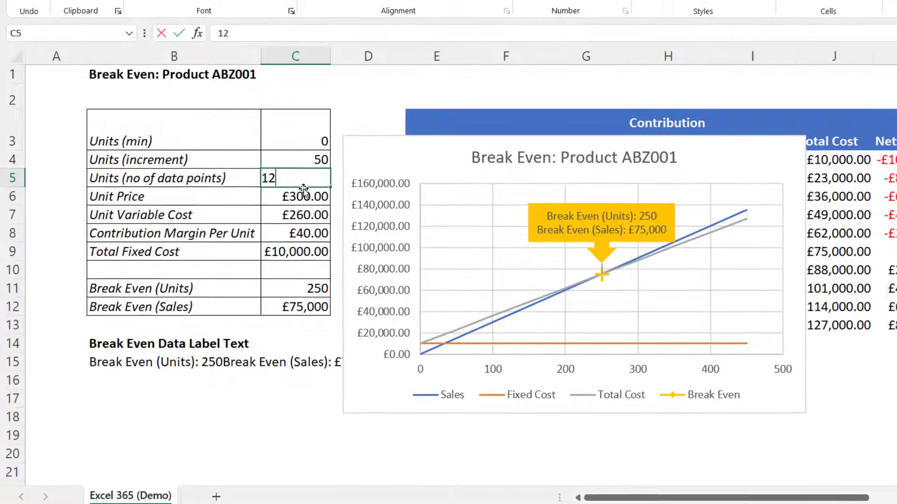
key("Return")
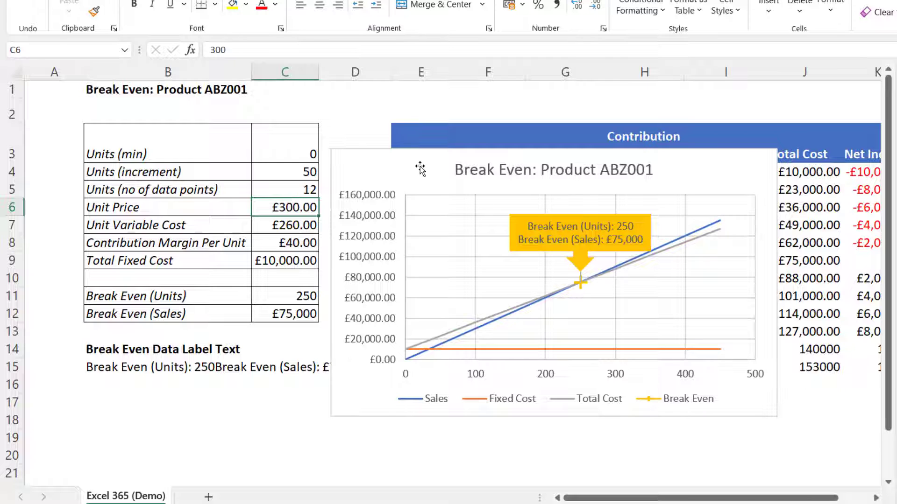
Move the chart temporarily aside to examine the extended rows of the units table
left_click_drag(400, 163, 201, 117)
left_click_drag(96, 113, 356, 435)
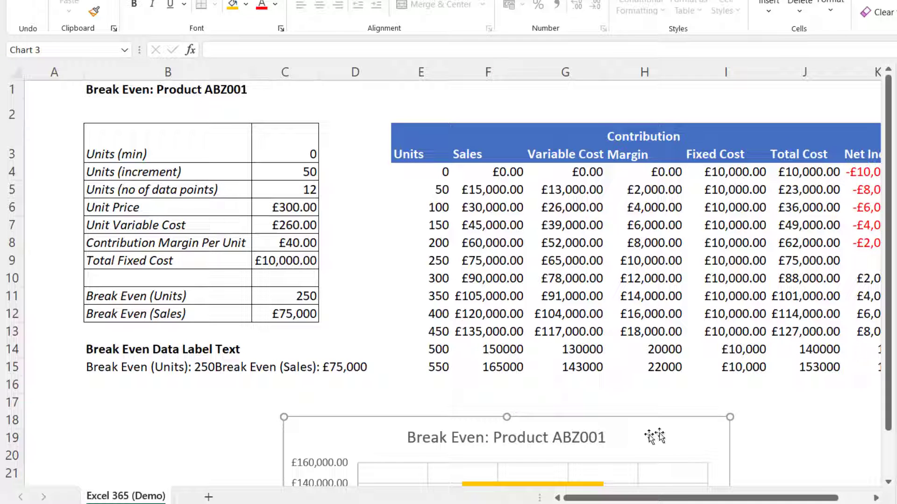
left_click_drag(673, 423, 650, 130)
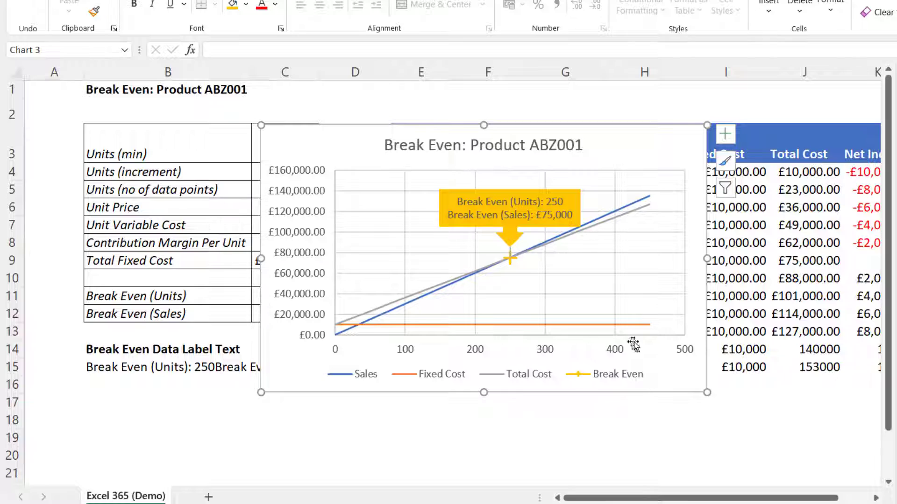
Examine the Sales series' X and Y value ranges in the chart's data source
double_click(668, 335)
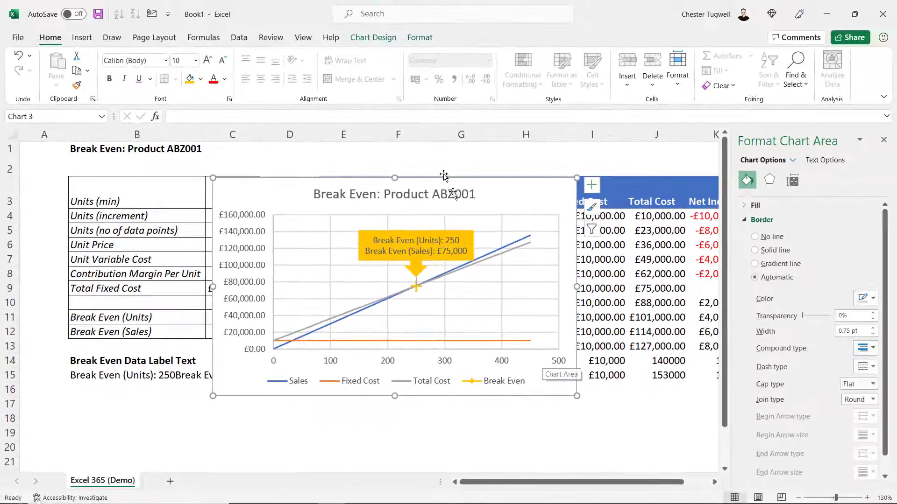
left_click(379, 42)
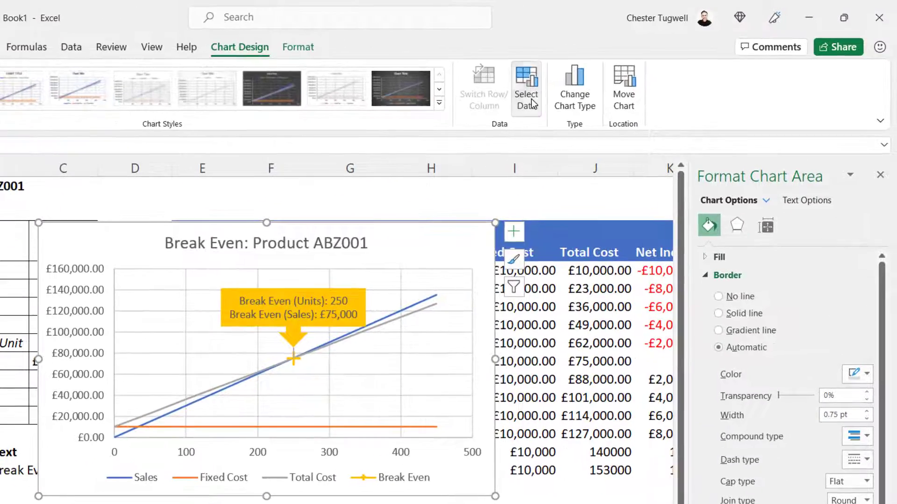
left_click(602, 83)
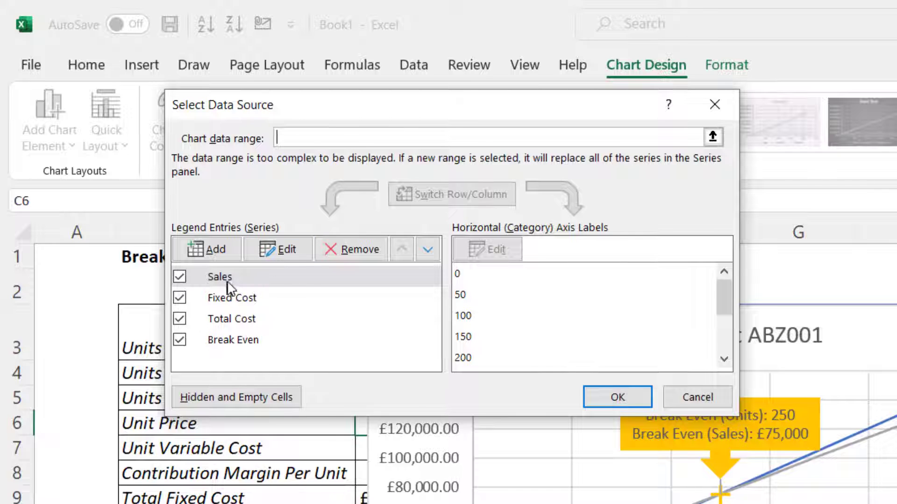
left_click(233, 276)
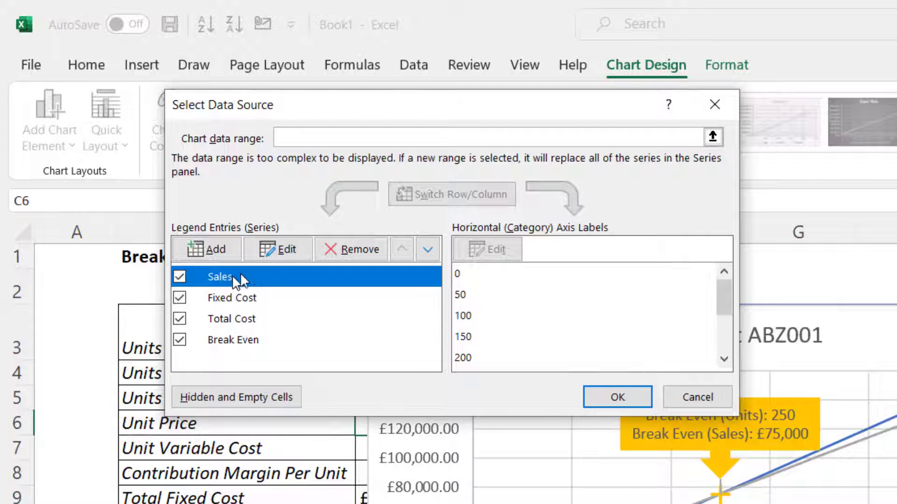
left_click(282, 259)
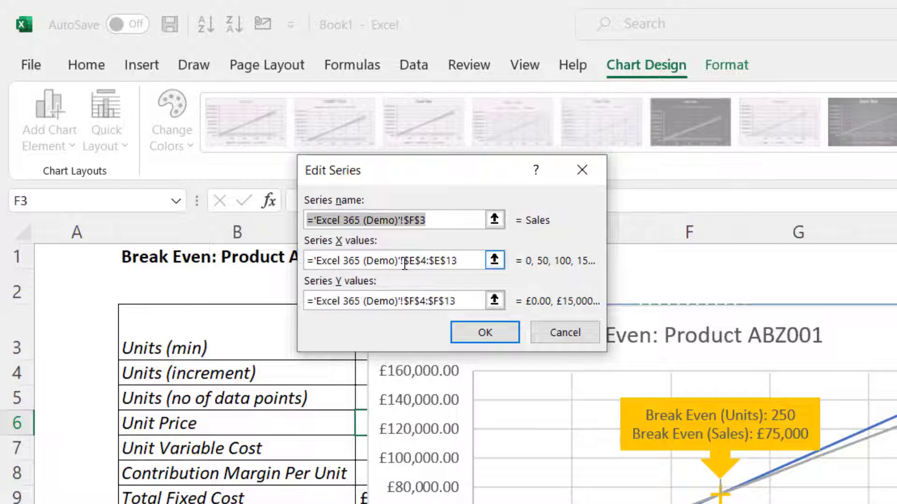
left_click_drag(404, 264, 470, 270)
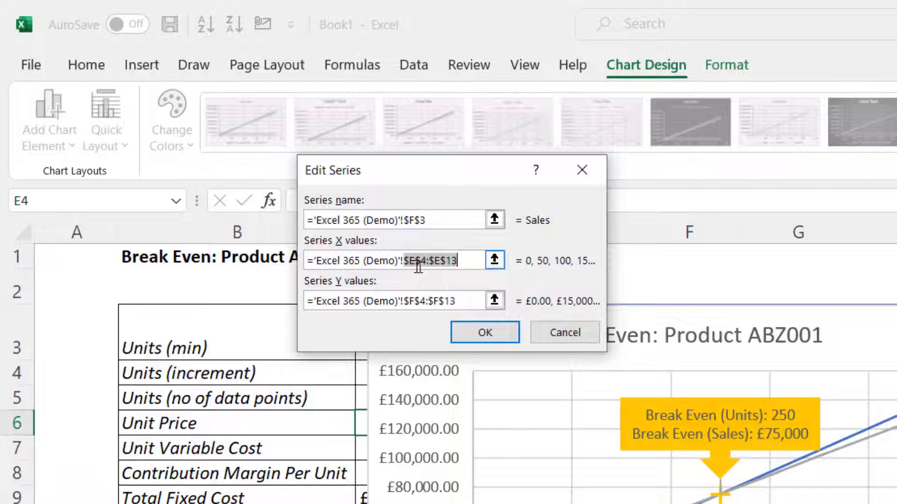
left_click(542, 330)
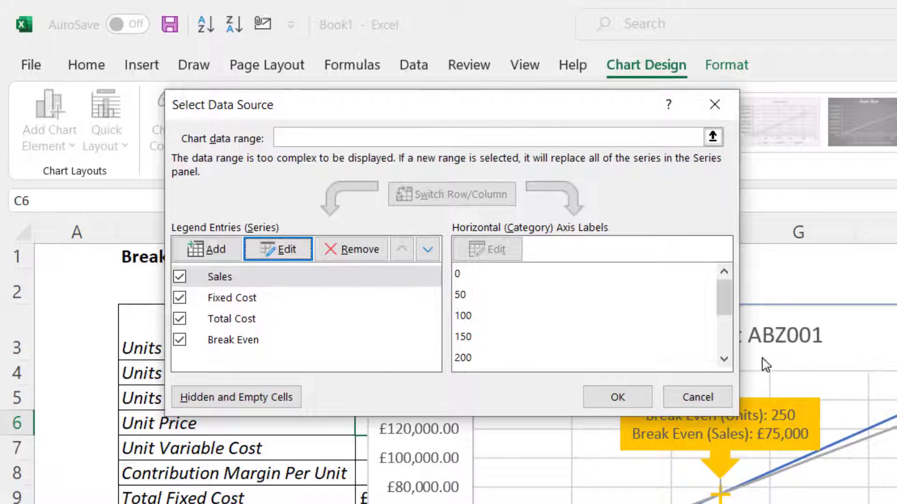
left_click(691, 400)
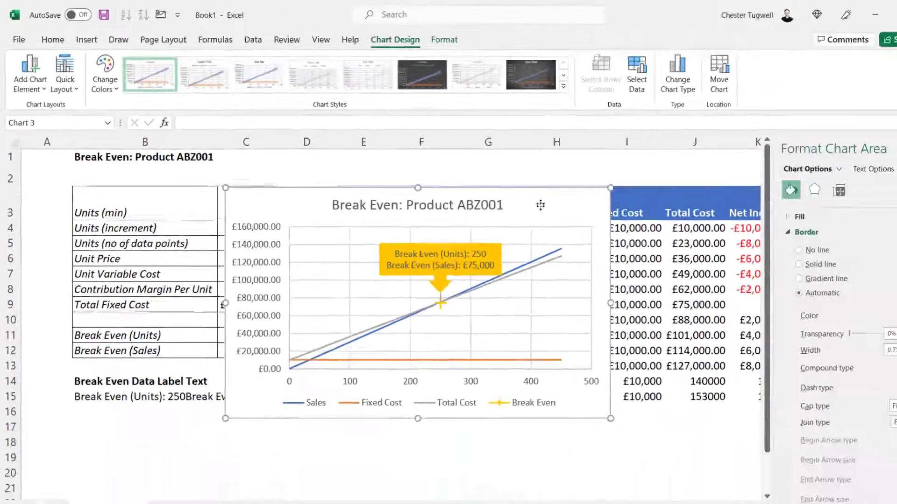
Try to set the Sales series X values to the spill reference $E$4#
left_click_drag(541, 204, 559, 414)
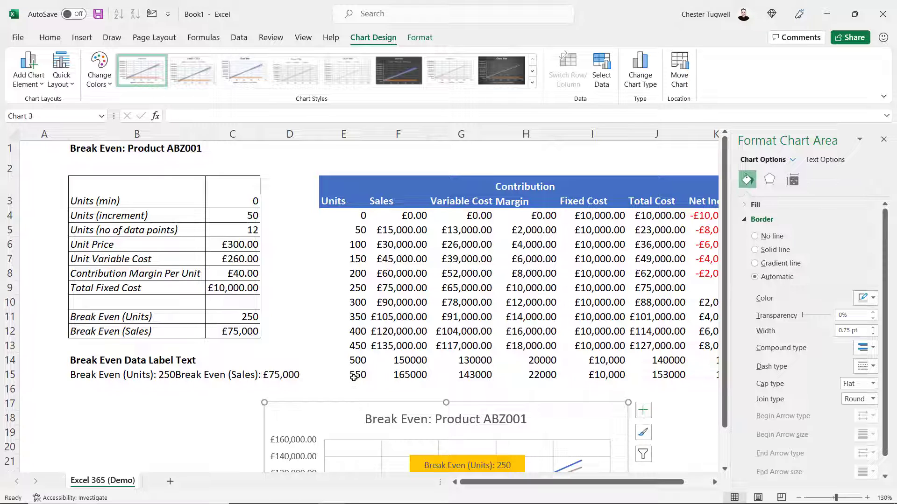
left_click_drag(576, 411, 555, 197)
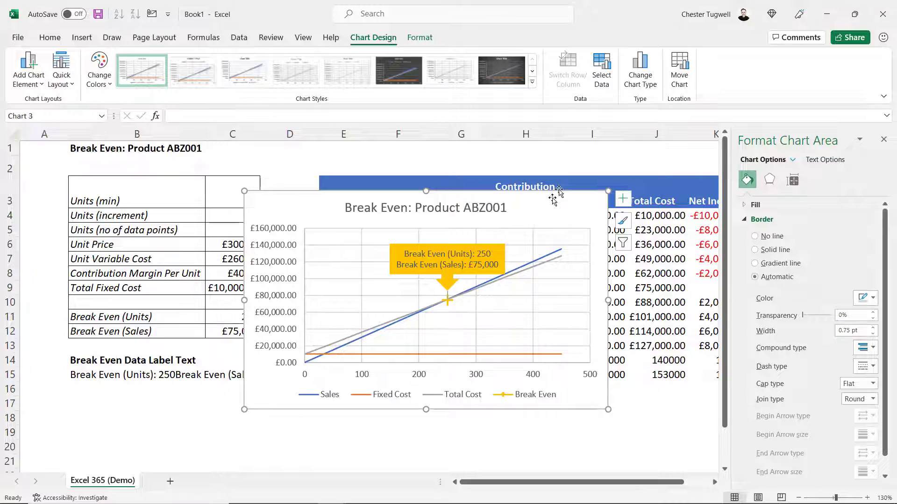
left_click(602, 70)
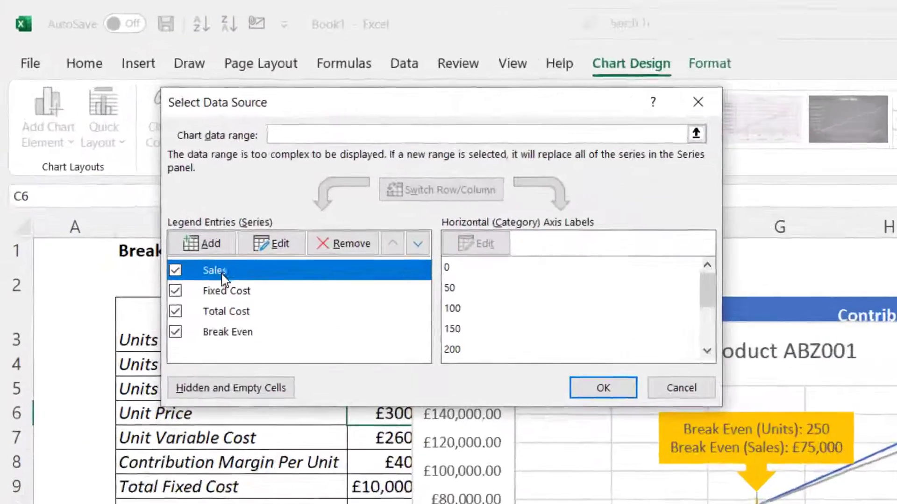
left_click(275, 245)
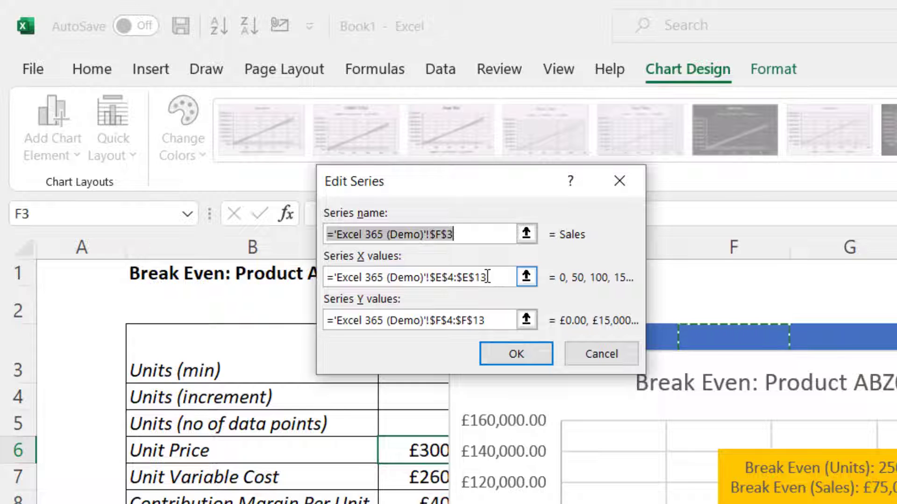
left_click_drag(487, 277, 463, 278)
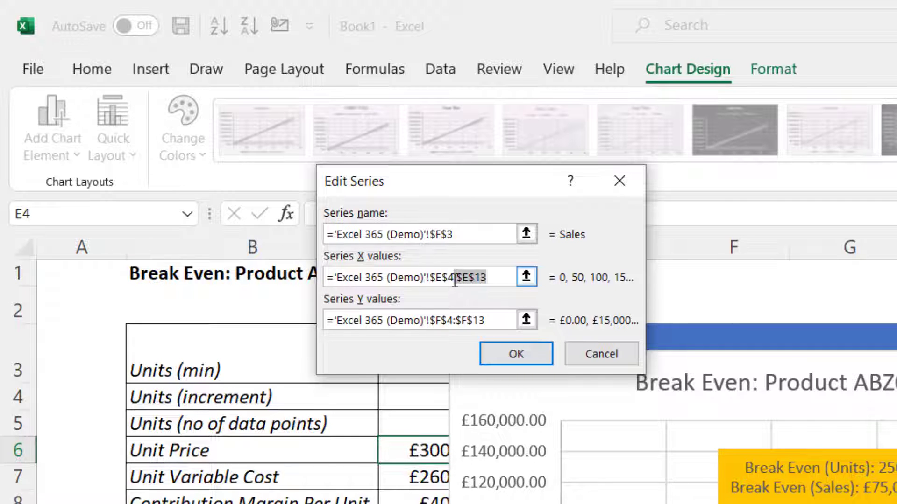
type("#")
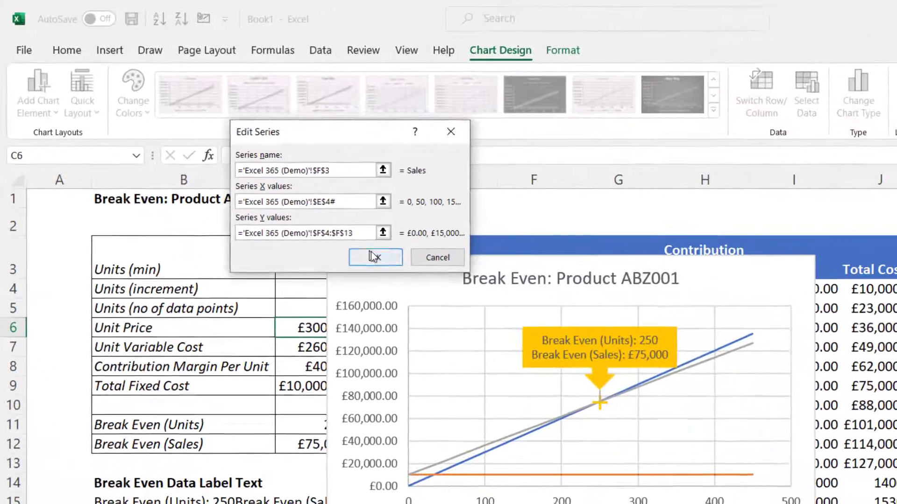
left_click(370, 256)
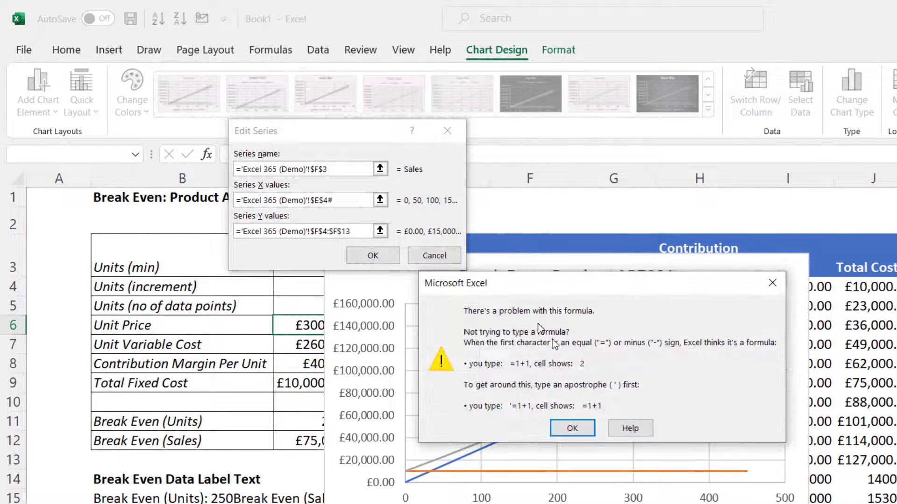
left_click(572, 428)
left_click(434, 255)
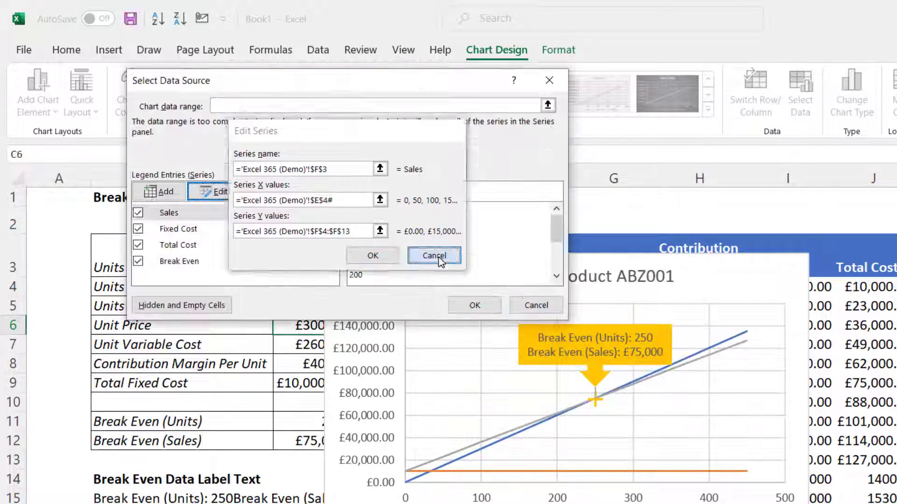
left_click(536, 305)
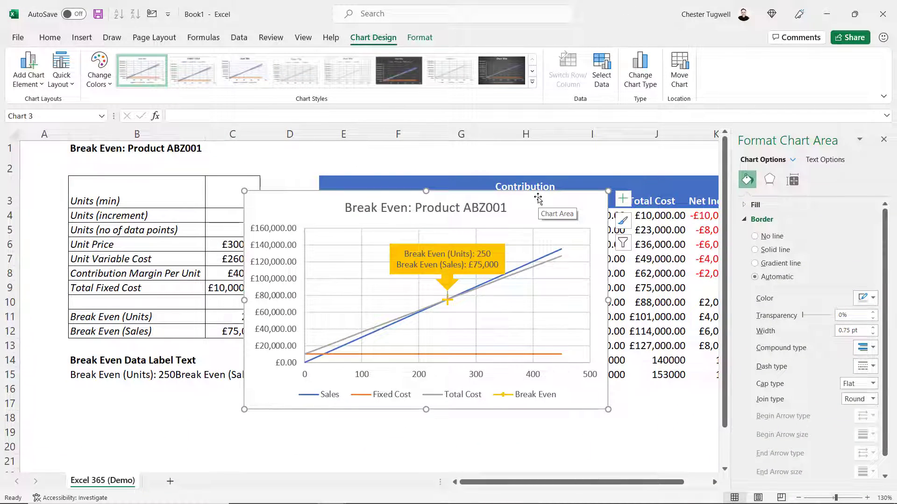
Define a workbook name Units referring to the Units spill range $E$4#
left_click(883, 139)
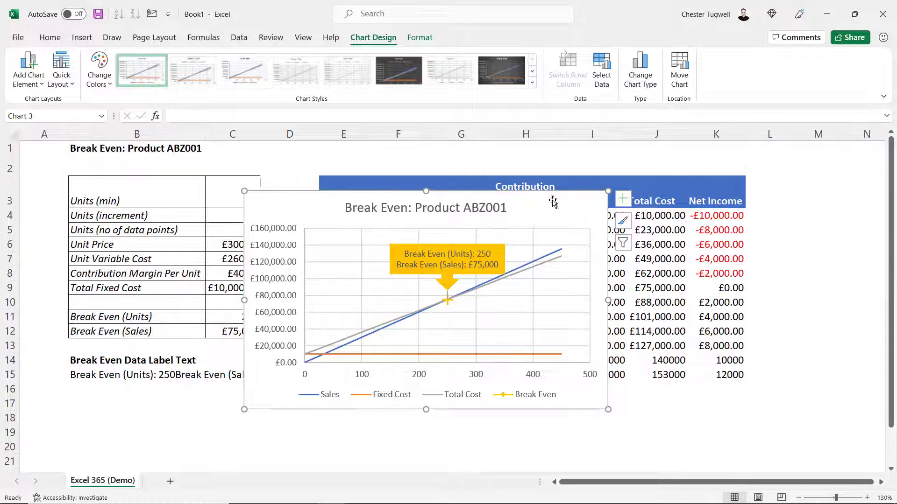
left_click_drag(553, 202, 838, 334)
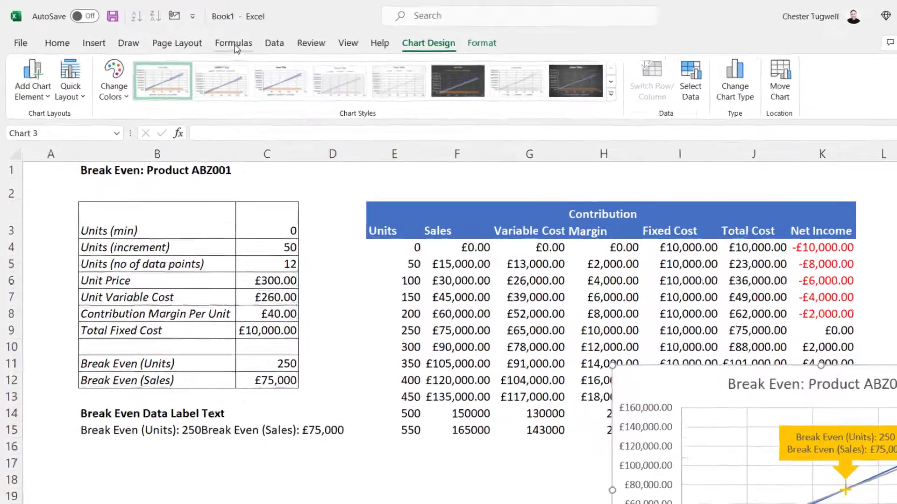
left_click(205, 42)
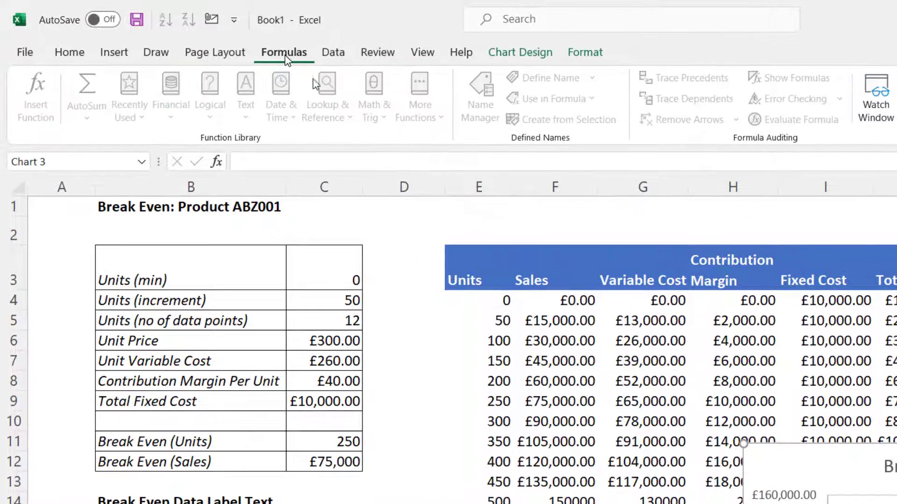
left_click(525, 317)
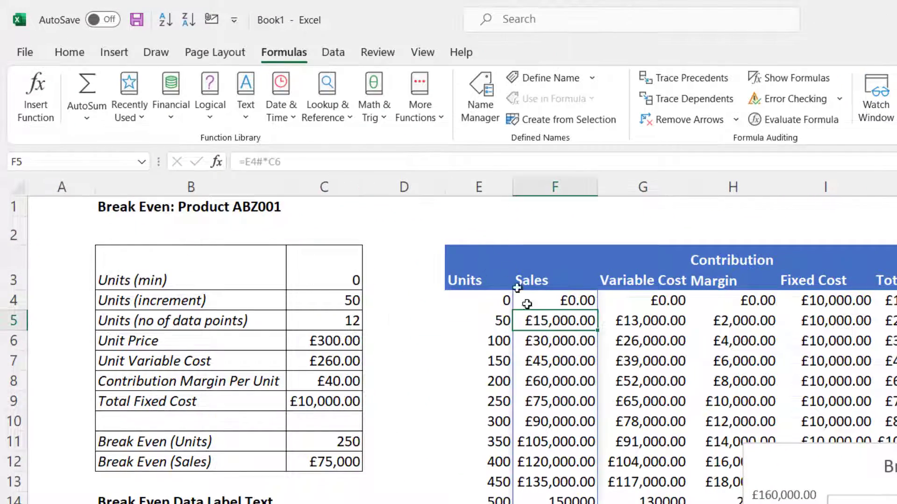
left_click(486, 107)
left_click(197, 41)
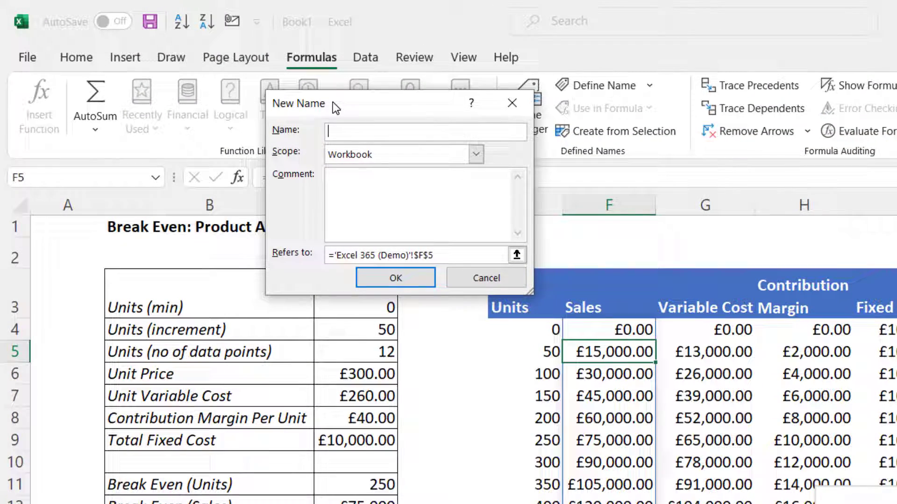
type("Units")
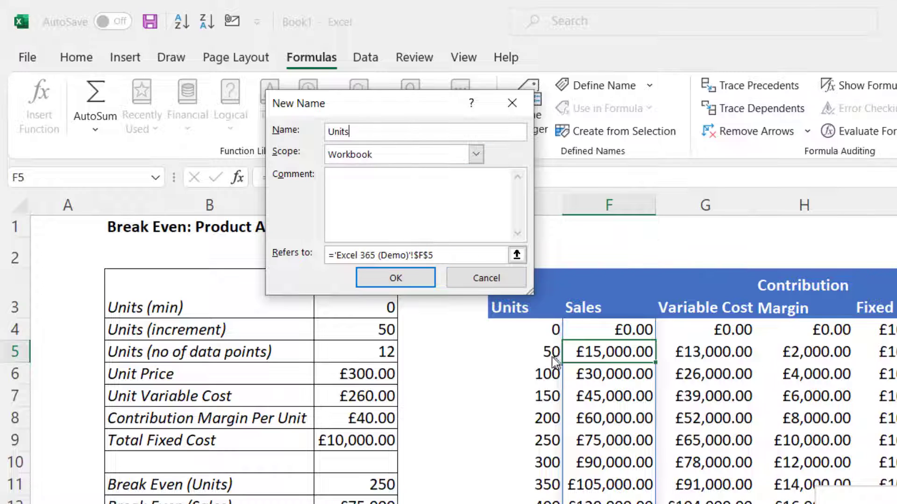
left_click(444, 256)
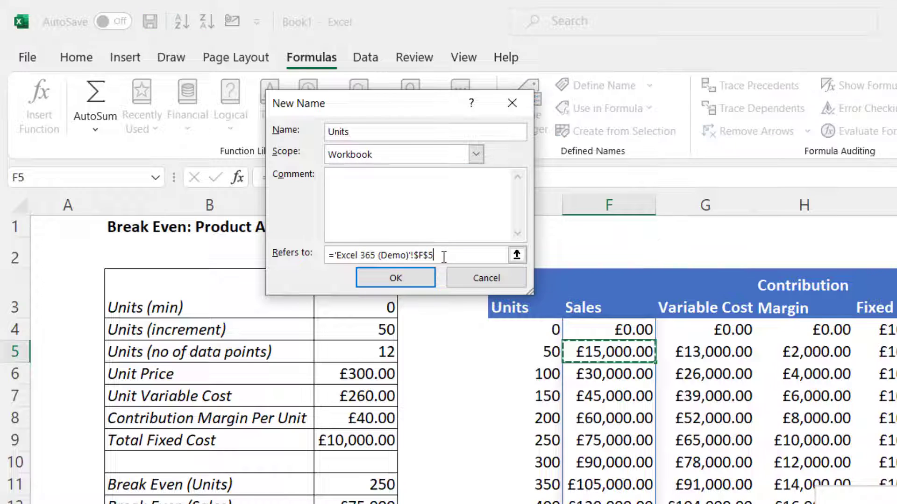
left_click(544, 329)
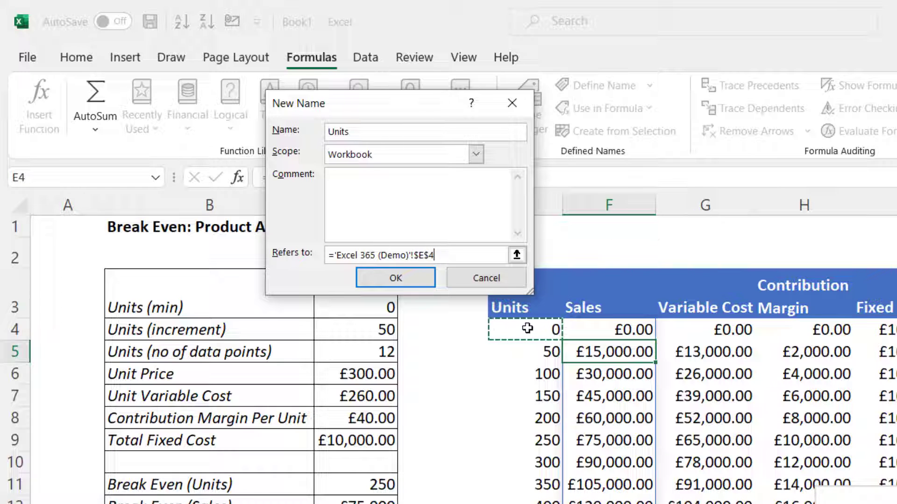
type("#")
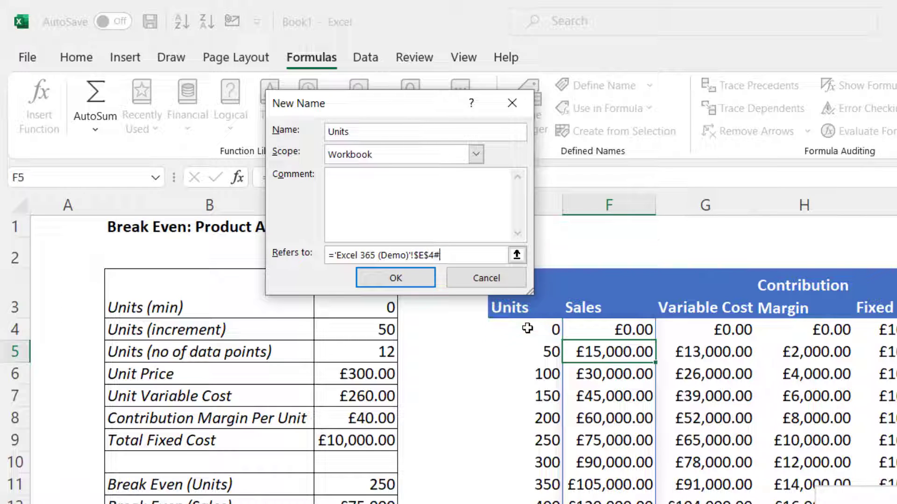
left_click(425, 284)
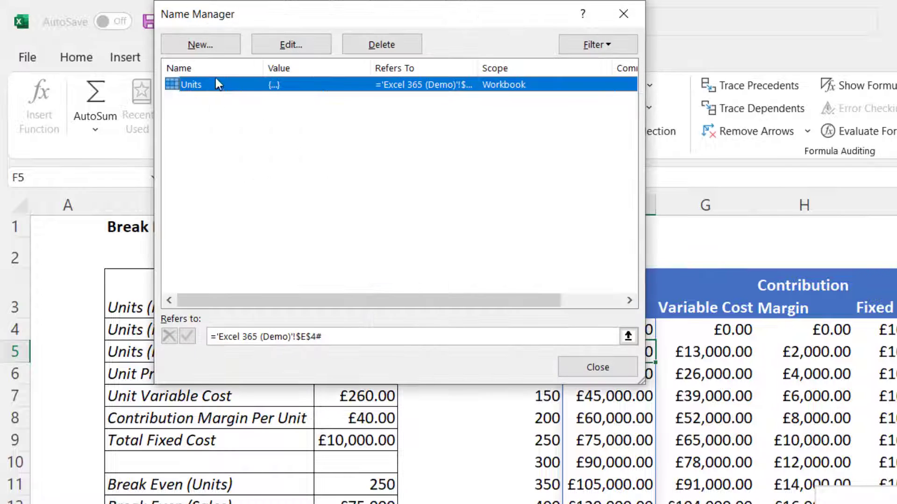
Define a workbook name Sales referring to the Sales spill range $F$4#
left_click(204, 42)
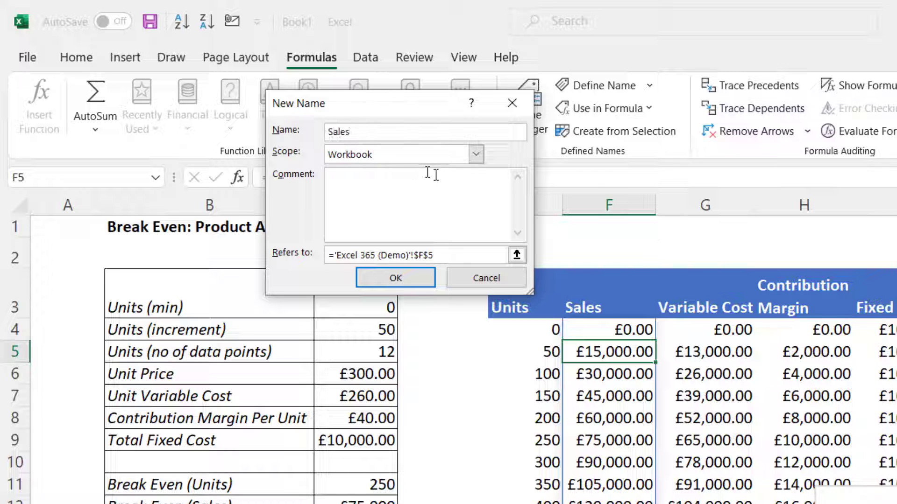
left_click(446, 255)
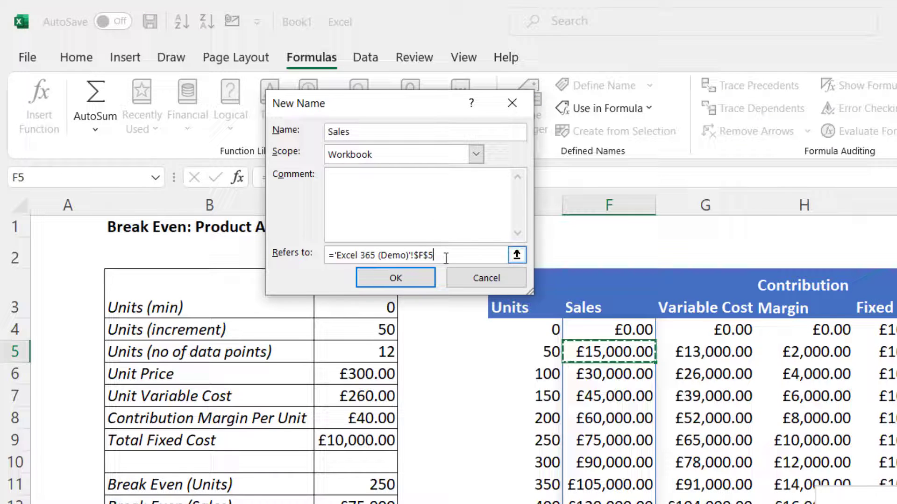
left_click(627, 327)
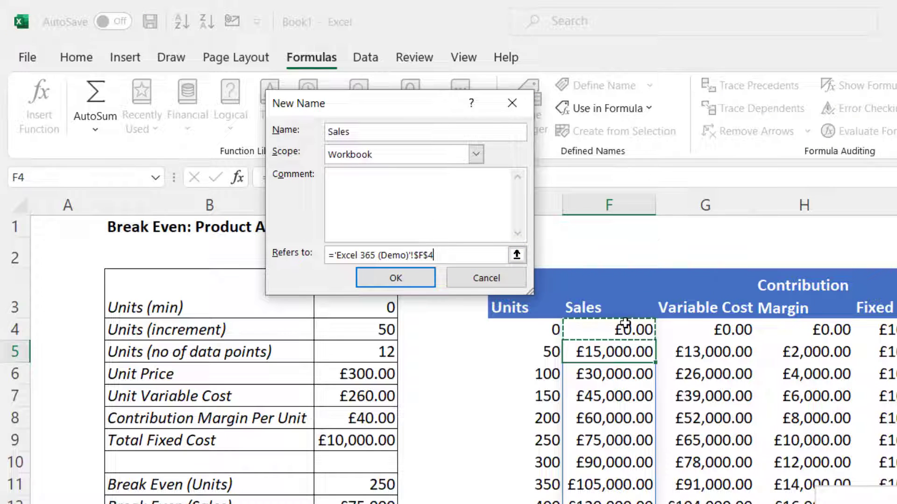
type("#")
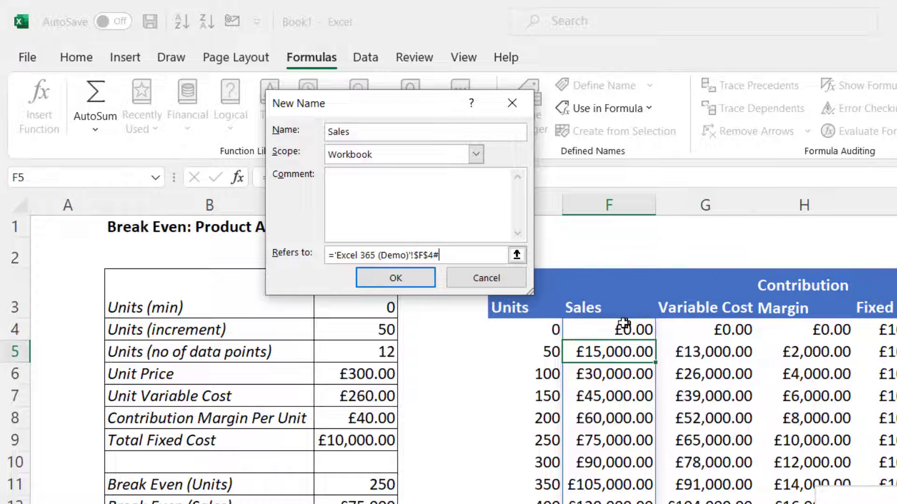
left_click(407, 283)
Define a workbook name Fixed_cost referring to the Fixed Cost spill range $I$4#
left_click(210, 44)
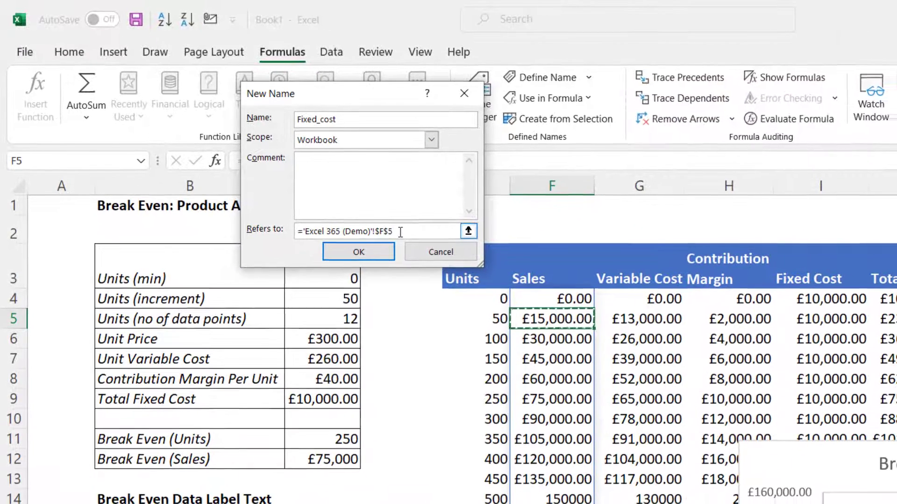
left_click(436, 256)
left_click(821, 298)
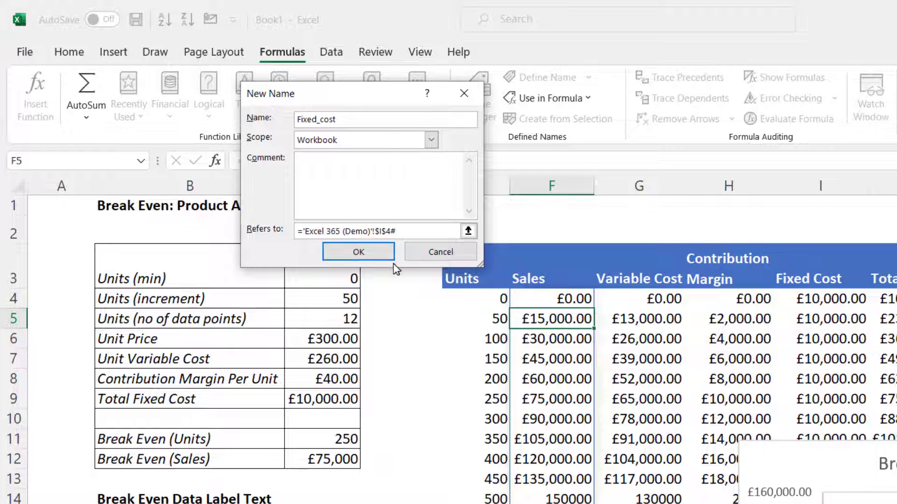
left_click(375, 253)
Define a workbook name Total_cost referring to the Total Cost spill range $J$4#
left_click(184, 41)
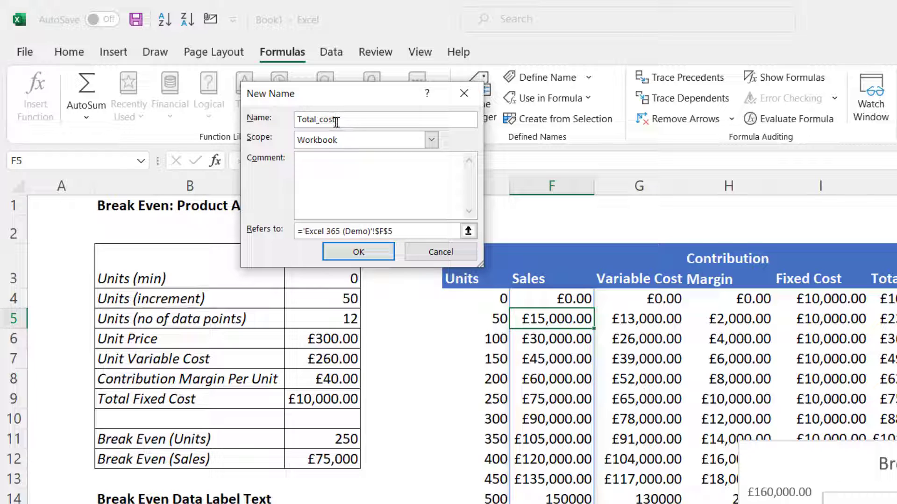
left_click(409, 232)
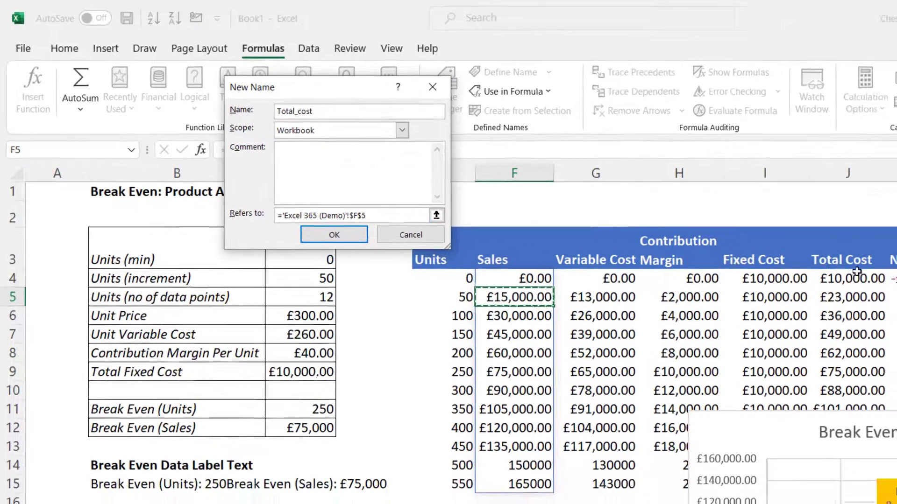
left_click(847, 271)
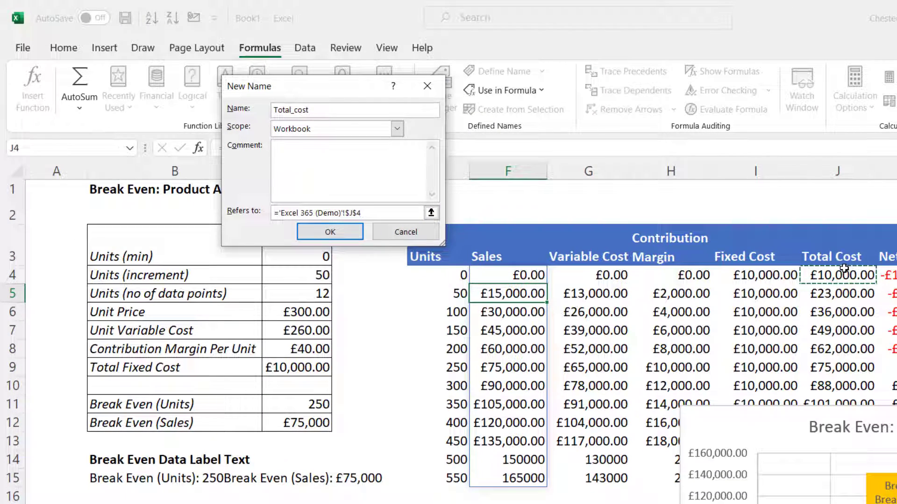
left_click(341, 232)
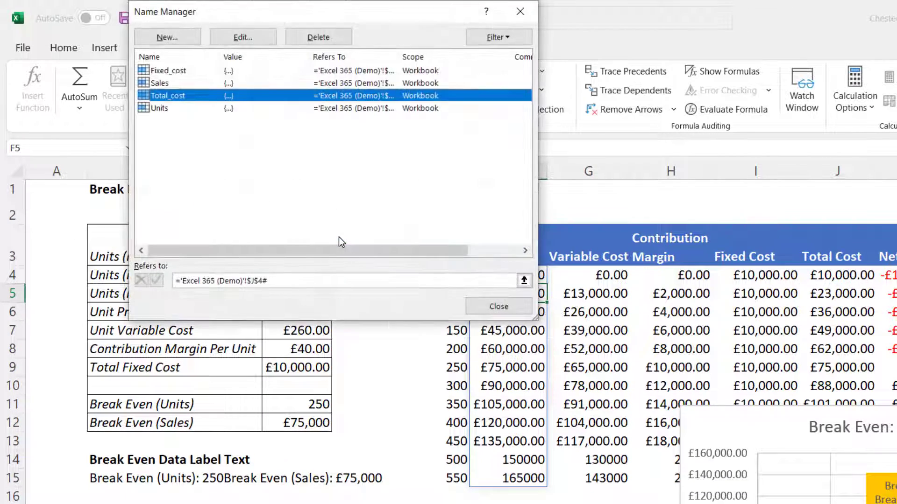
left_click(499, 307)
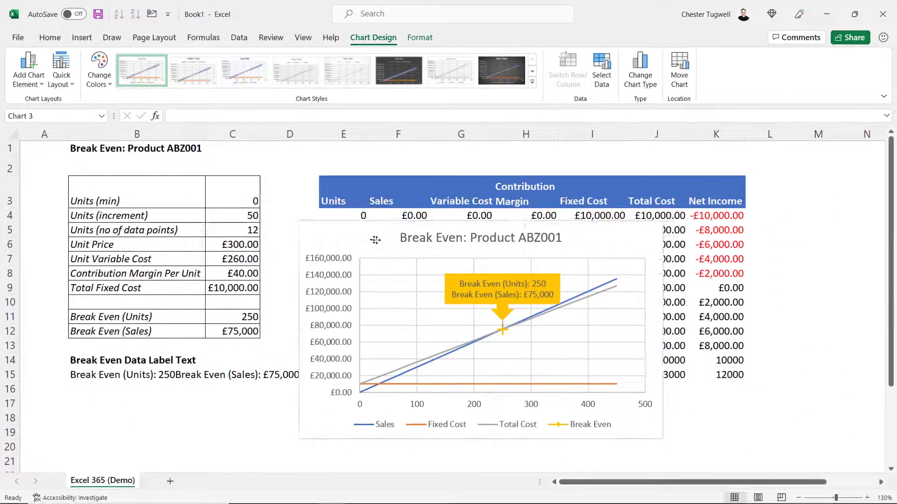
Set the chart's Sales series X values to the defined name Units
left_click_drag(375, 240, 387, 241)
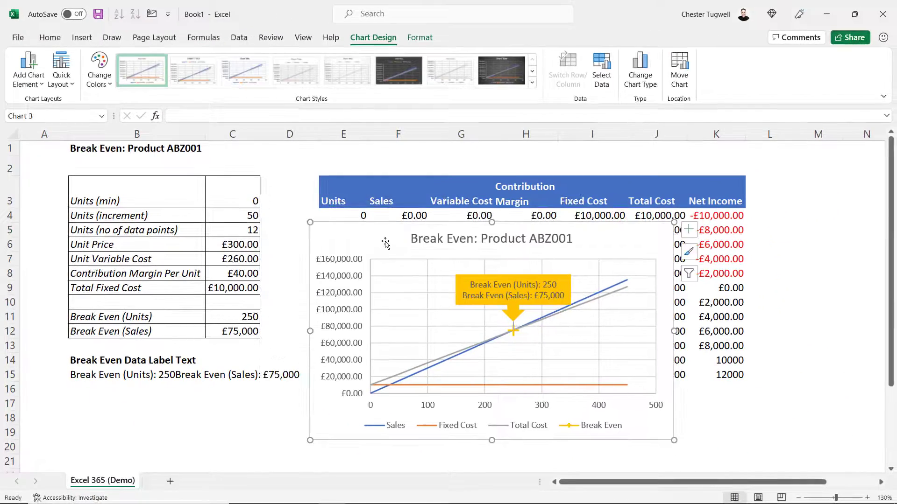
left_click(601, 70)
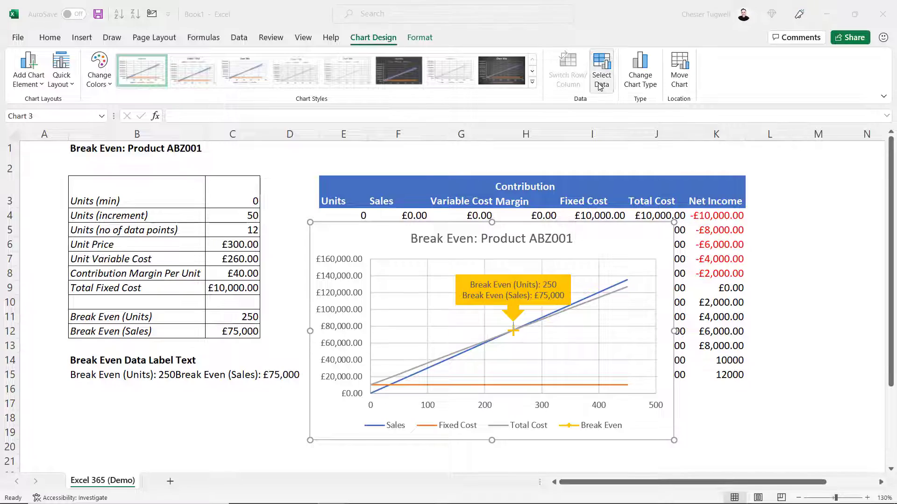
left_click_drag(329, 60, 310, 248)
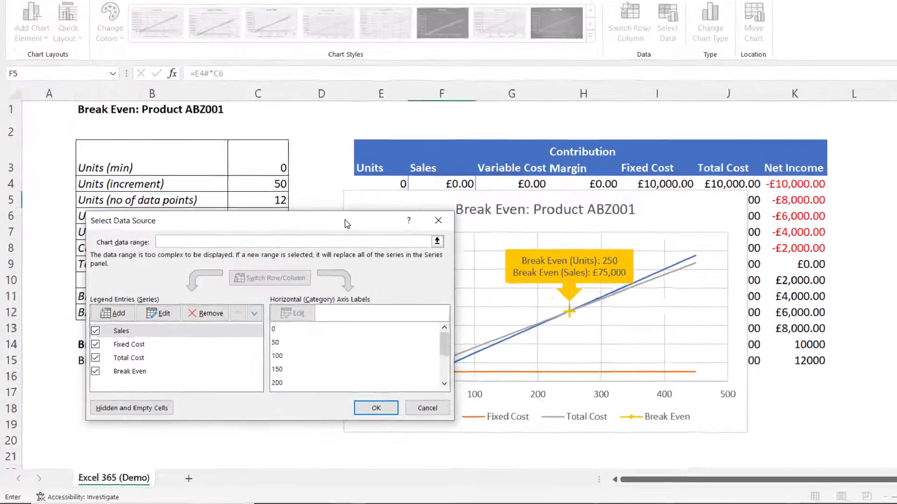
left_click(113, 348)
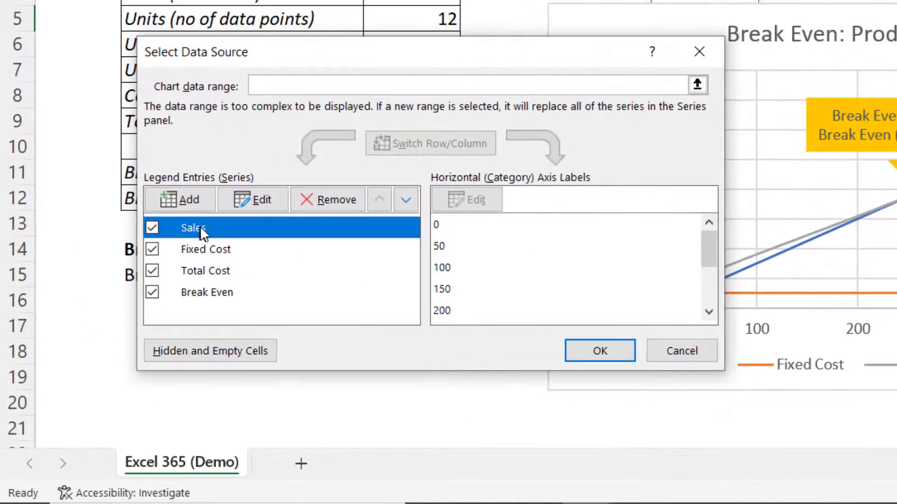
left_click(263, 200)
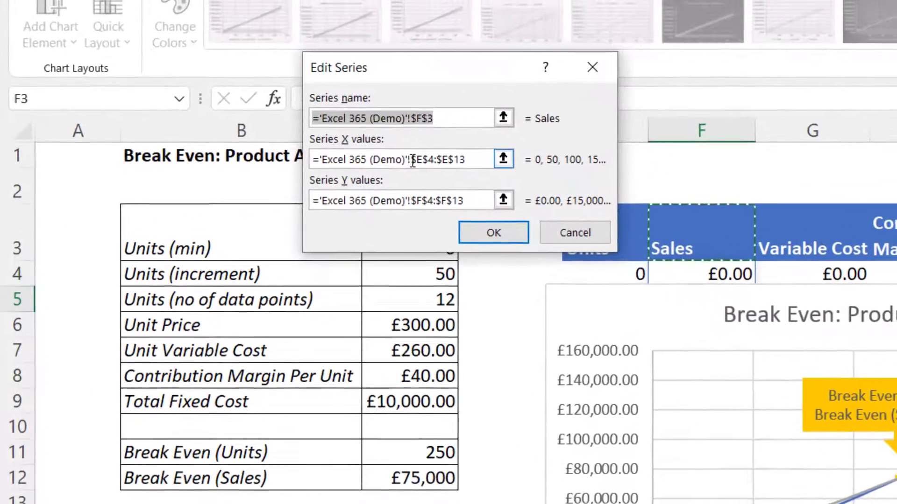
double_click(283, 99)
left_click_drag(438, 162, 469, 163)
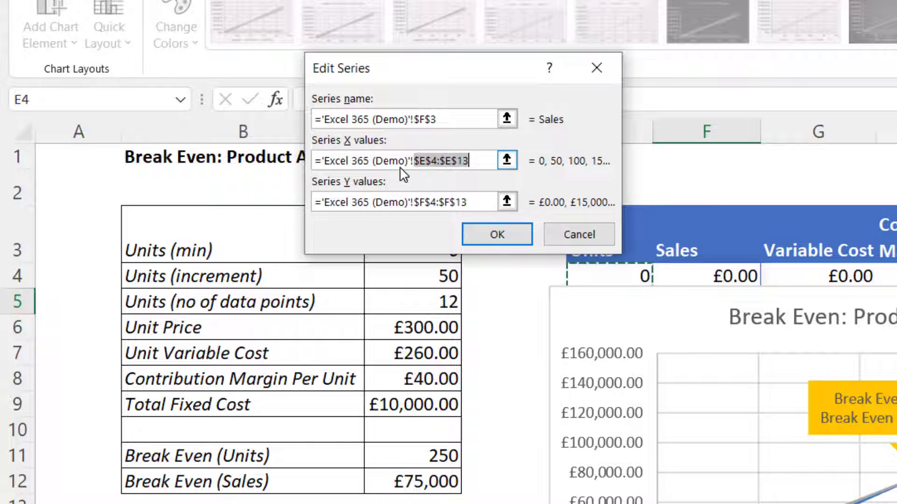
key("F3")
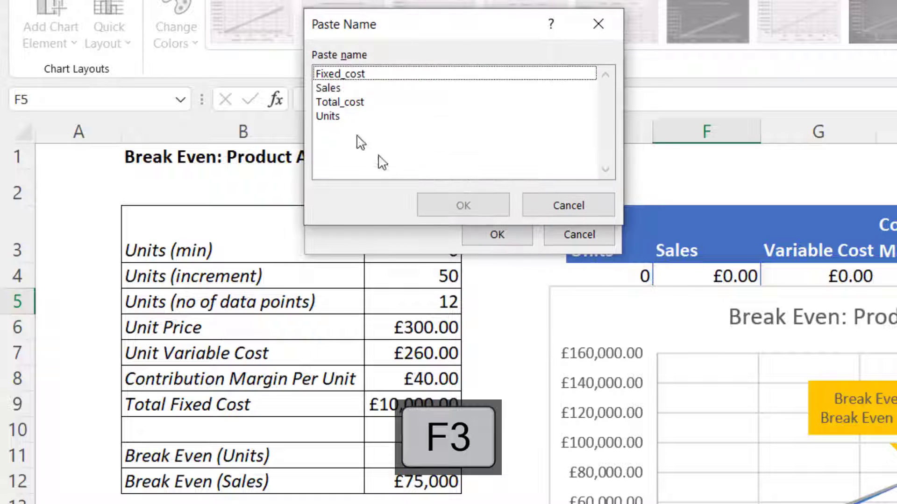
left_click(334, 117)
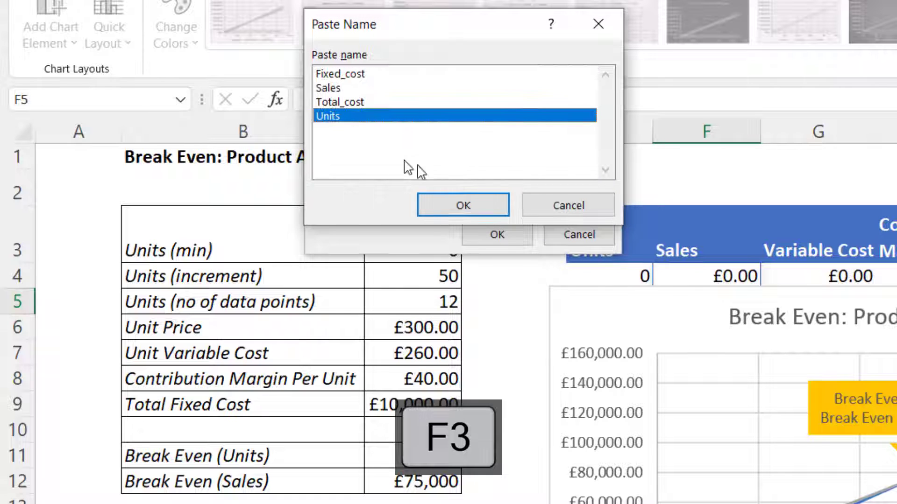
left_click(453, 199)
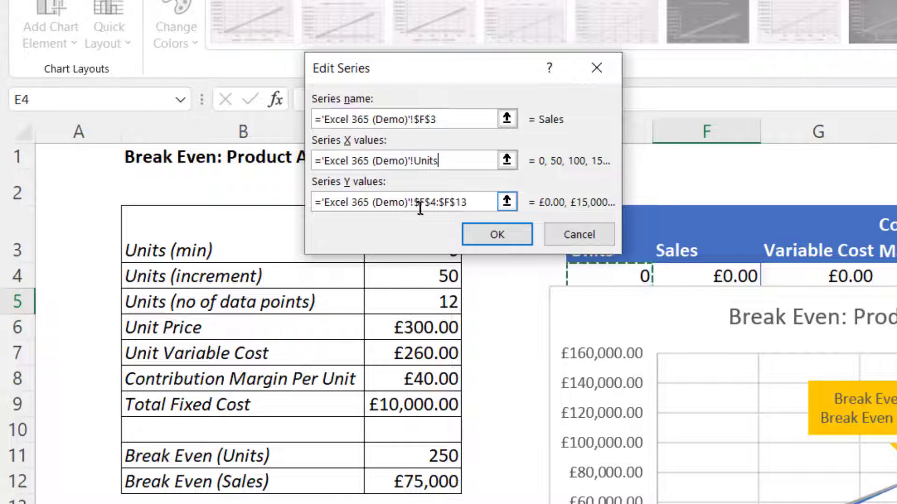
Set the Sales series Y values to the defined name Sales and confirm the series edit
left_click_drag(471, 202, 443, 202)
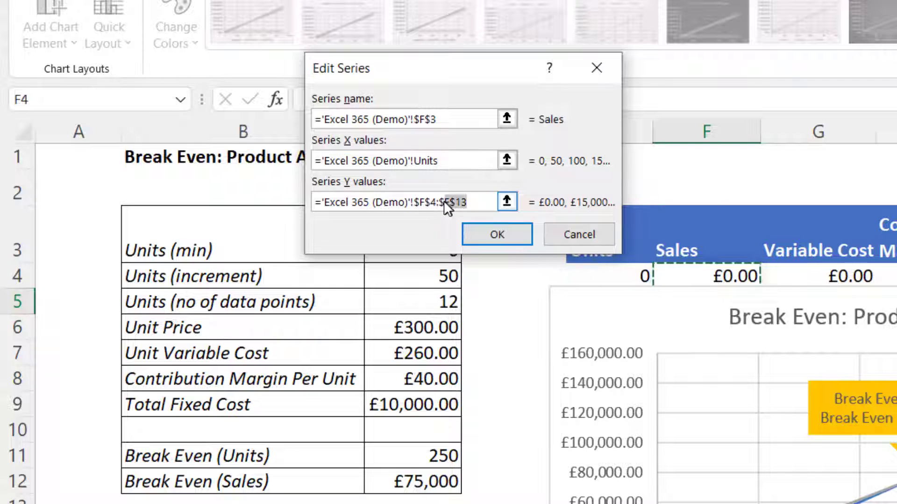
key("F3")
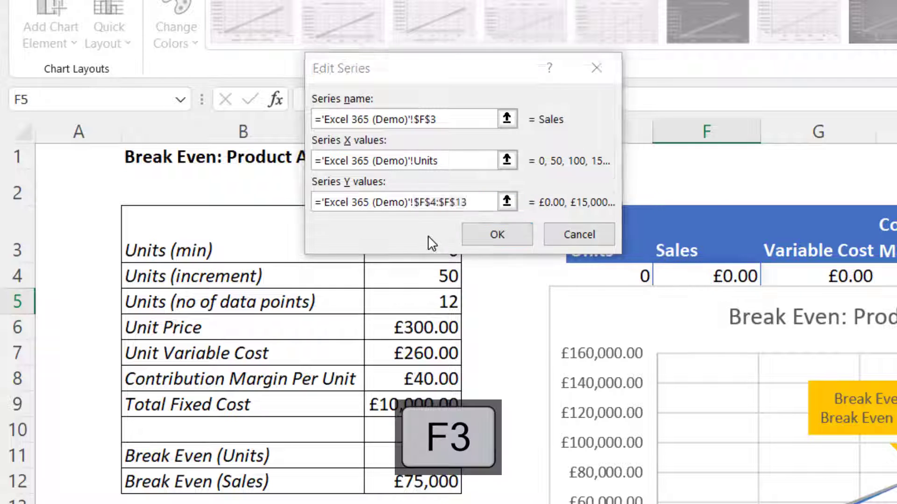
left_click(333, 89)
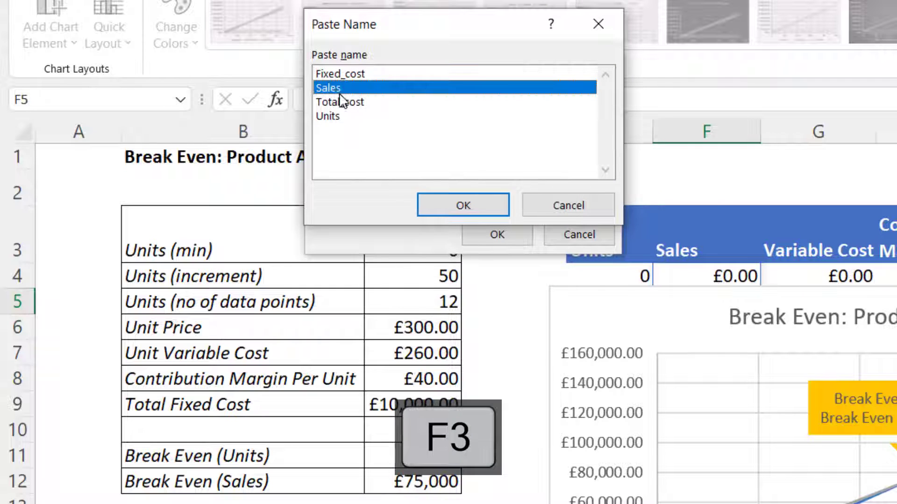
left_click(462, 205)
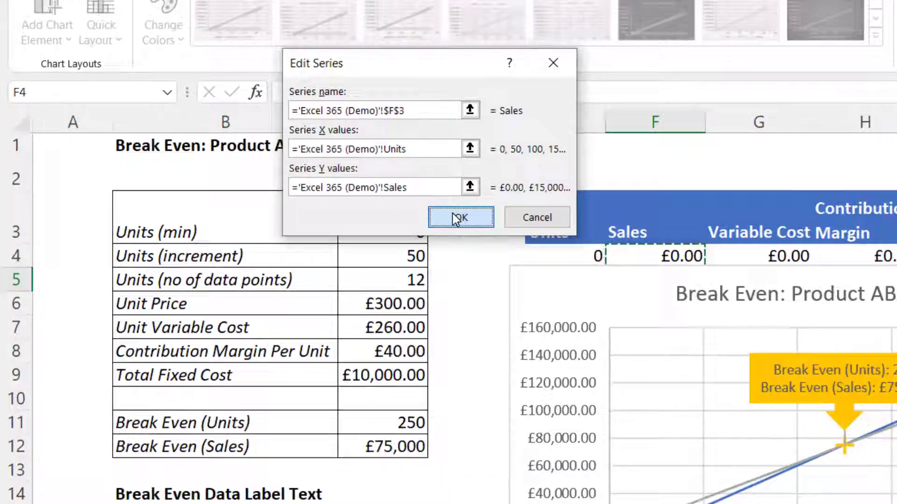
left_click(453, 217)
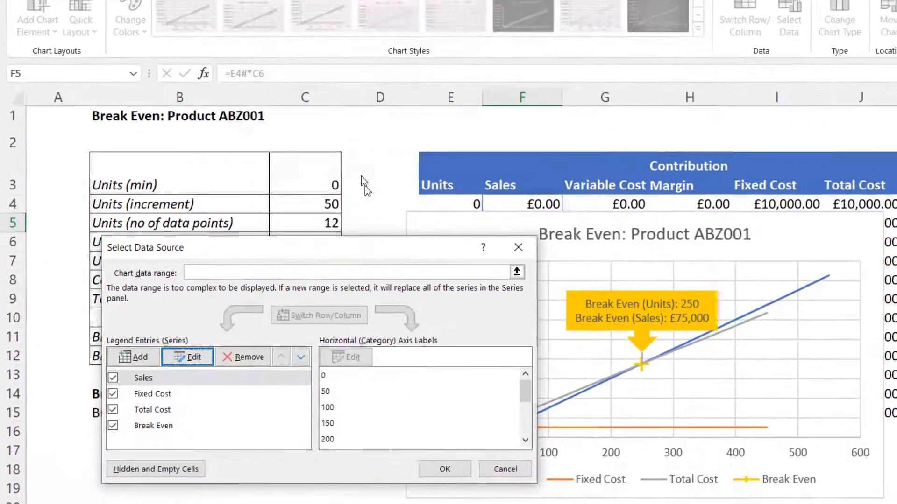
Set the chart's Fixed Cost series X values to the defined name Units
left_click(245, 323)
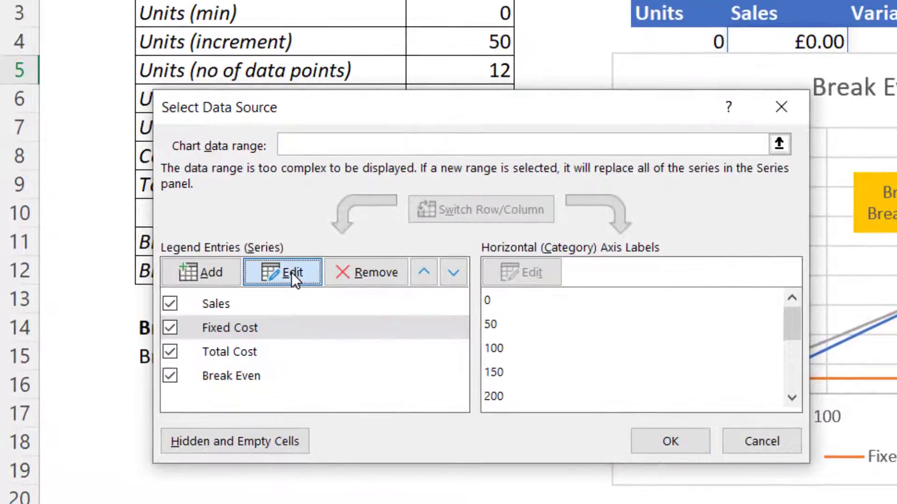
left_click(292, 273)
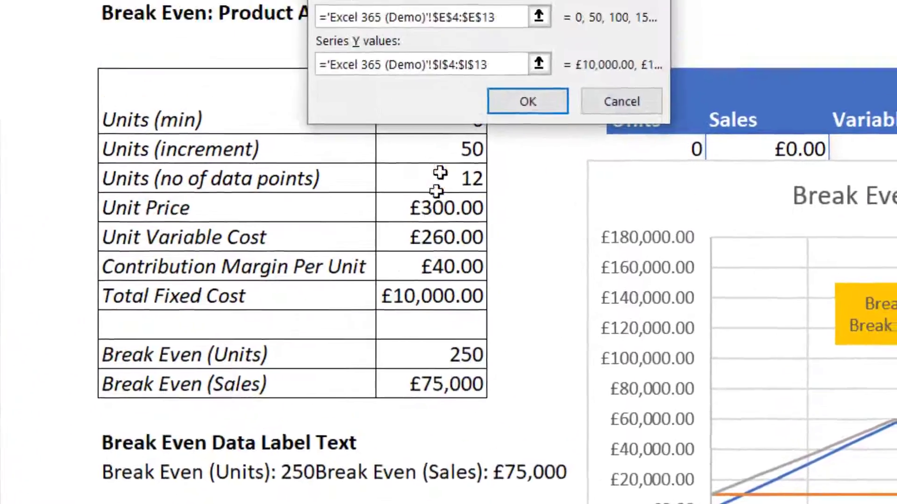
left_click_drag(451, 194, 385, 195)
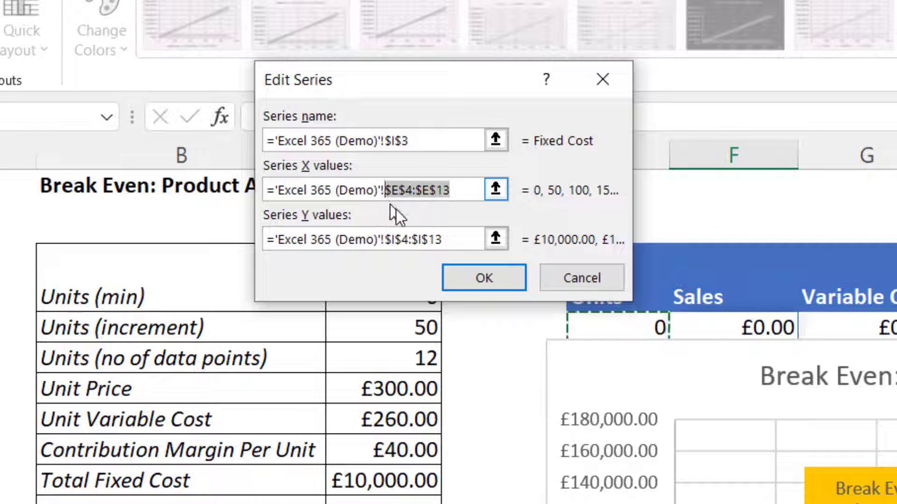
key("F3")
left_click(283, 137)
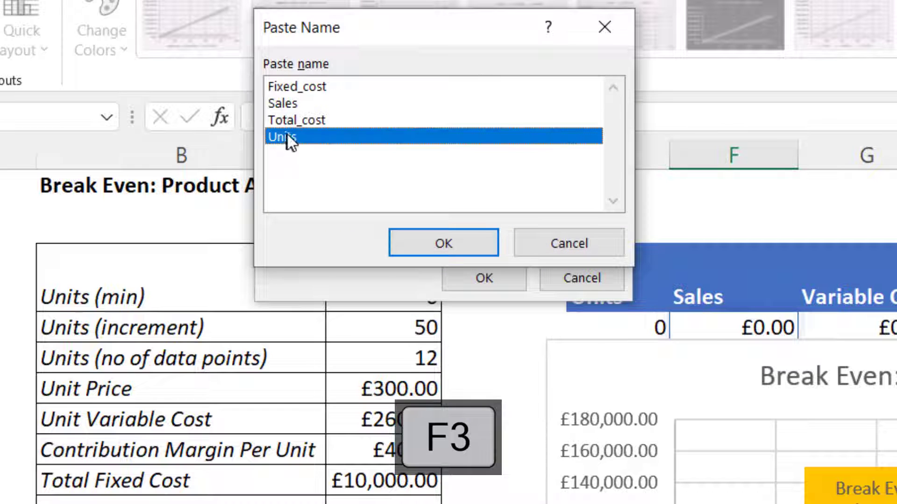
left_click(451, 246)
Set the Fixed Cost series Y values to the defined name Fixed_cost and confirm the series edit
key("F3")
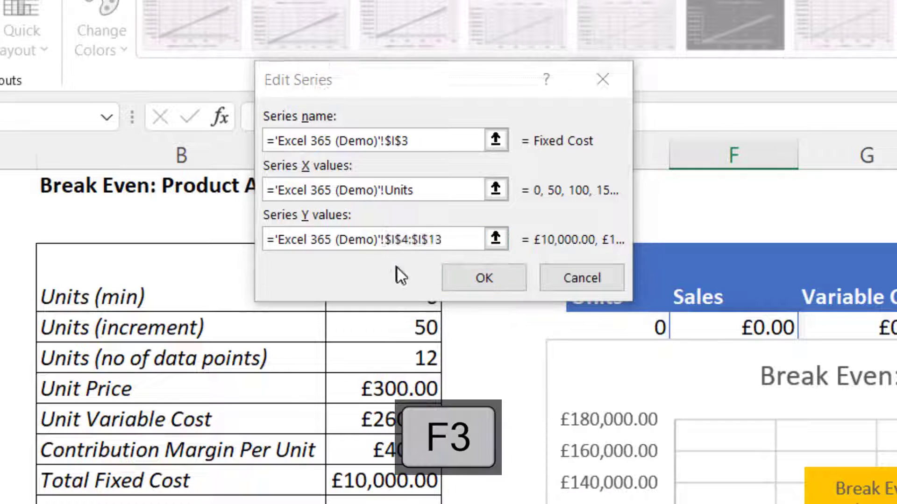
left_click(298, 89)
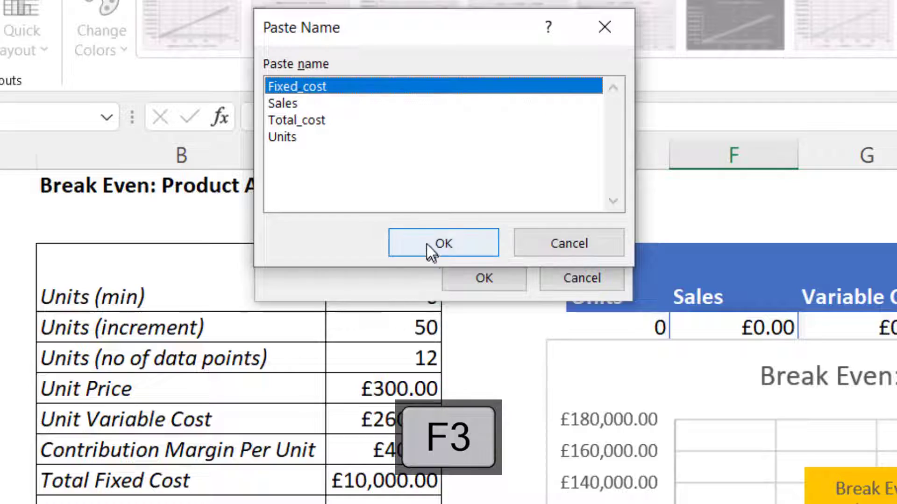
left_click(429, 246)
left_click(484, 278)
Set the Total Cost series X values to the defined name Units
left_click(115, 382)
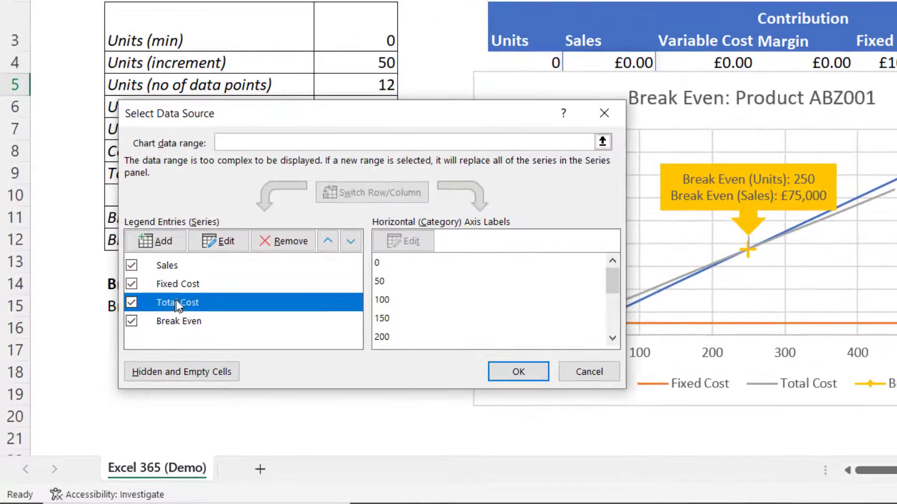
left_click(218, 241)
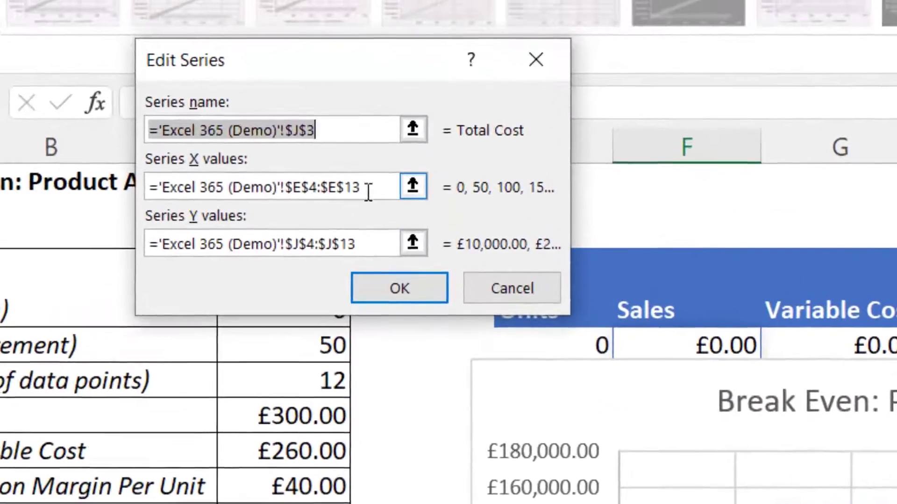
left_click_drag(369, 192, 286, 197)
key("F3")
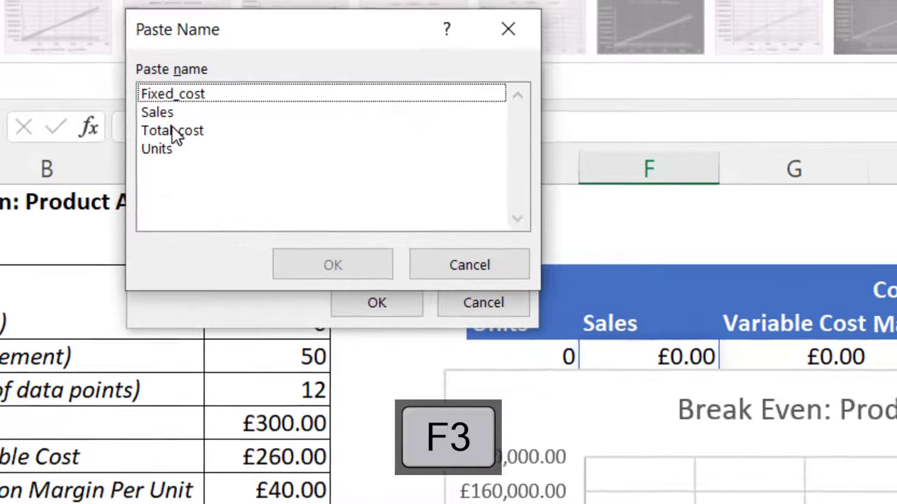
left_click(159, 147)
left_click(297, 279)
Set the Total Cost series Y values to the defined name Total_cost and confirm the data source changes
left_click(306, 270)
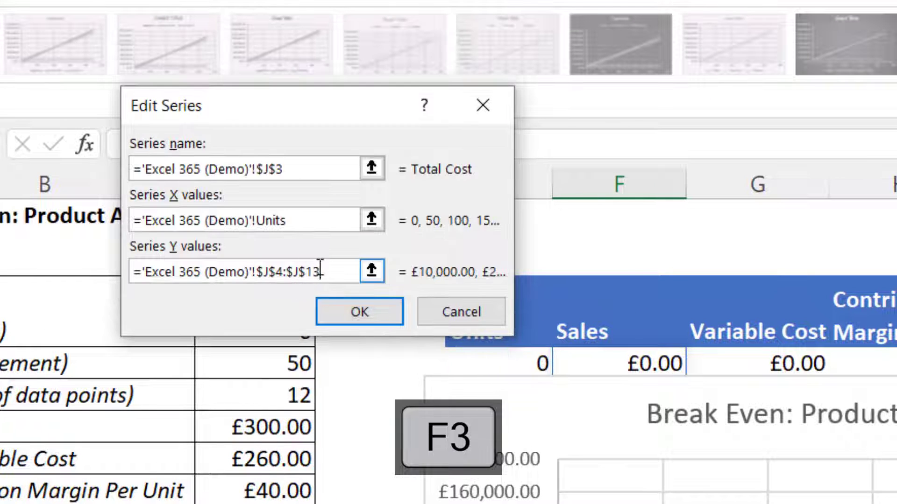
left_click_drag(324, 270, 264, 269)
key("F3")
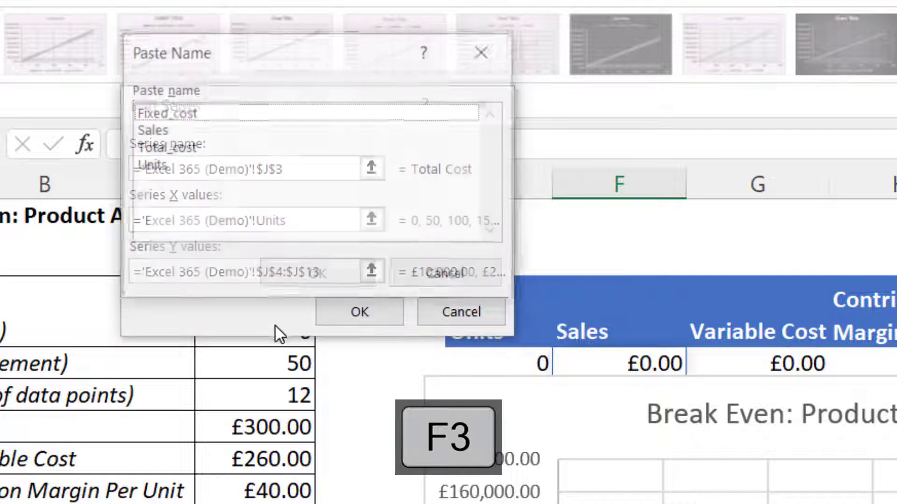
left_click(176, 152)
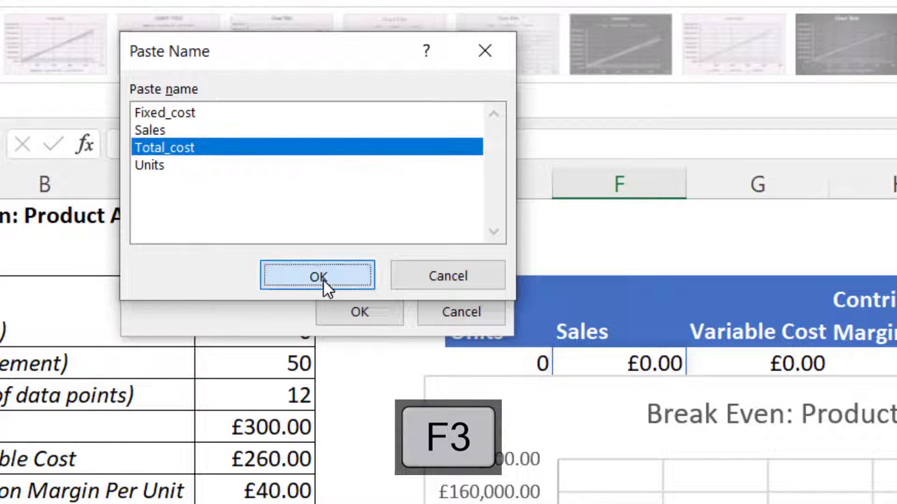
left_click(323, 279)
left_click(349, 311)
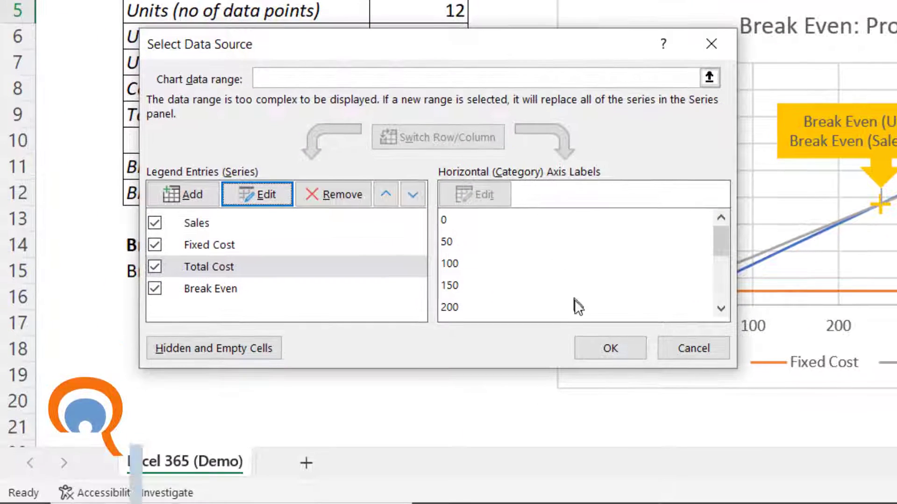
left_click(587, 345)
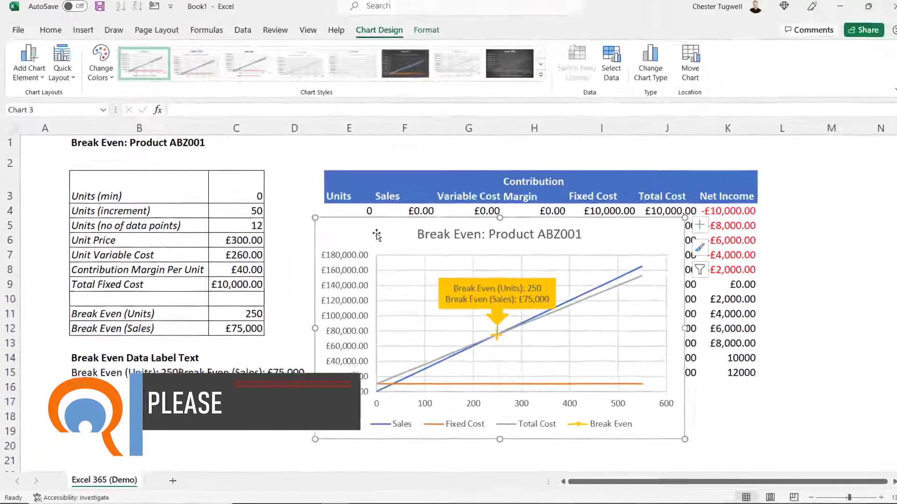
Set the Units (no of data points) input to 15 to test the dynamic chart
left_click_drag(667, 27, 502, 197)
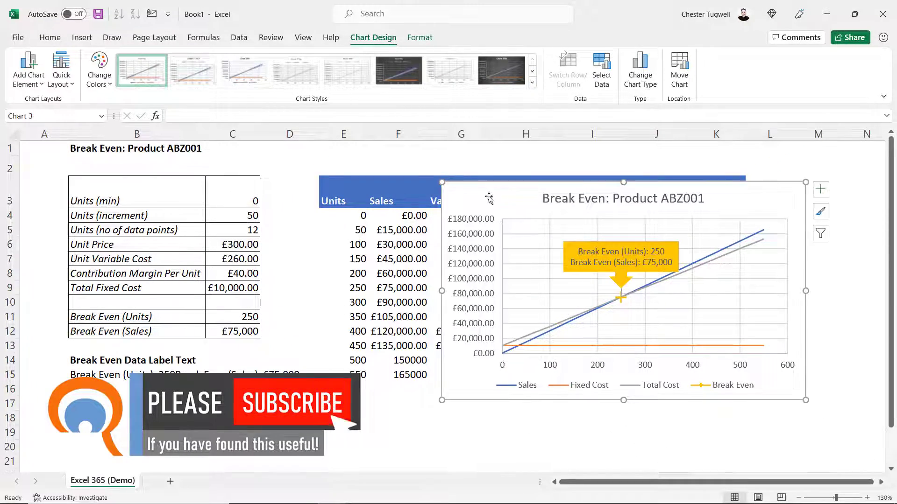
left_click(243, 231)
type("15")
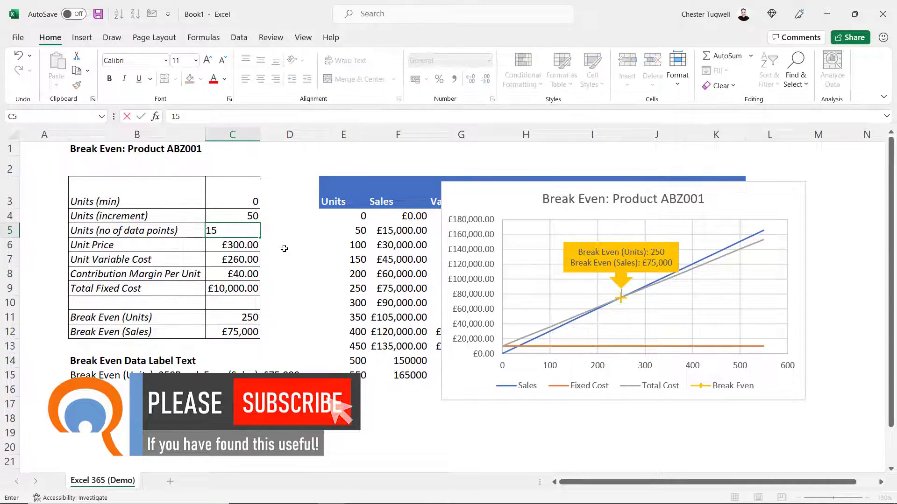
key("Return")
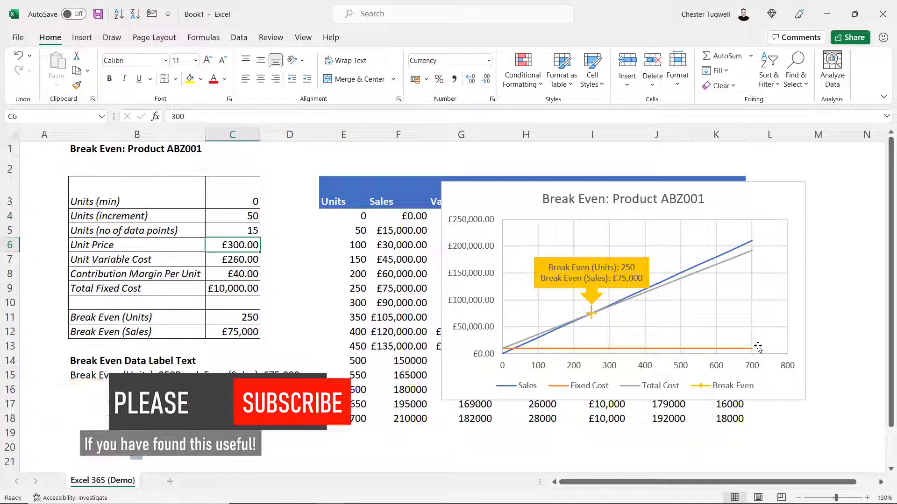
Set the Units (no of data points) input to 10
left_click(244, 235)
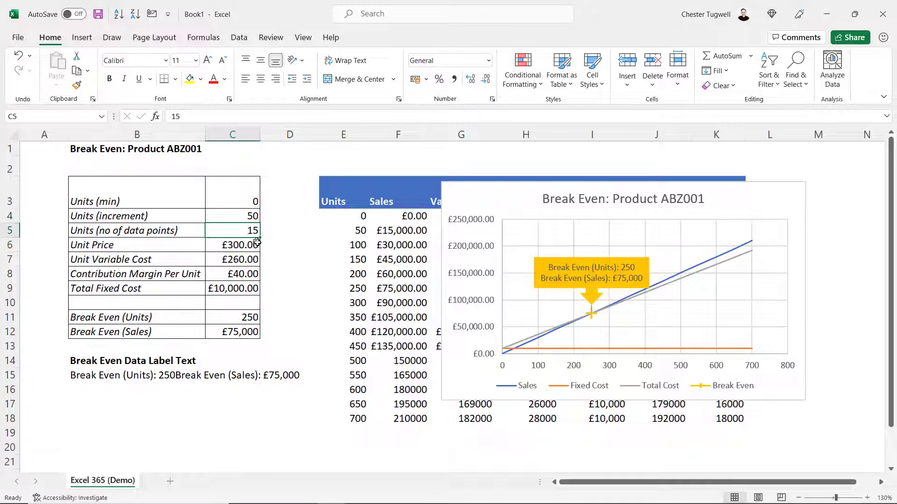
type("10")
key("Return")
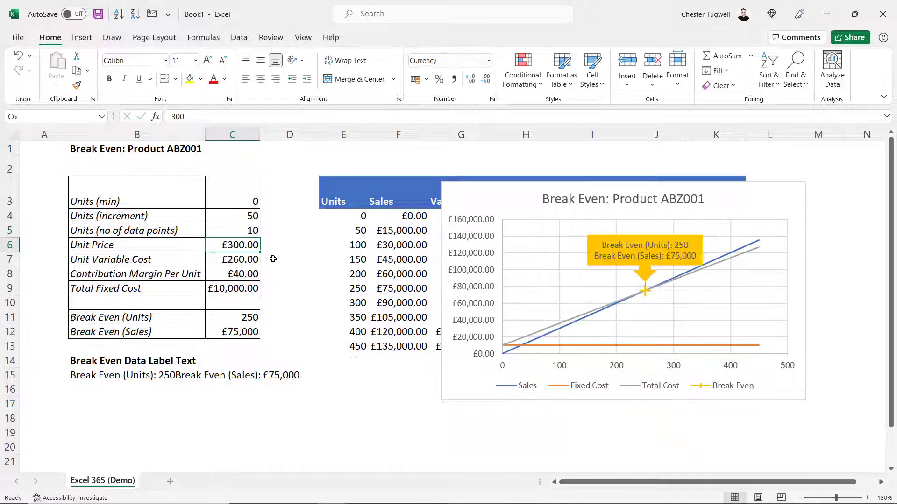
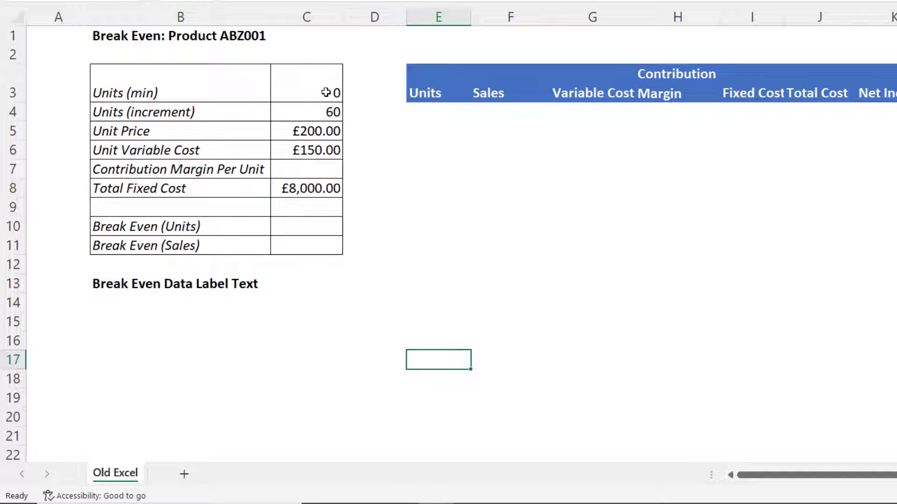
Calculate the contribution margin per unit as unit price minus unit variable cost (=C5-C6)
left_click_drag(324, 87, 327, 112)
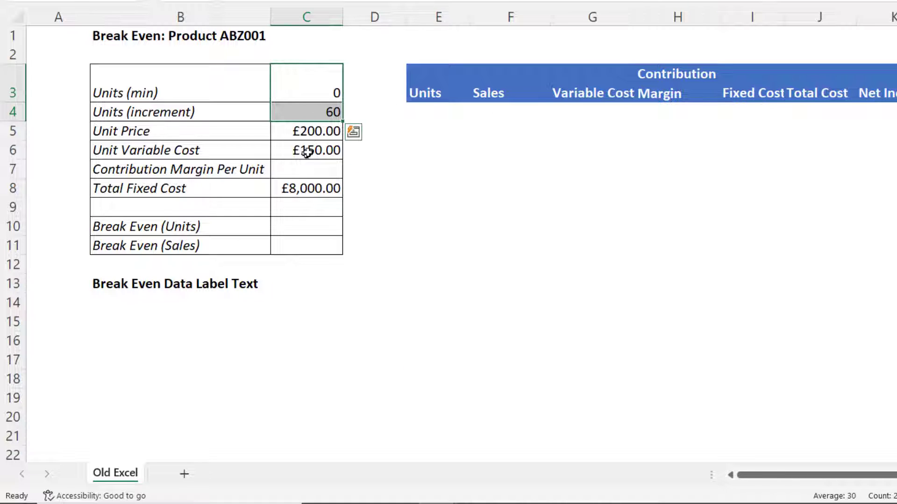
left_click(312, 133)
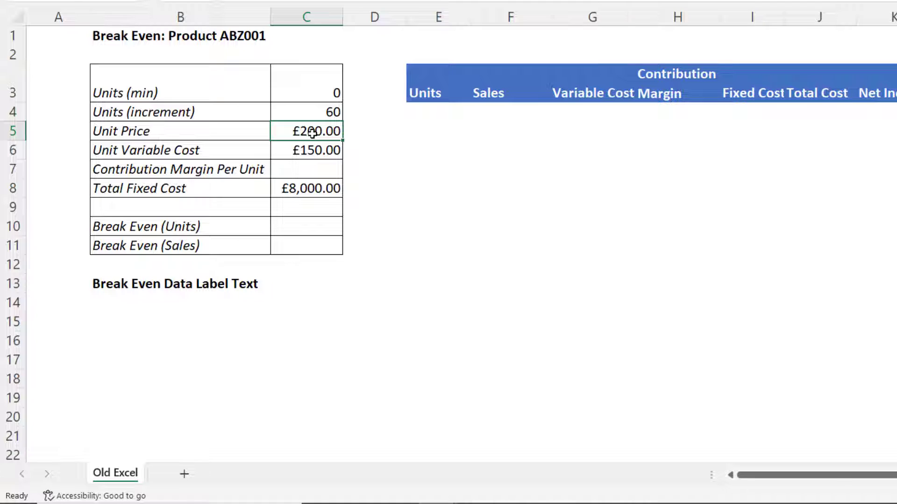
left_click(312, 148)
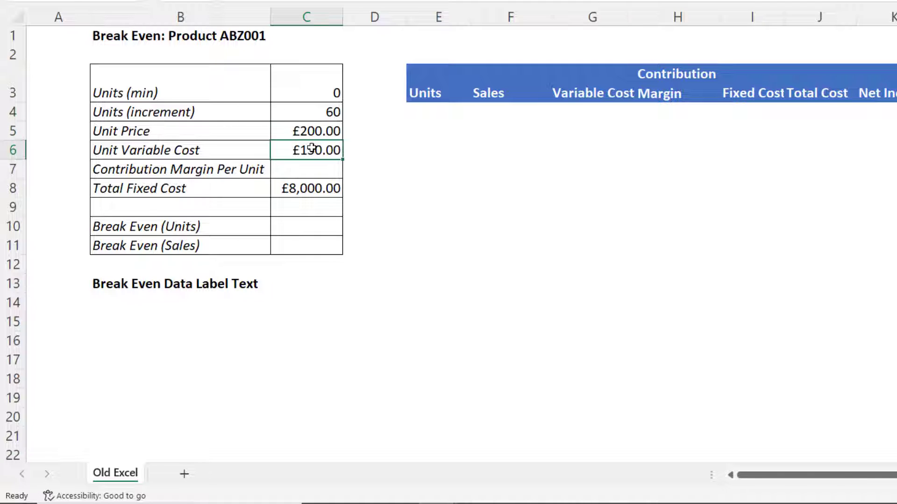
left_click(294, 170)
type("=")
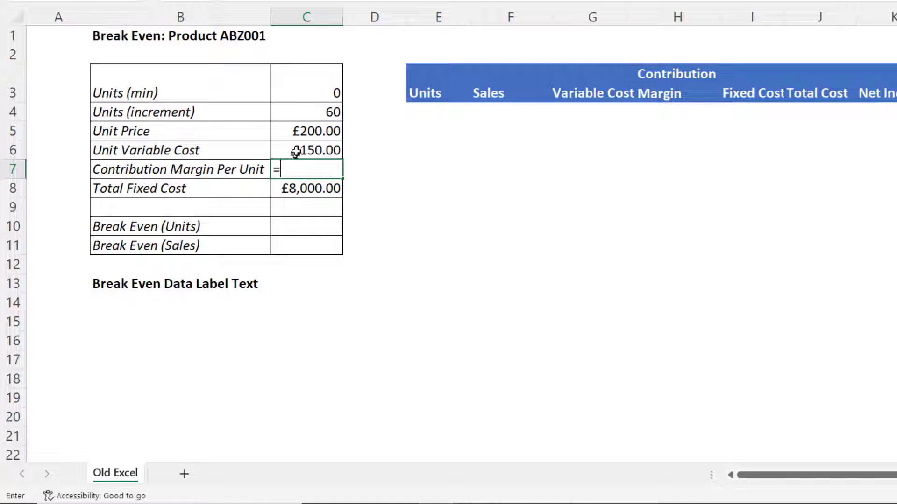
left_click(302, 133)
type("-C6")
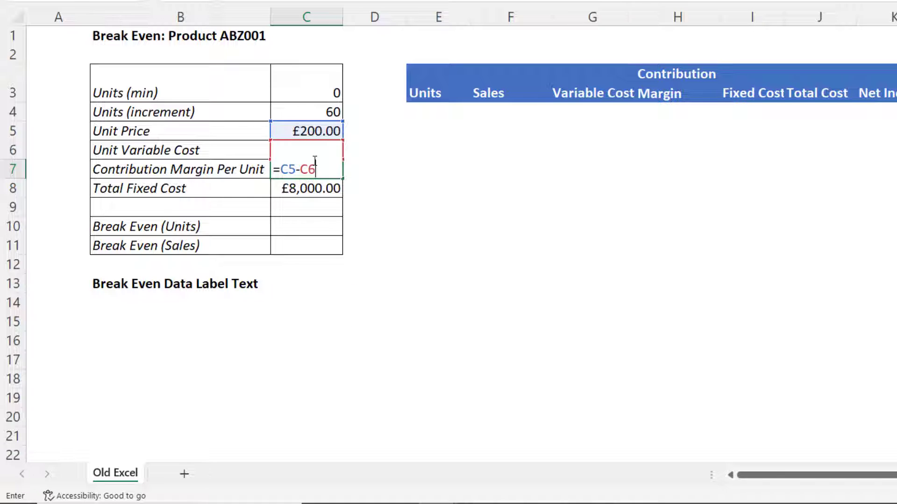
key("Return")
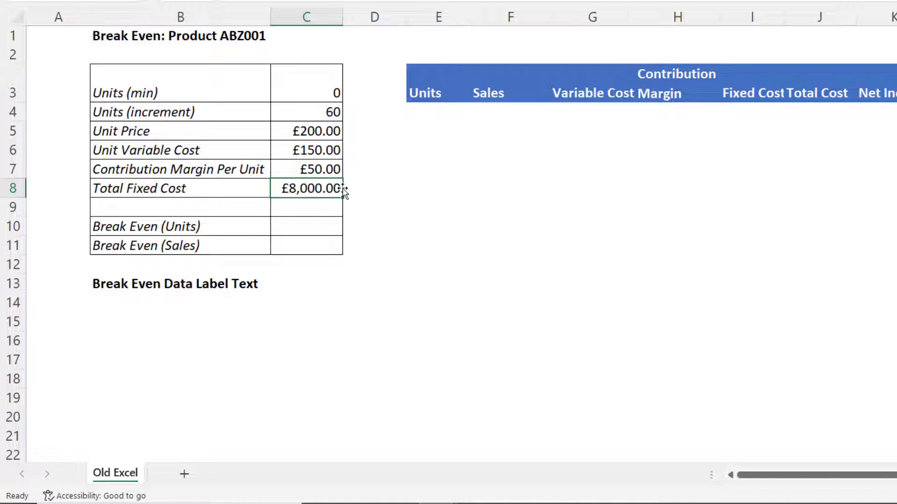
Calculate break-even units as total fixed cost divided by contribution margin per unit (=C8/C7)
key("Down")
key("Down")
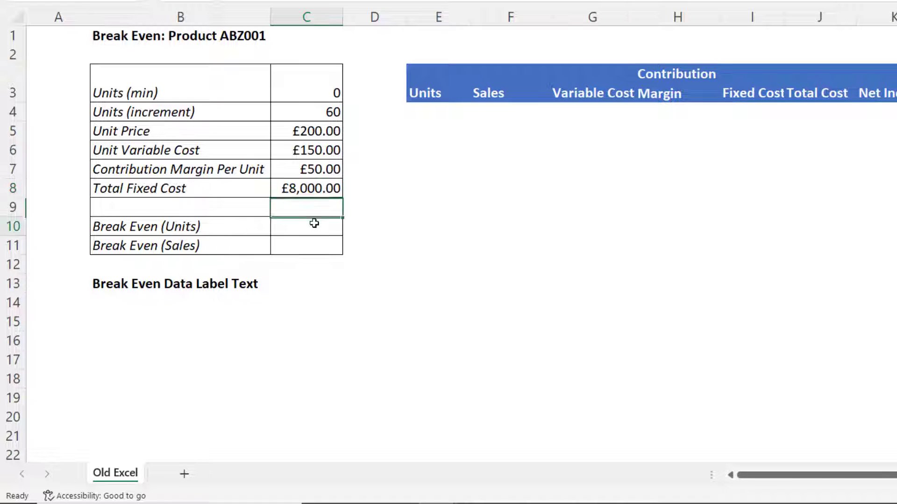
type("=")
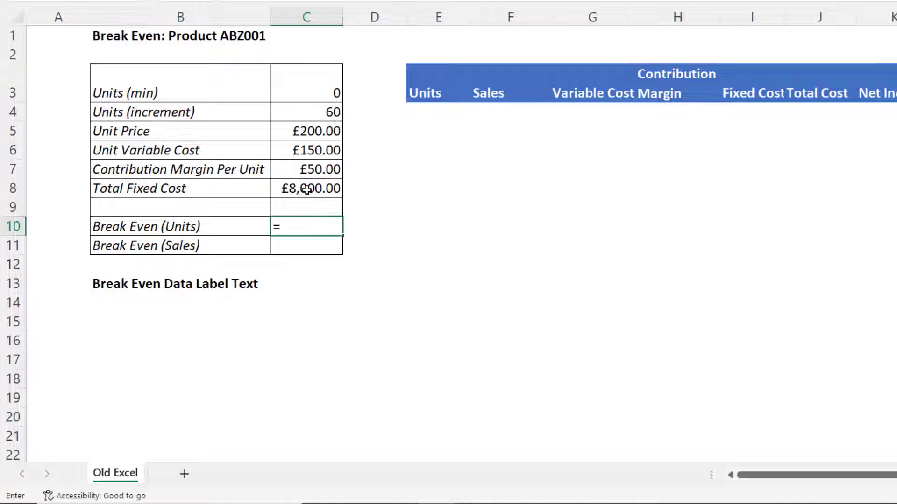
left_click(307, 188)
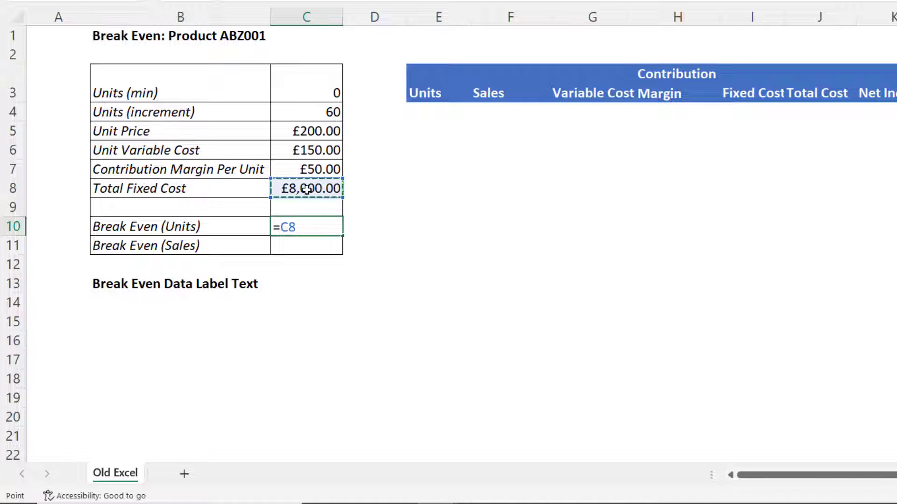
type("/")
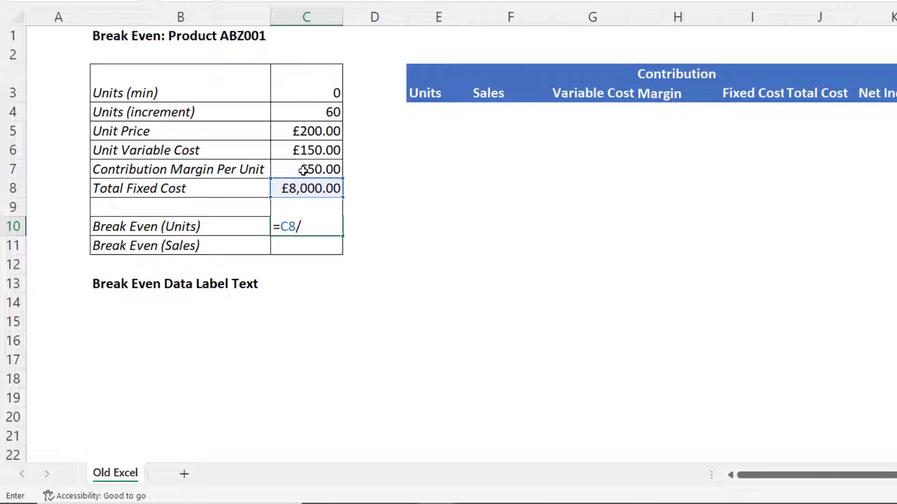
left_click(303, 170)
key("Return")
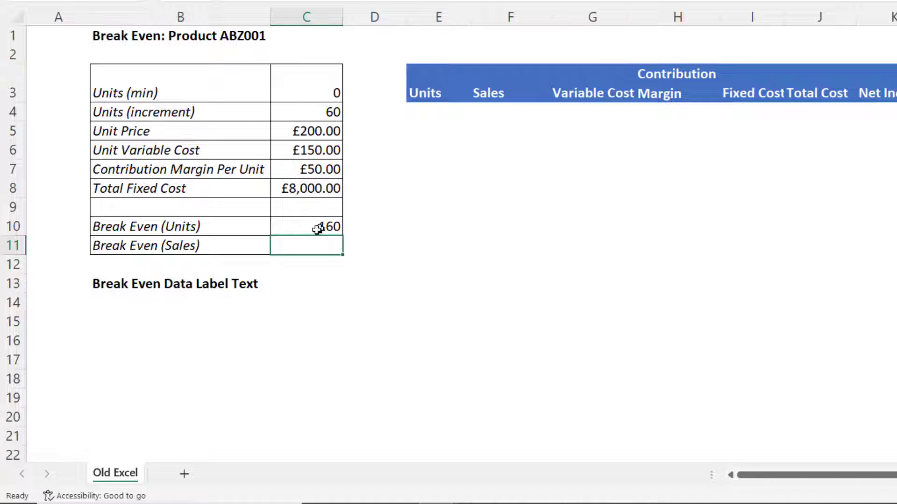
Calculate break-even sales as break-even units times unit price (=C10*C5)
type("=")
left_click(311, 228)
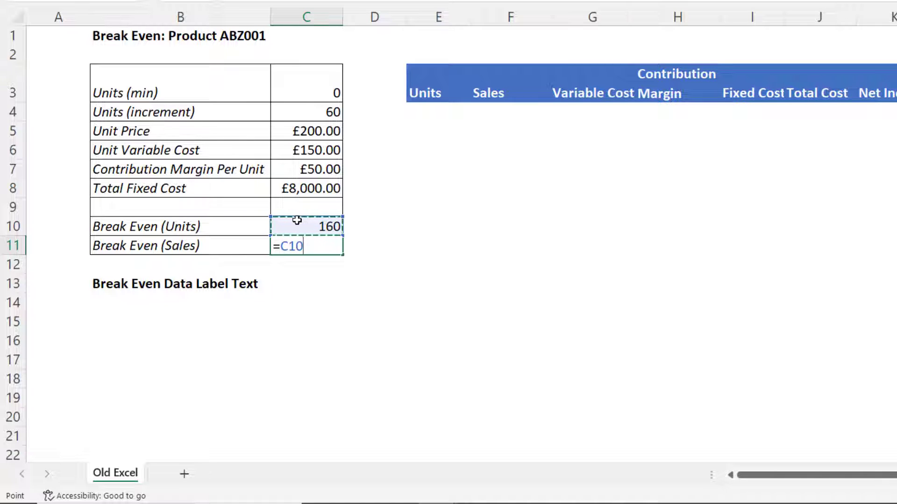
type("*")
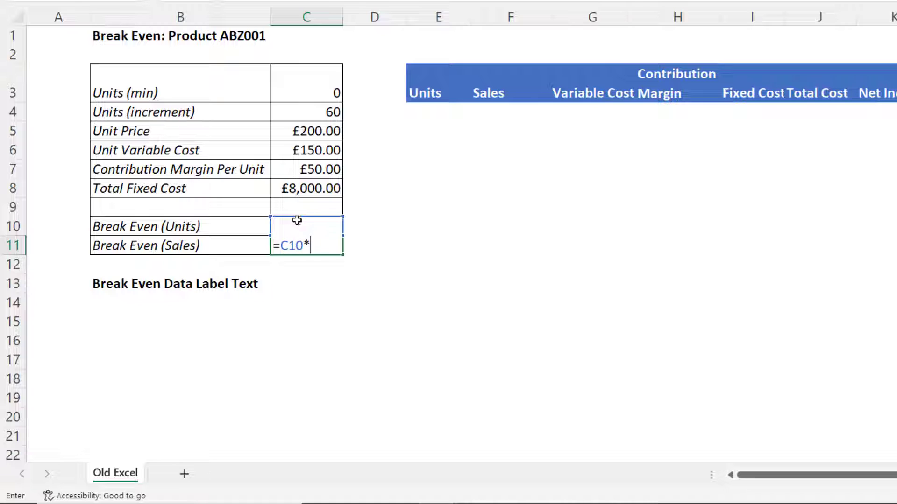
left_click(328, 131)
key("Return")
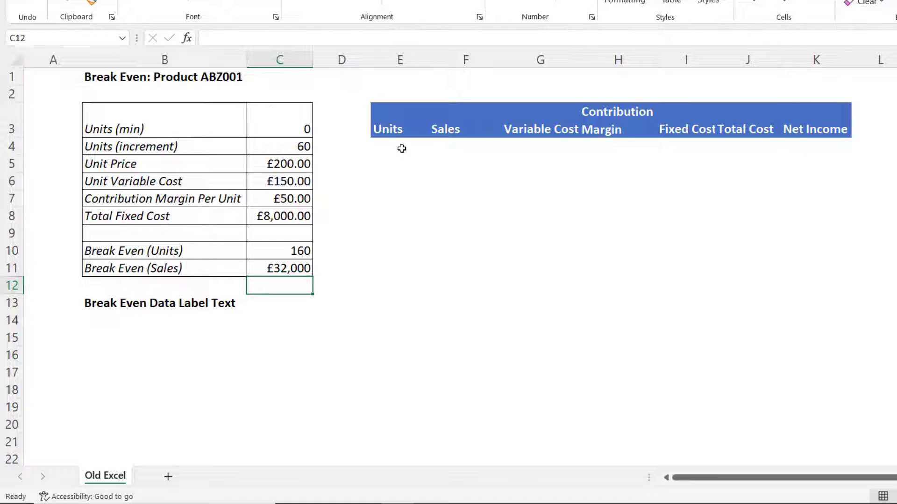
Start the Units column by linking its first cell to the Units (min) input (=C3)
left_click(396, 147)
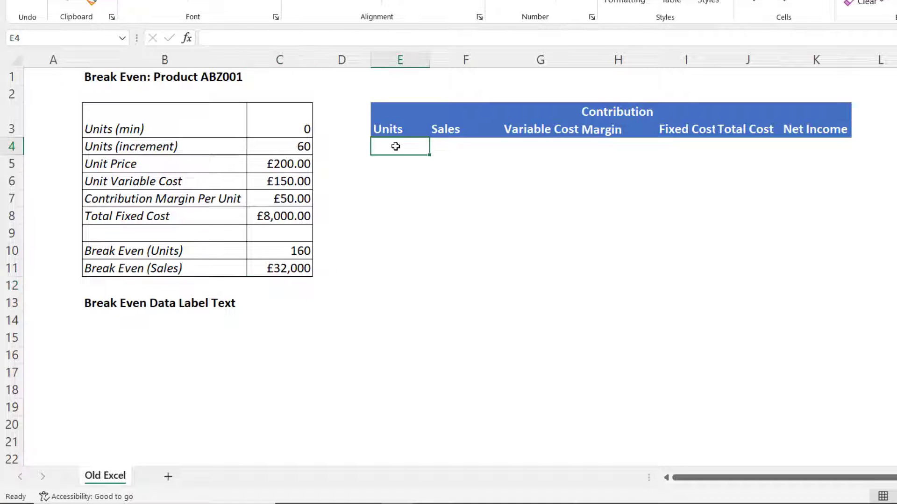
type("=")
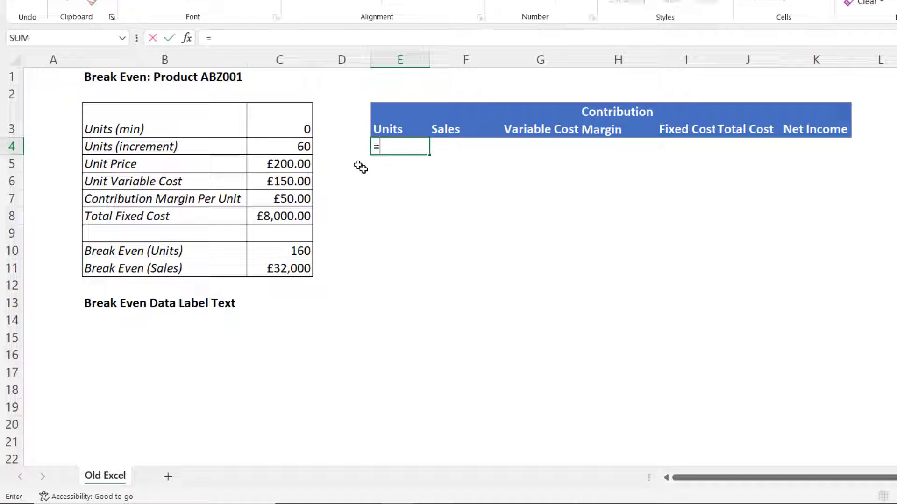
left_click(293, 126)
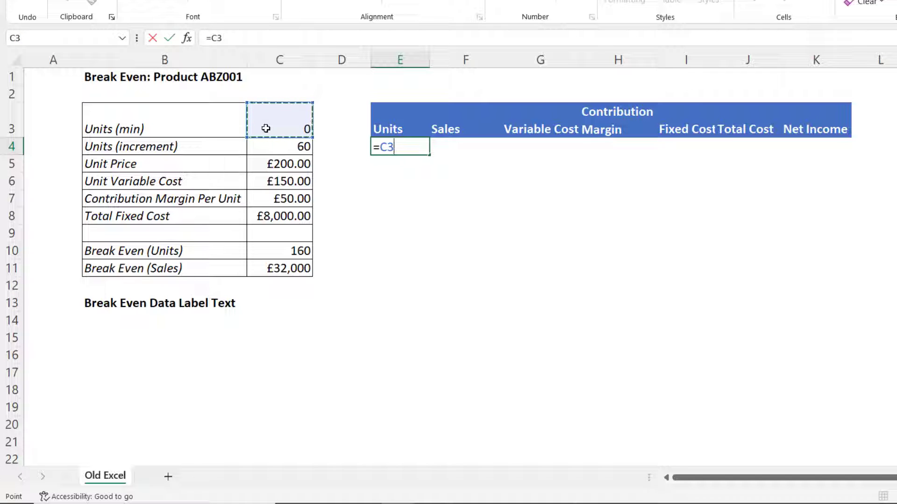
key("Return")
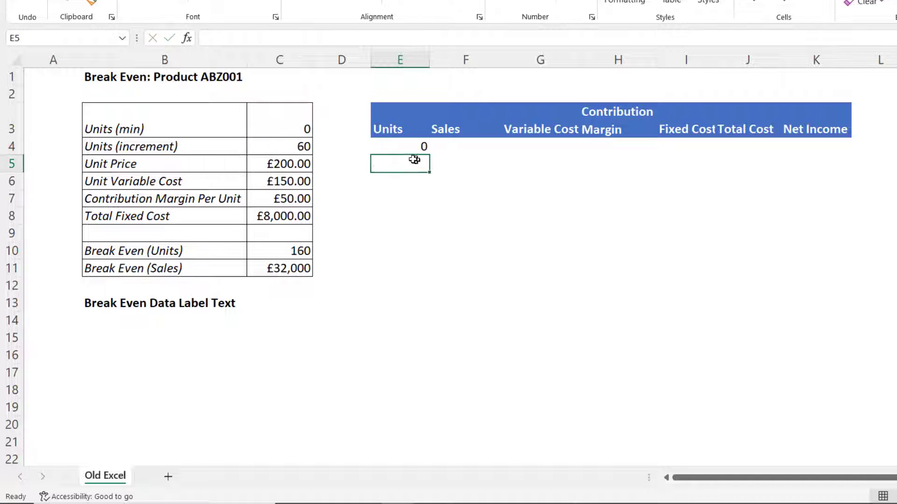
Add the absolute units increment to the previous row (=E4+$C$4) and fill the Units column down to row 14
type("=")
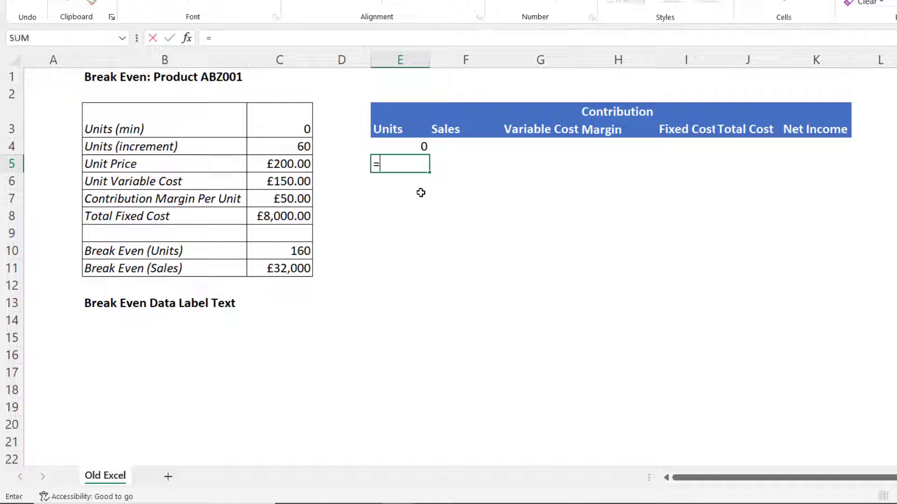
left_click(414, 148)
type("+")
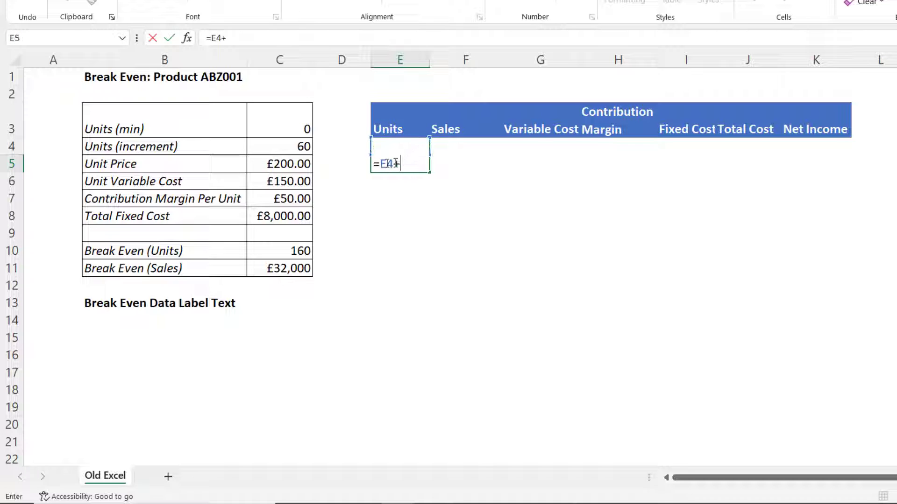
left_click(289, 150)
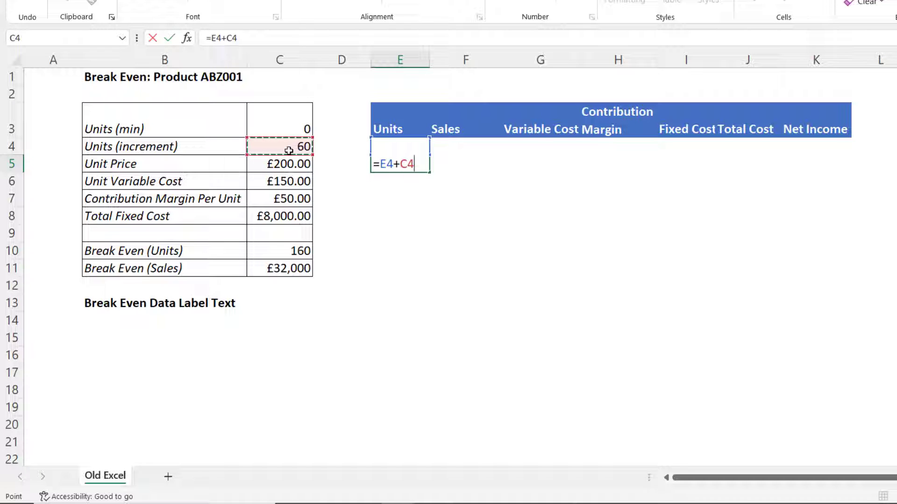
key("F4")
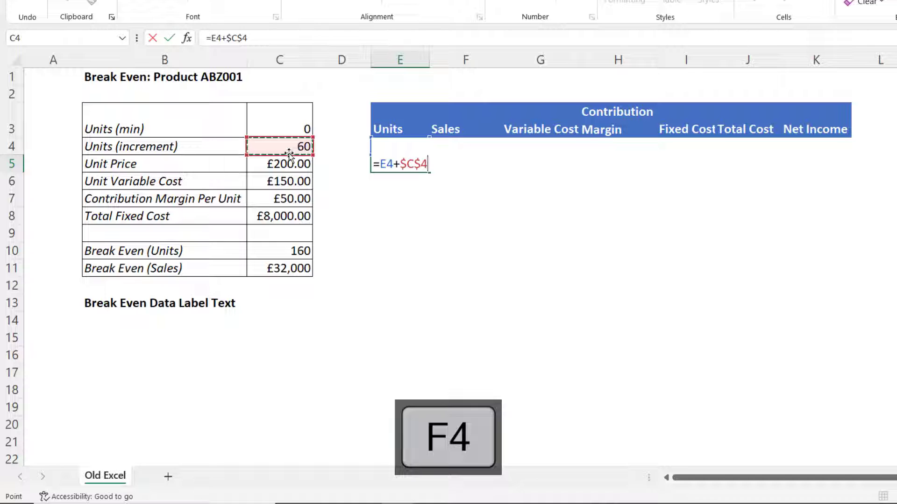
key("Return")
left_click(419, 164)
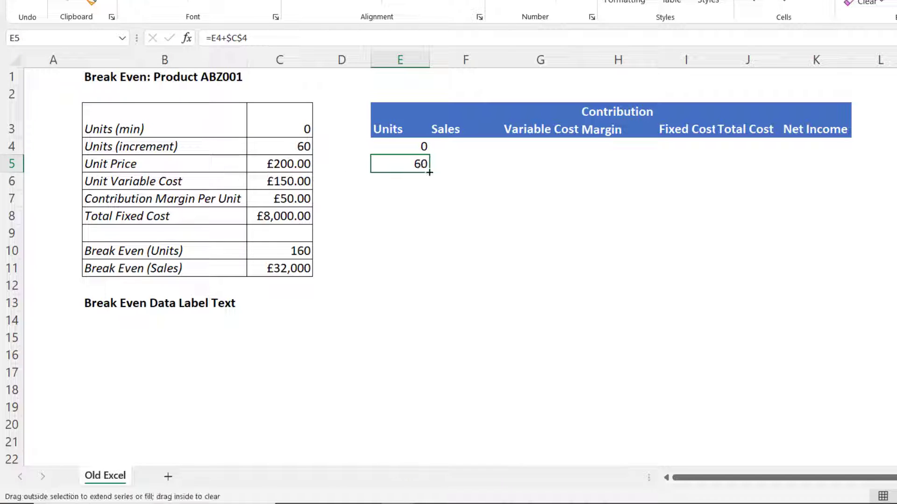
left_click_drag(429, 172, 406, 330)
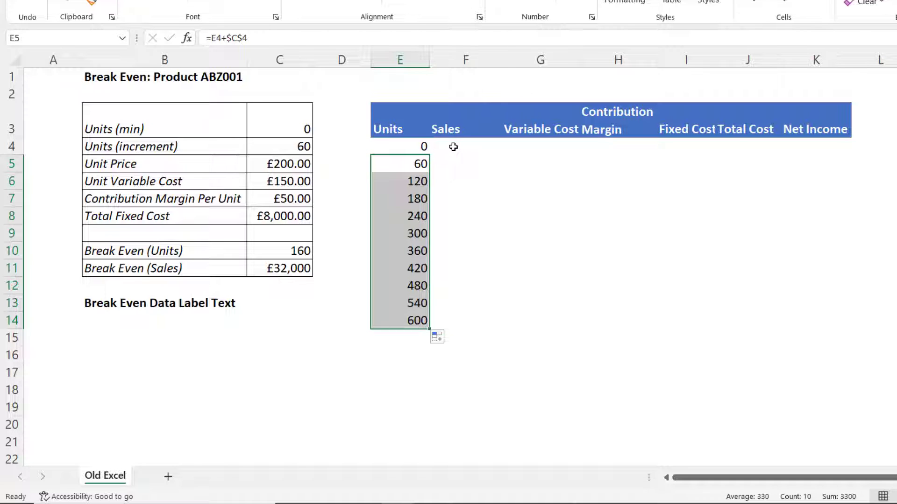
Compute Sales as units times the absolute unit price (=E4*$C$5) and fill down to row 14
left_click(454, 147)
type("=")
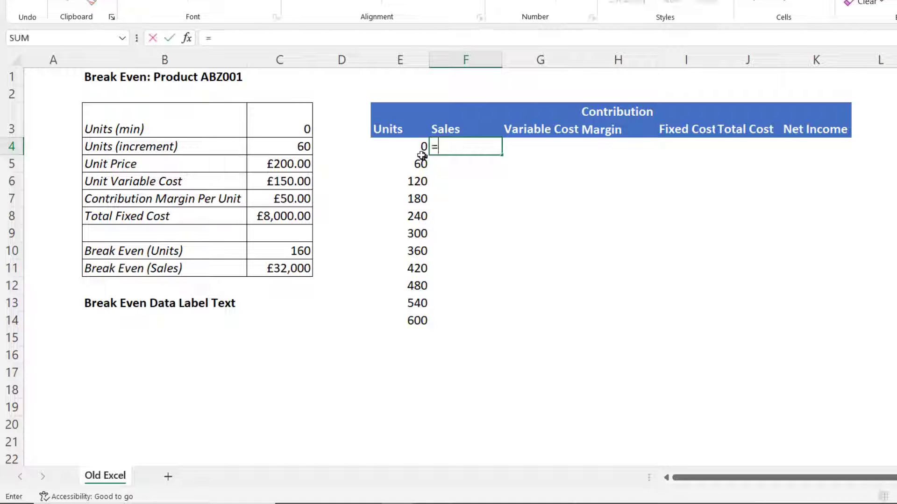
left_click(415, 146)
type("*")
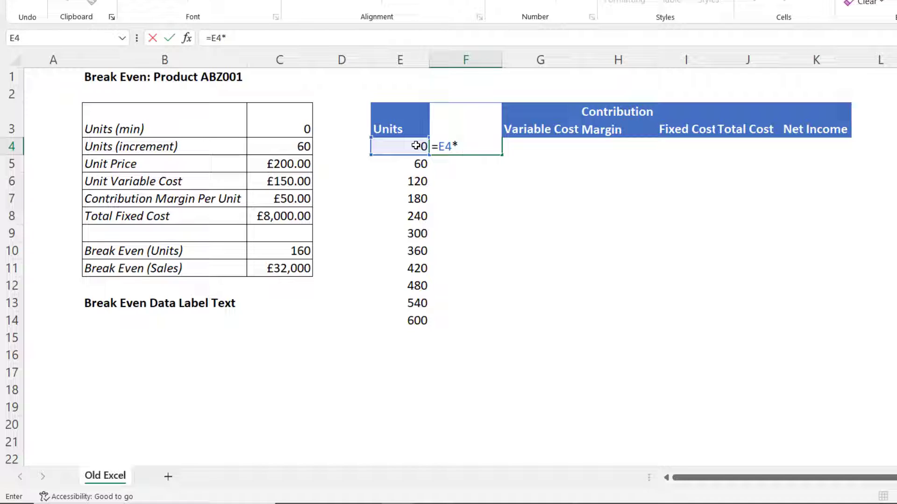
left_click(284, 164)
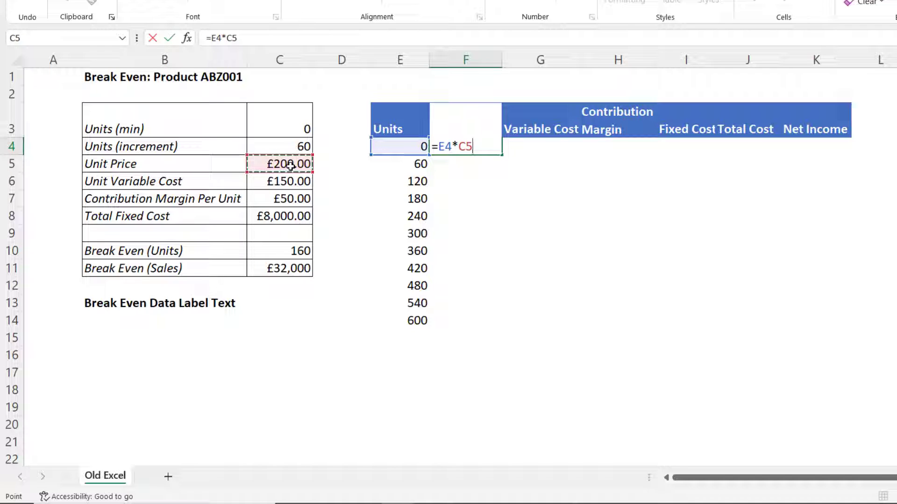
key("F4")
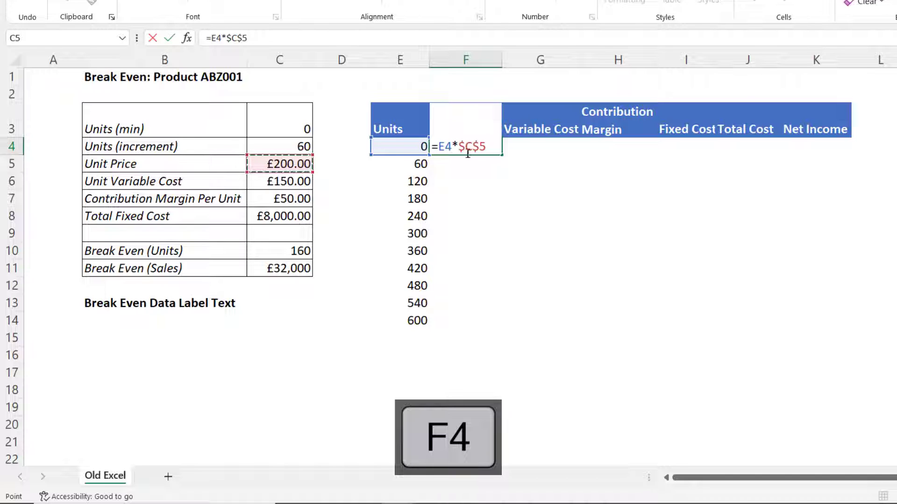
key("Return")
left_click(488, 150)
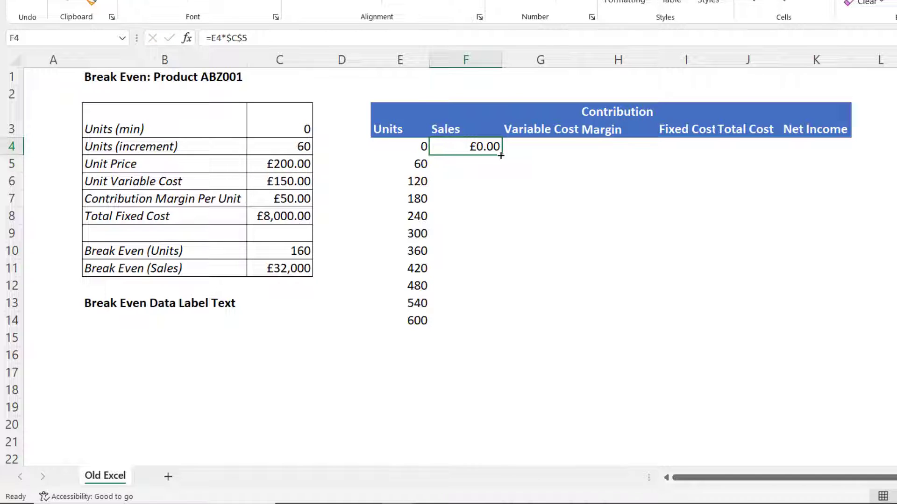
left_click_drag(501, 155, 460, 327)
Compute Variable Cost as units times the absolute unit variable cost (=E4*$C$6) and fill down to row 14
left_click(531, 146)
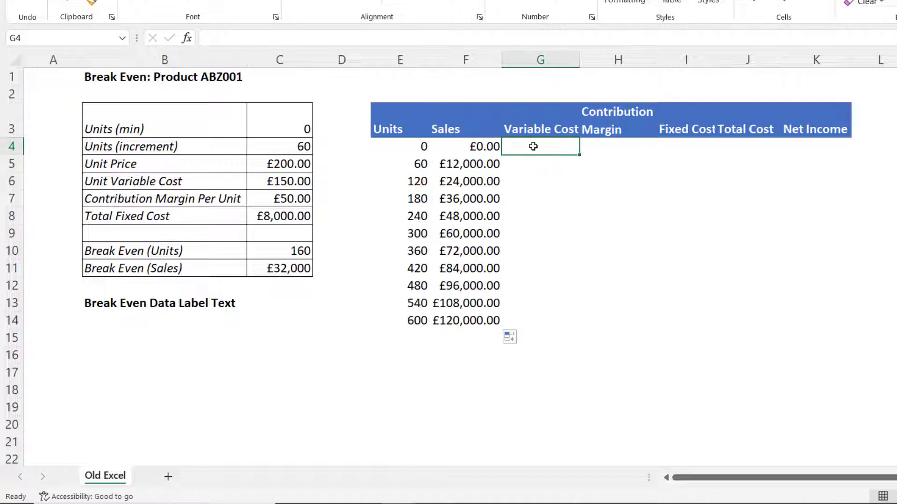
type("=")
left_click(401, 149)
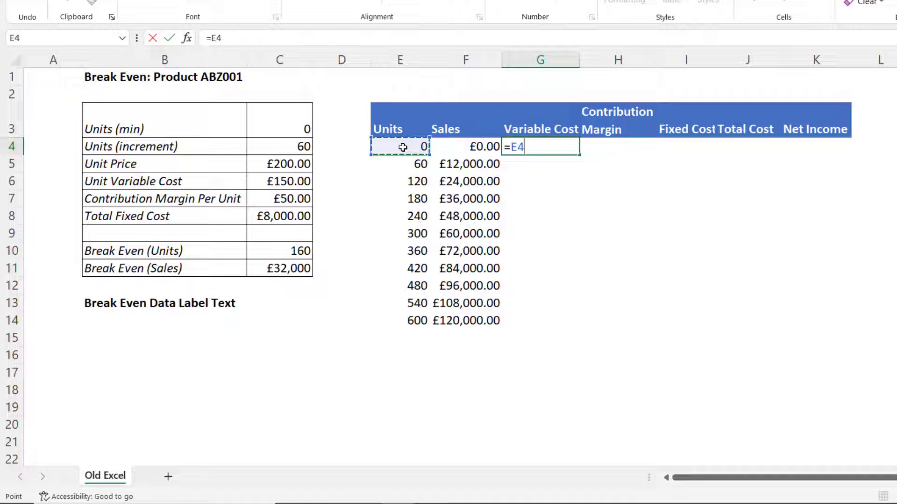
type("*")
left_click(301, 179)
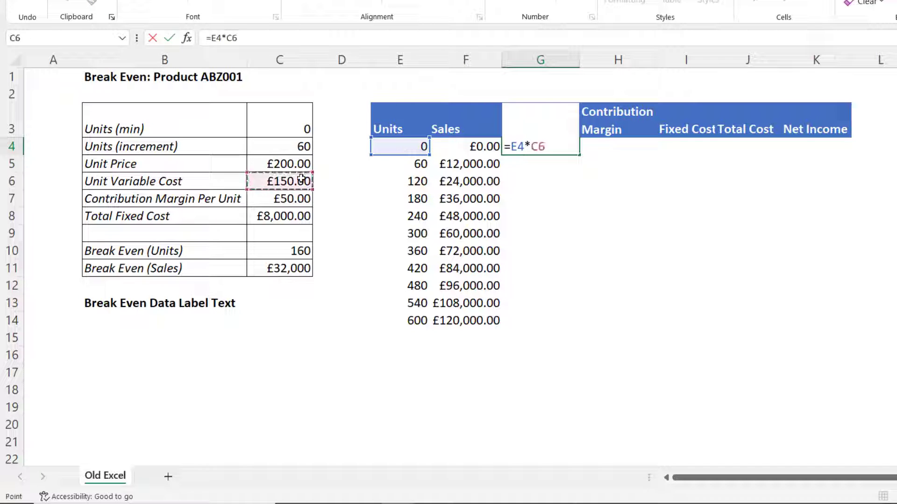
key("F4")
key("Return")
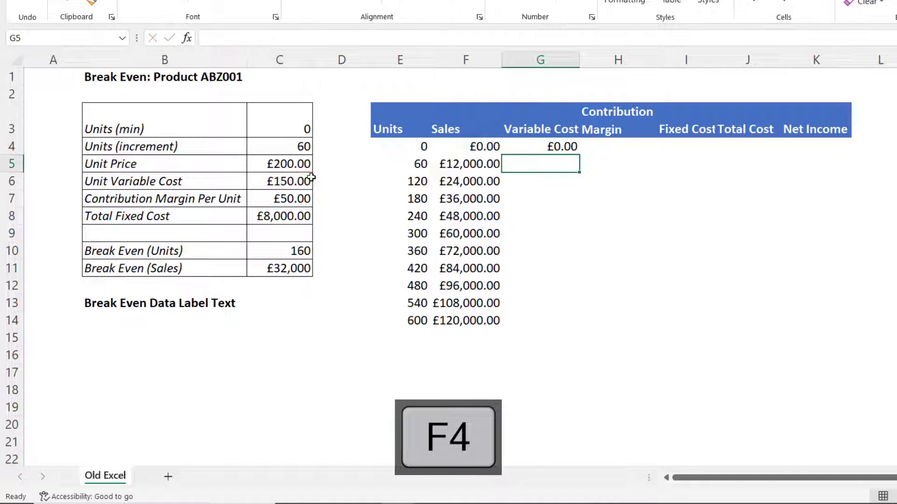
left_click(574, 147)
left_click_drag(579, 155, 561, 324)
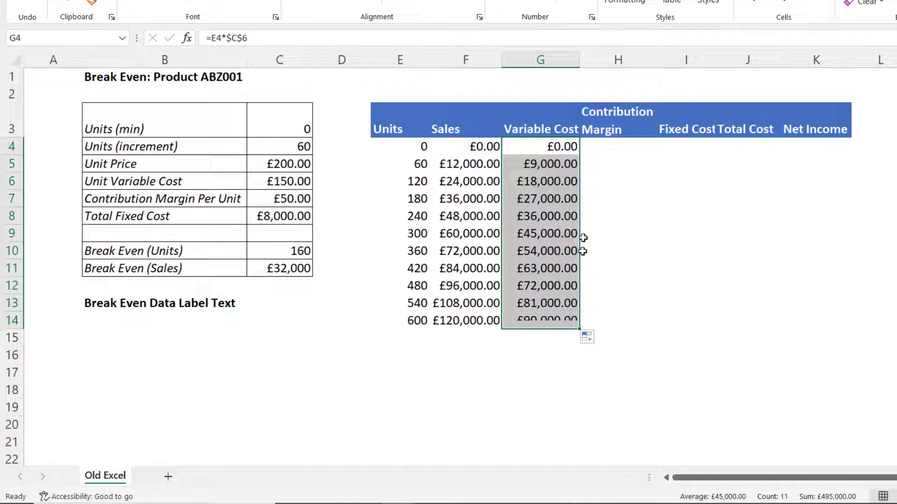
Compute Contribution Margin as Sales minus Variable Cost (=F4-G4) and fill down to row 14
left_click(607, 145)
type("=")
left_click(463, 146)
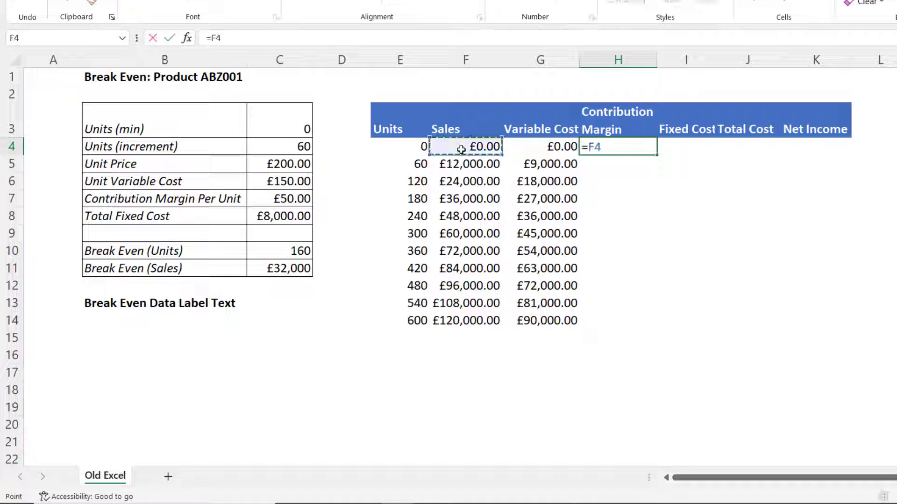
type("-")
left_click(552, 146)
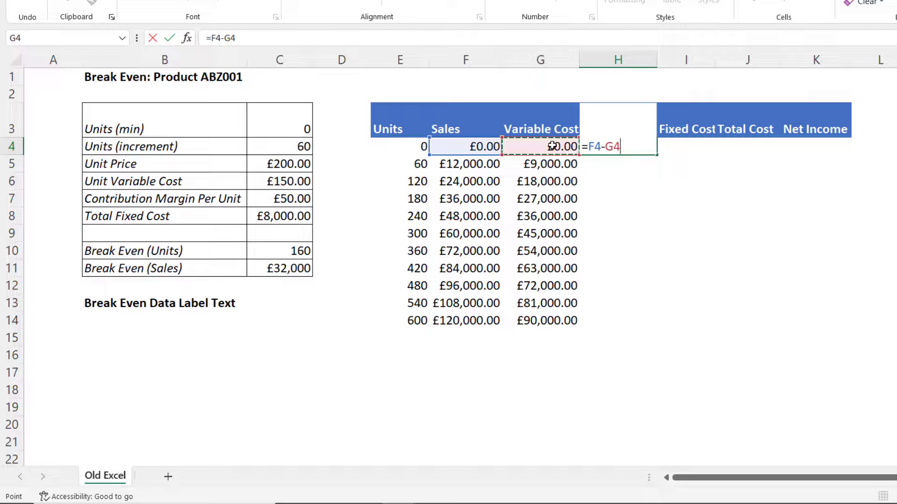
key("Return")
left_click(650, 147)
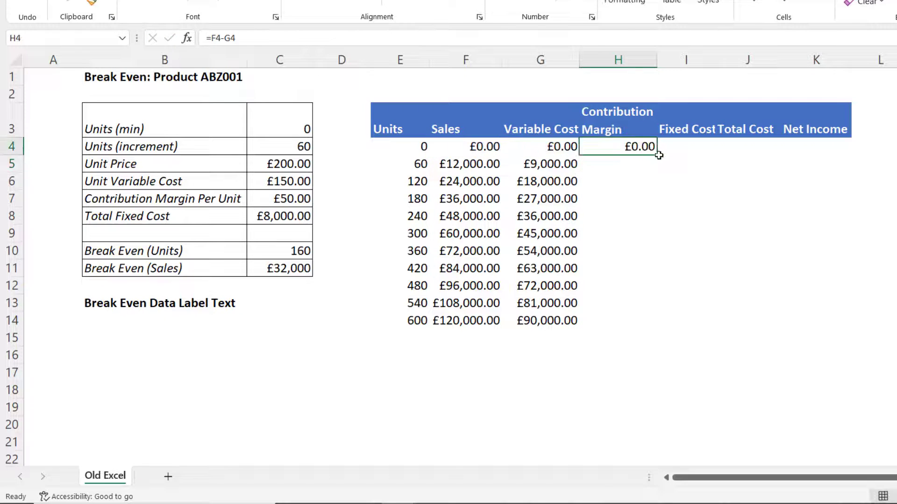
left_click_drag(659, 155, 633, 326)
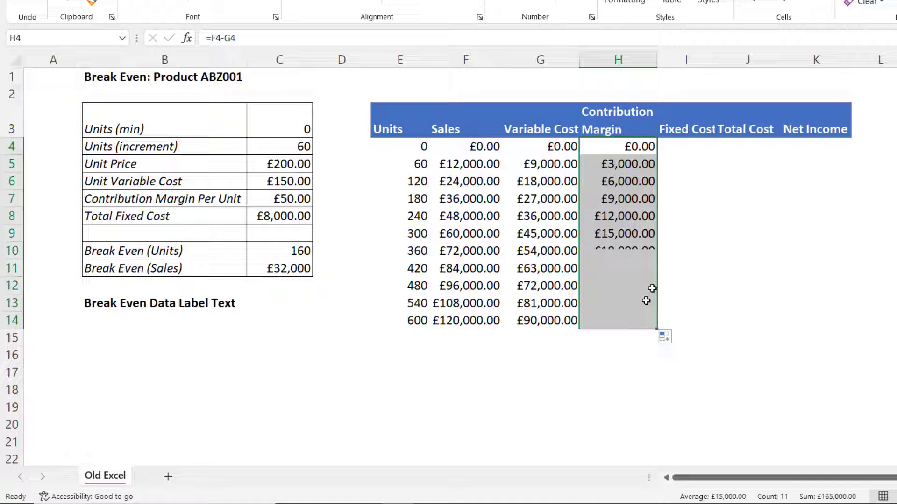
Link Fixed Cost to the absolute Total Fixed Cost input (=$C$8) and fill down to row 14
left_click(692, 149)
type("=")
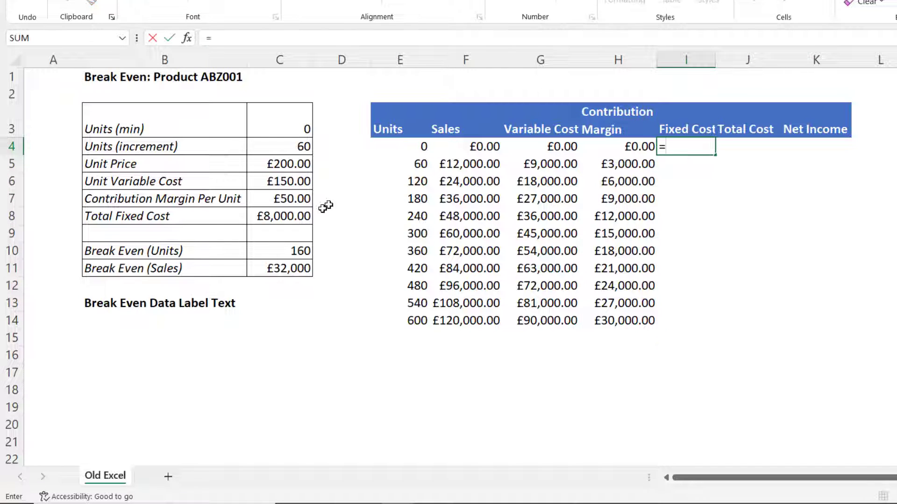
left_click(299, 217)
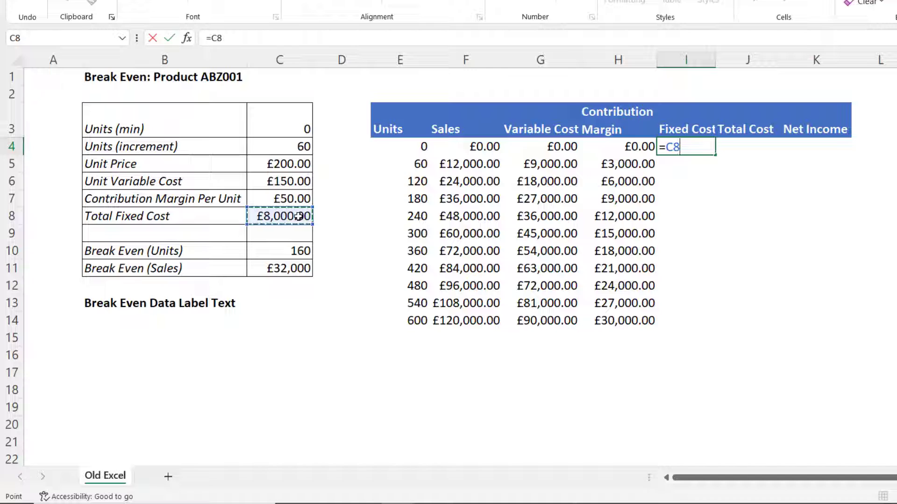
key("F4")
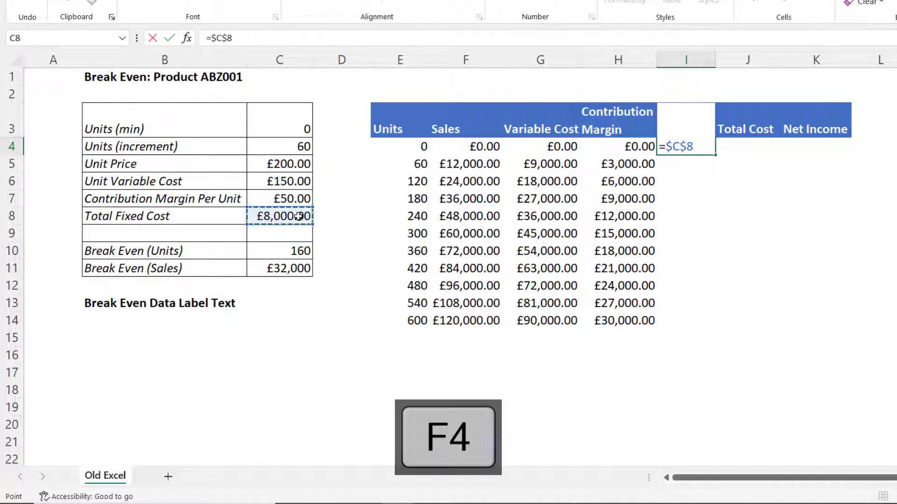
key("Return")
left_click(680, 150)
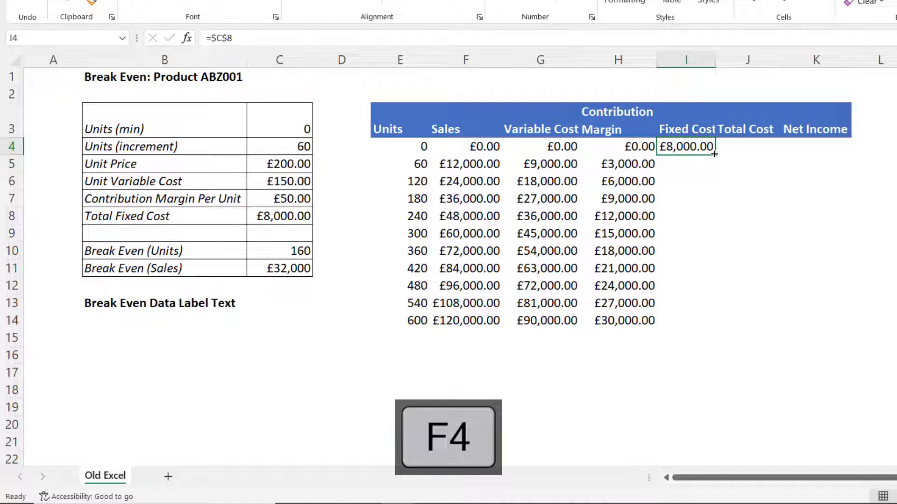
left_click_drag(714, 154, 703, 327)
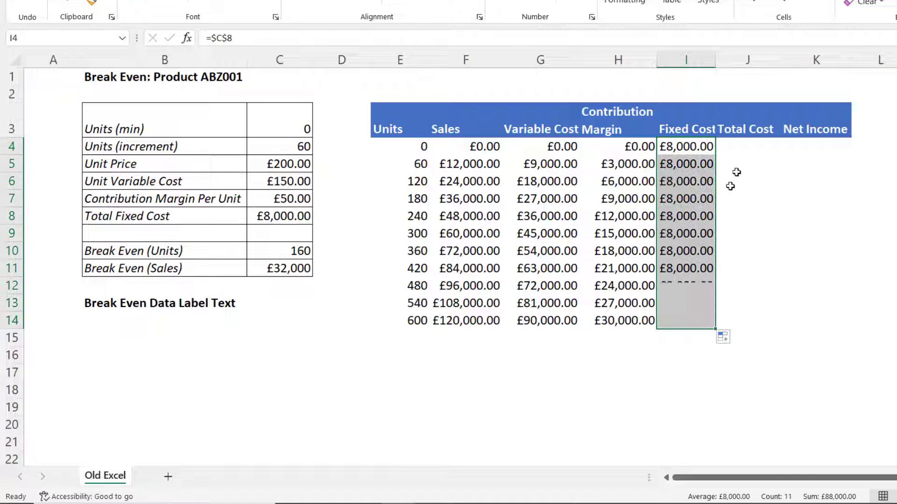
Compute Total Cost as Variable Cost plus Fixed Cost (=G4+I4) and fill down to row 14
left_click(745, 148)
type("=")
left_click(543, 147)
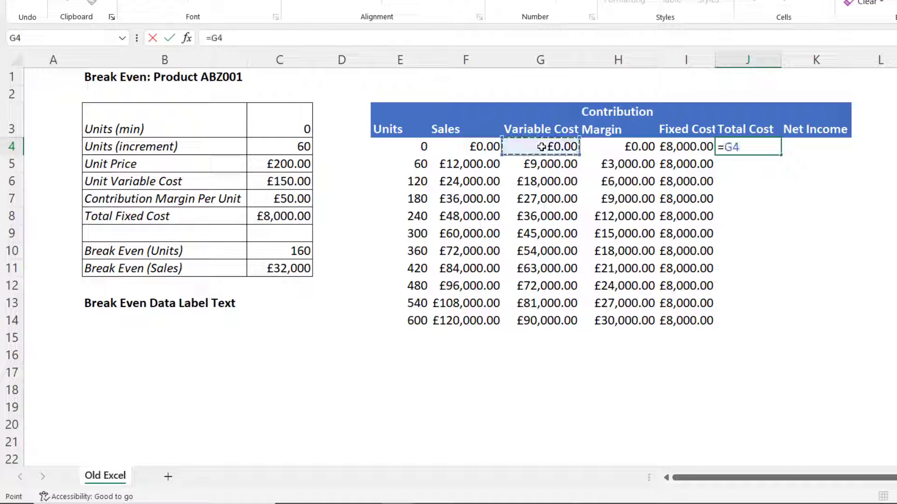
type("+")
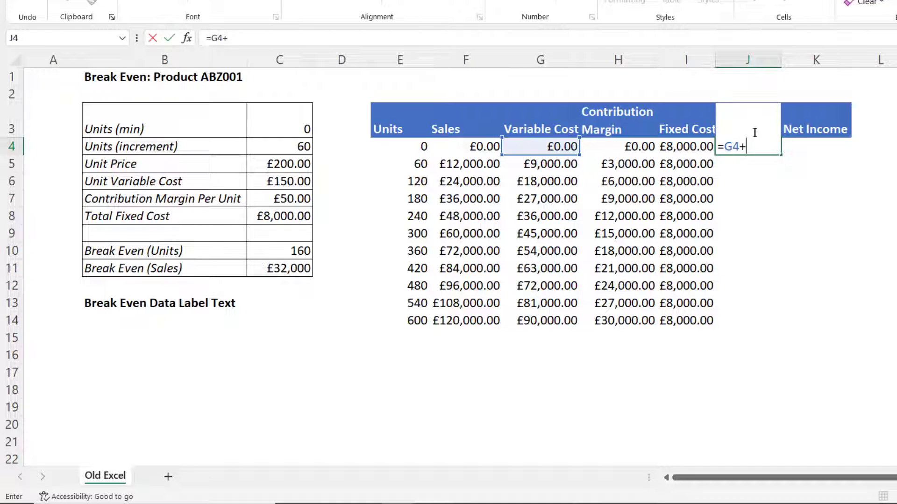
left_click(706, 147)
key("Return")
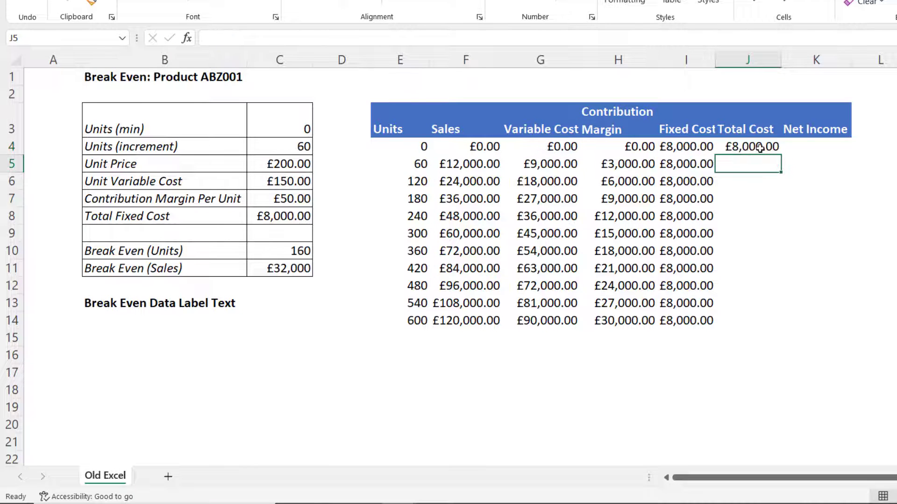
left_click(759, 148)
left_click_drag(780, 155, 775, 326)
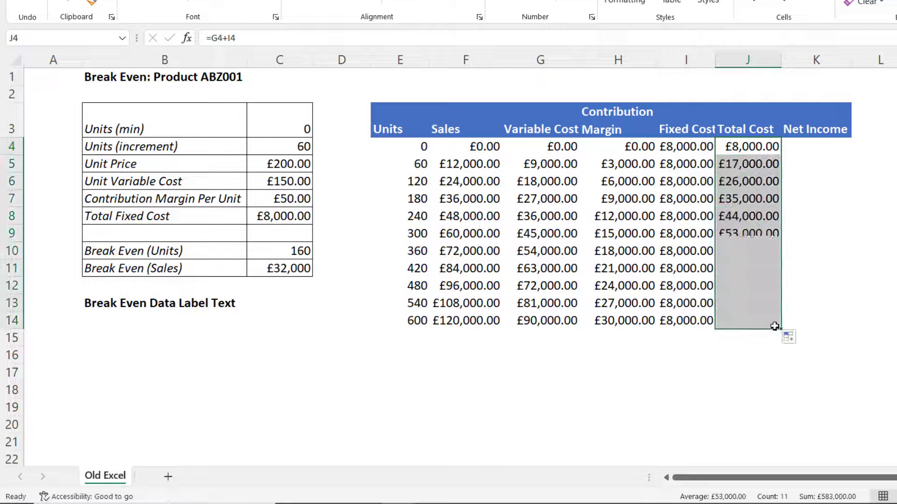
Compute Net Income as Sales minus Total Cost (=F4-J4) and fill down to row 14
left_click(815, 148)
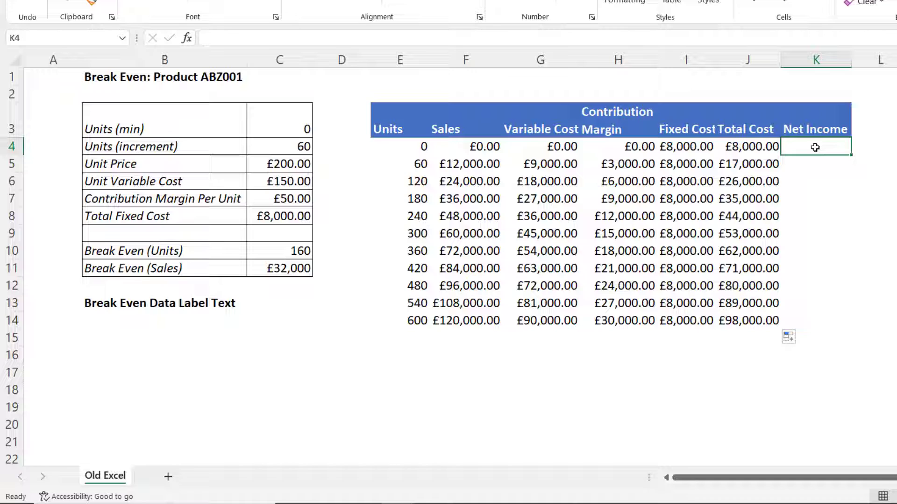
type("=")
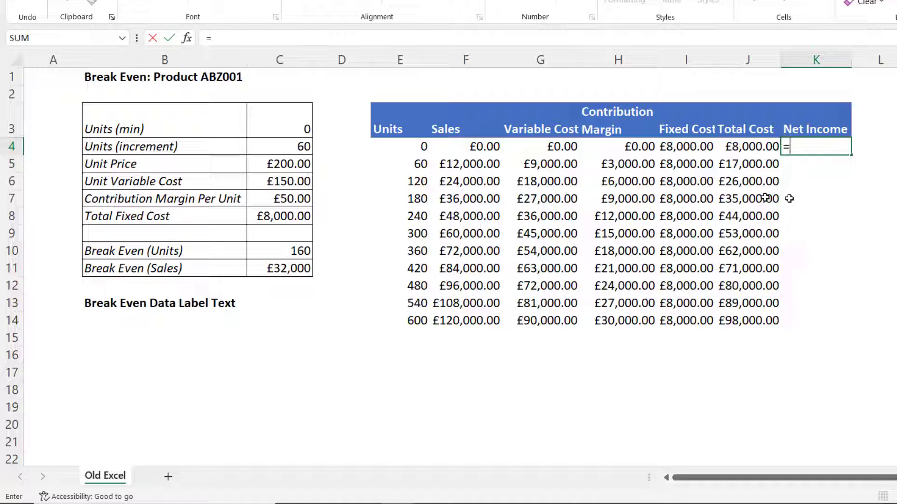
left_click(484, 146)
type("-")
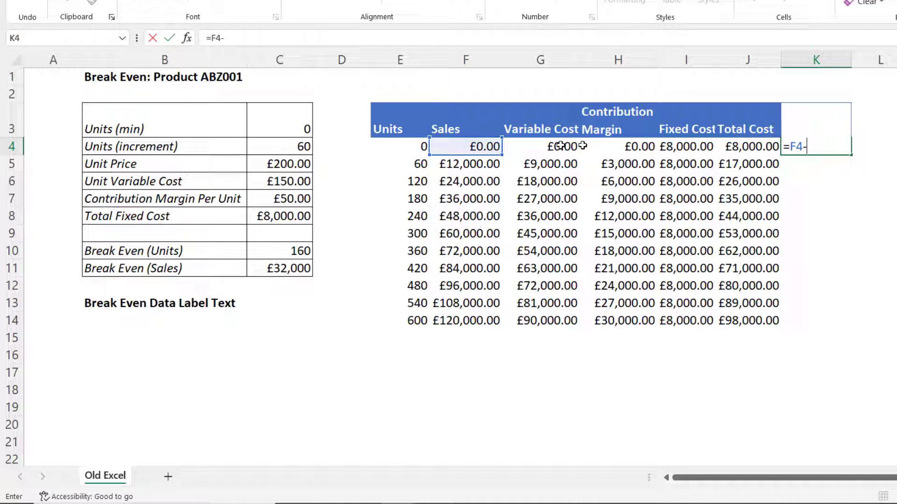
left_click(745, 147)
key("Return")
left_click(814, 148)
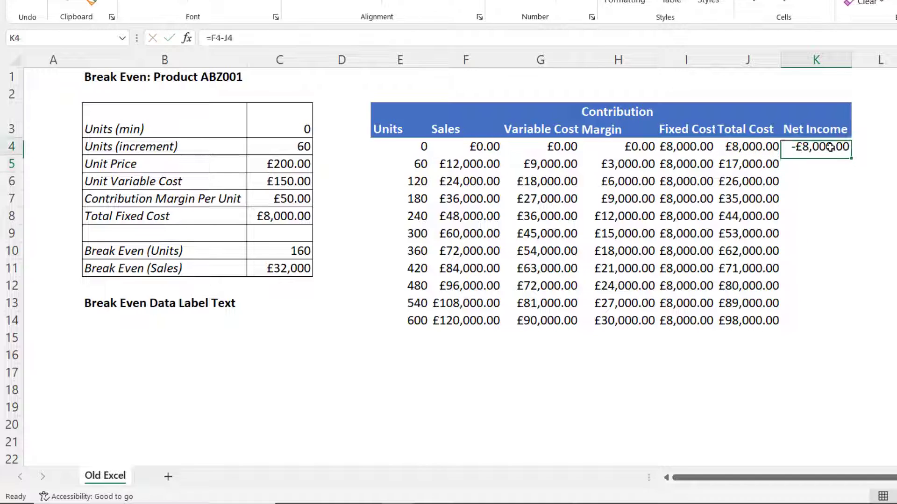
left_click_drag(851, 155, 820, 322)
Apply currency formatting to all the Sales through Net Income values in rows 4 to 14
left_click(481, 149)
left_click_drag(484, 152, 817, 314)
key("ctrl+shift+4")
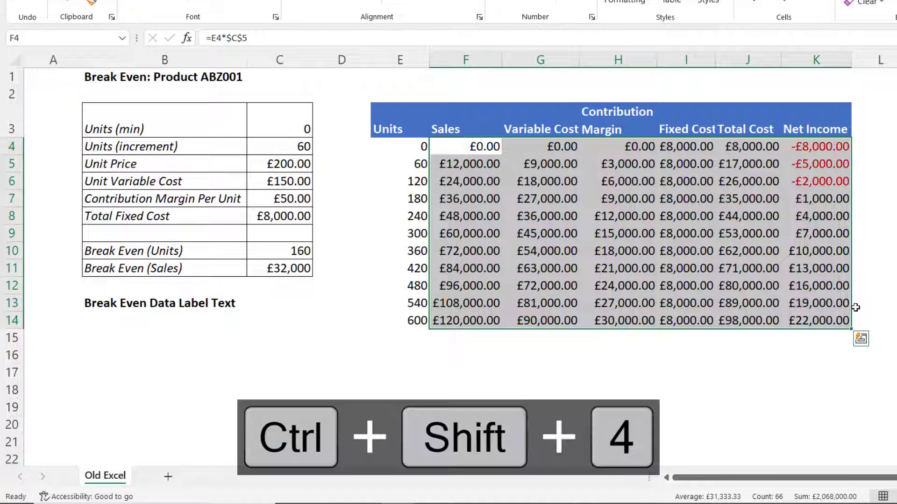
left_click(789, 256)
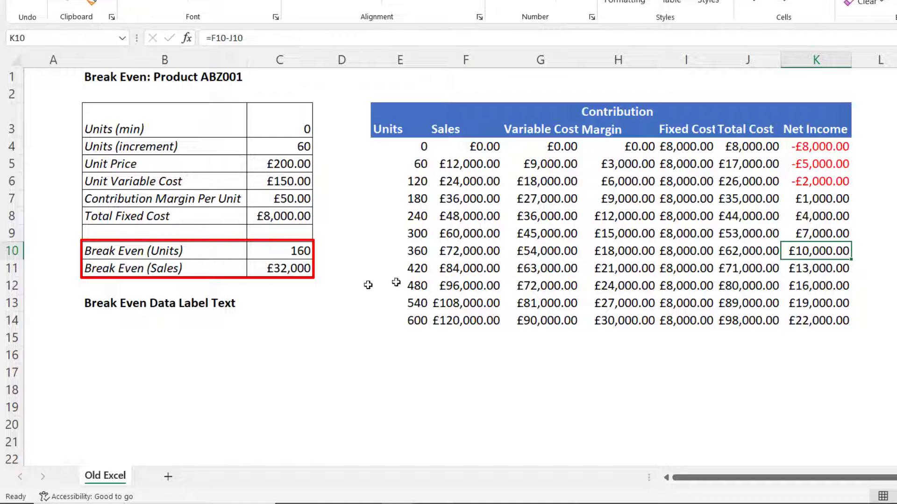
Set the Units (increment) input to 40 and select the table row where Net Income is zero
left_click(290, 147)
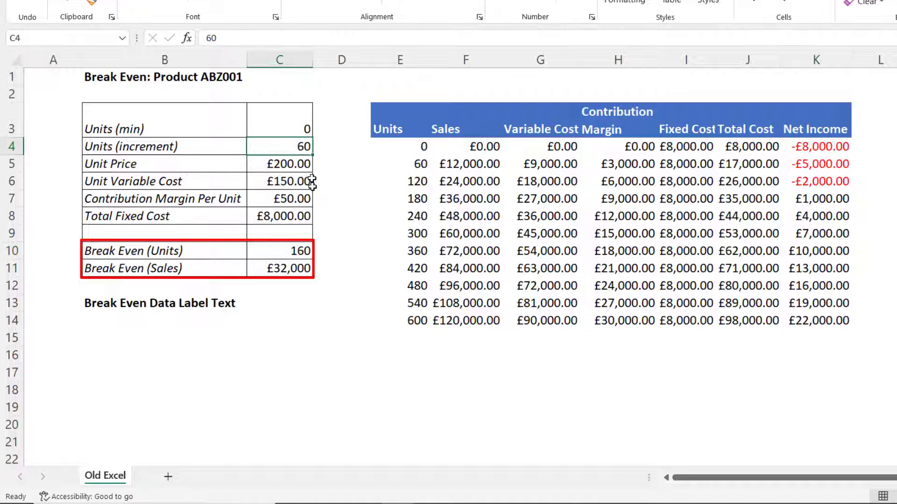
type("40")
key("Return")
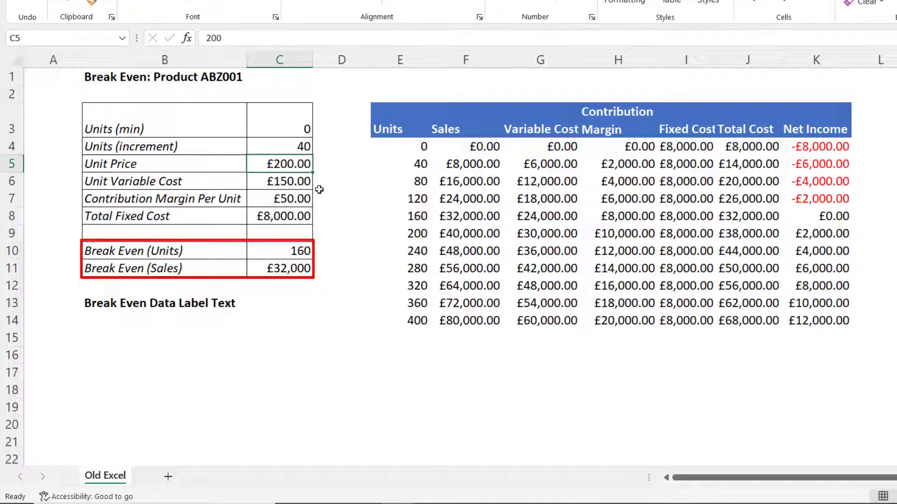
left_click_drag(407, 216, 837, 213)
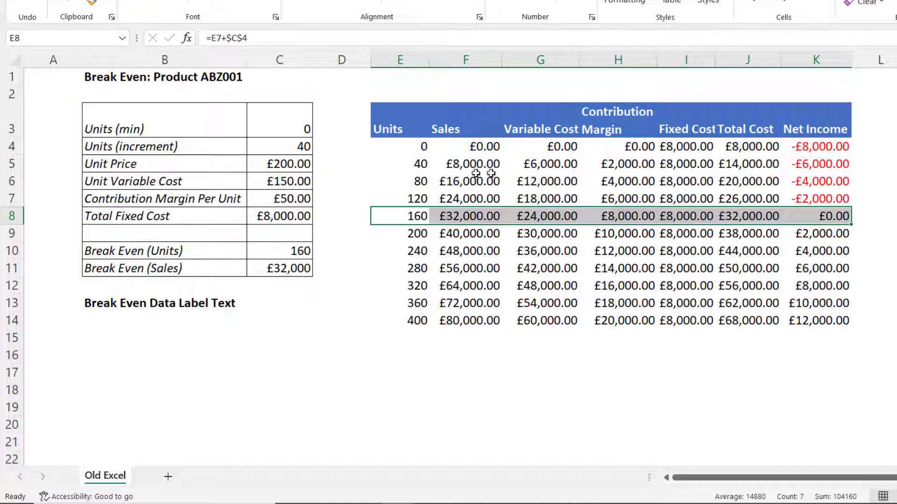
left_click(465, 192)
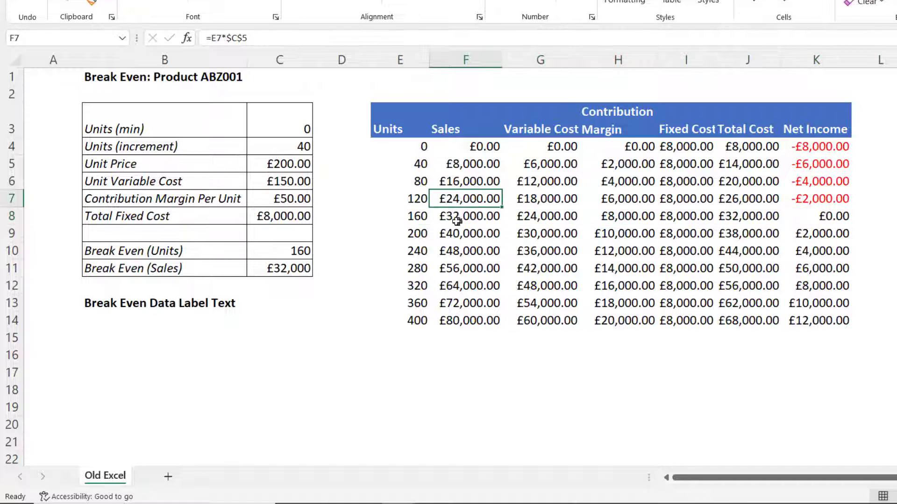
Select the Units, Sales, Fixed Cost and Total Cost columns and insert a Scatter with Straight Lines chart
left_click_drag(388, 125, 449, 316)
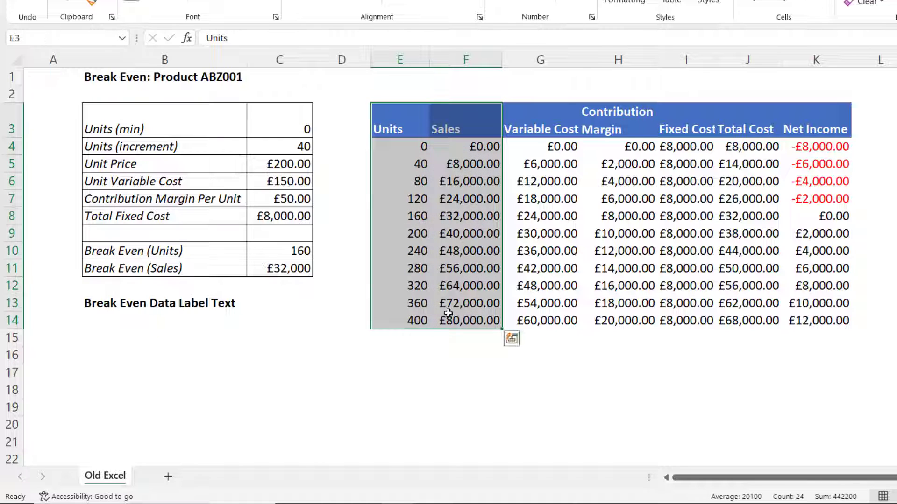
key("ctrl")
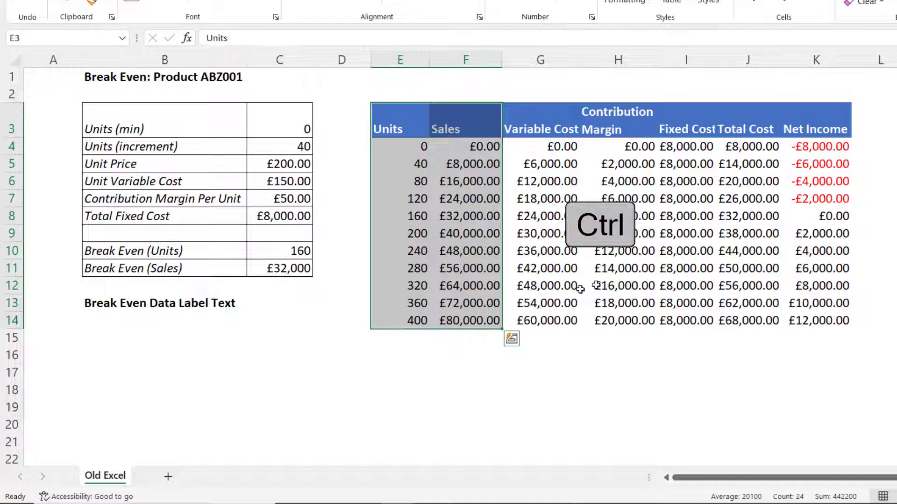
left_click_drag(690, 123, 744, 317)
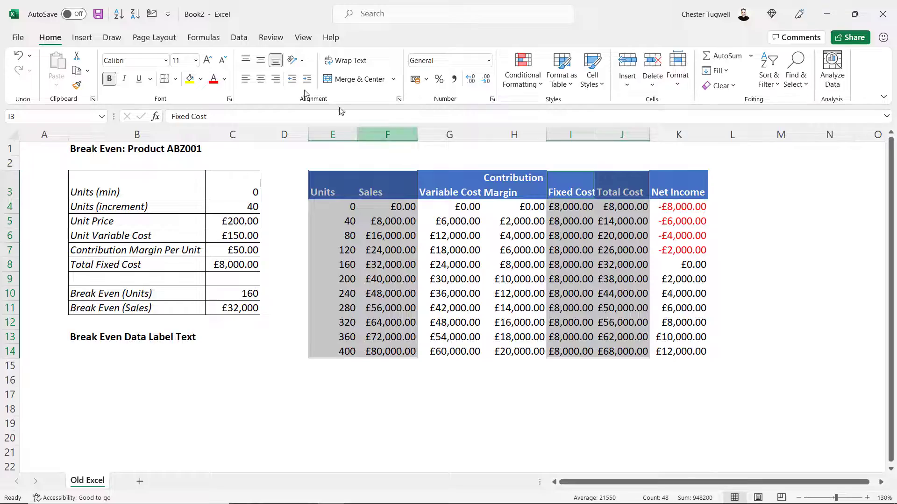
left_click(84, 27)
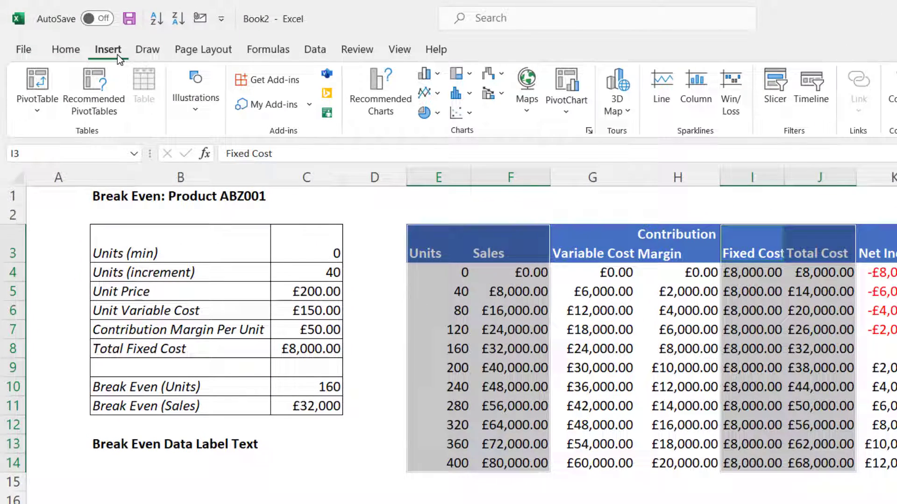
left_click(466, 119)
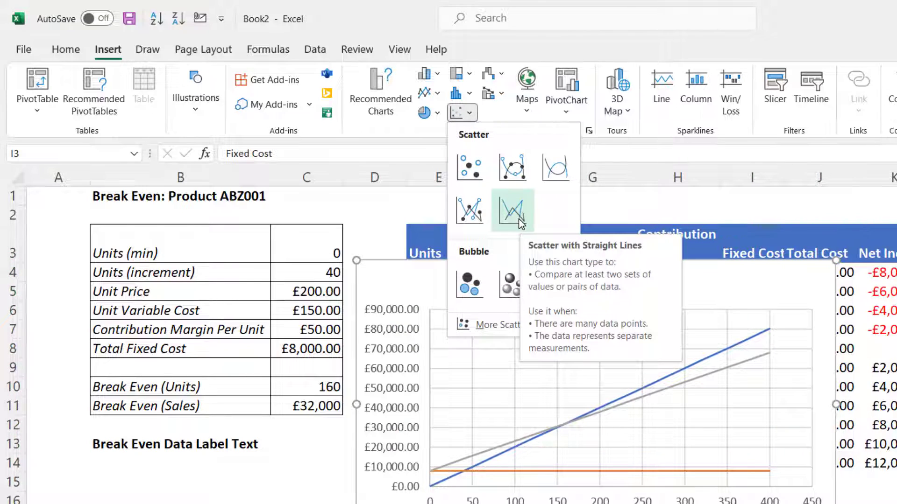
left_click(520, 220)
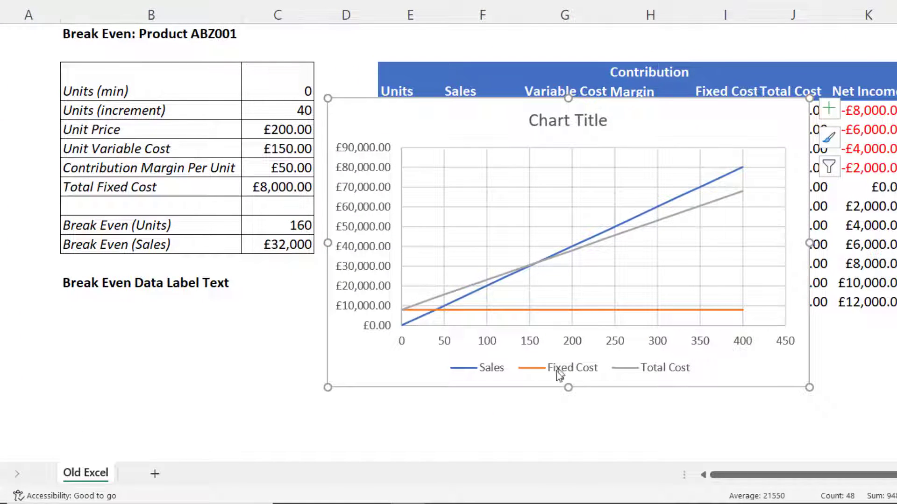
Add a new chart series named Break even using C10 as its X value and C11 as its Y value
mouse_move(542, 261)
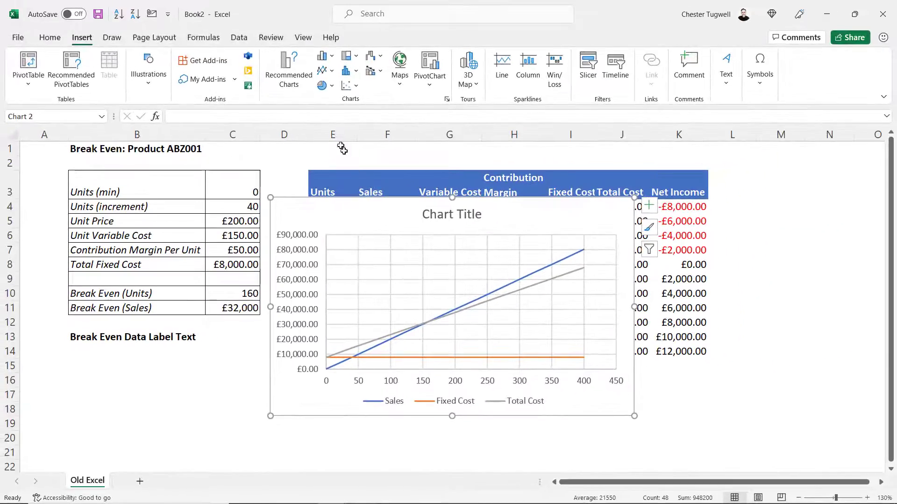
left_click(382, 211)
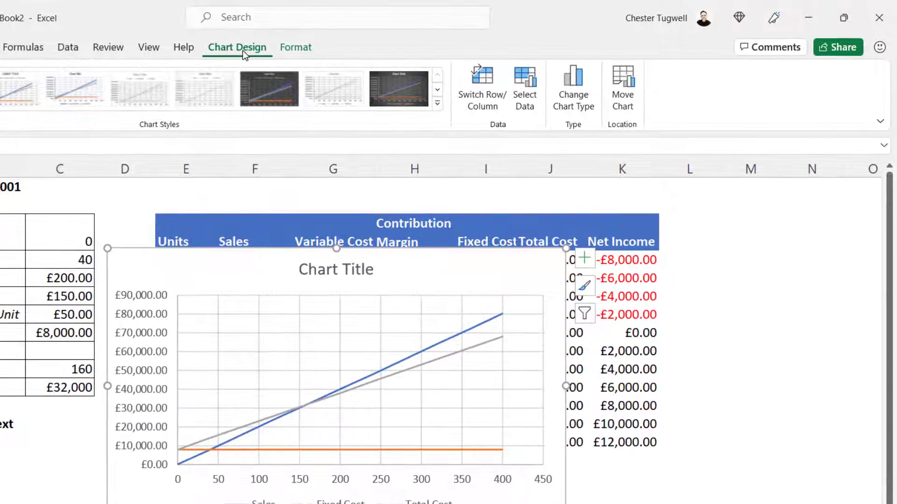
left_click(526, 100)
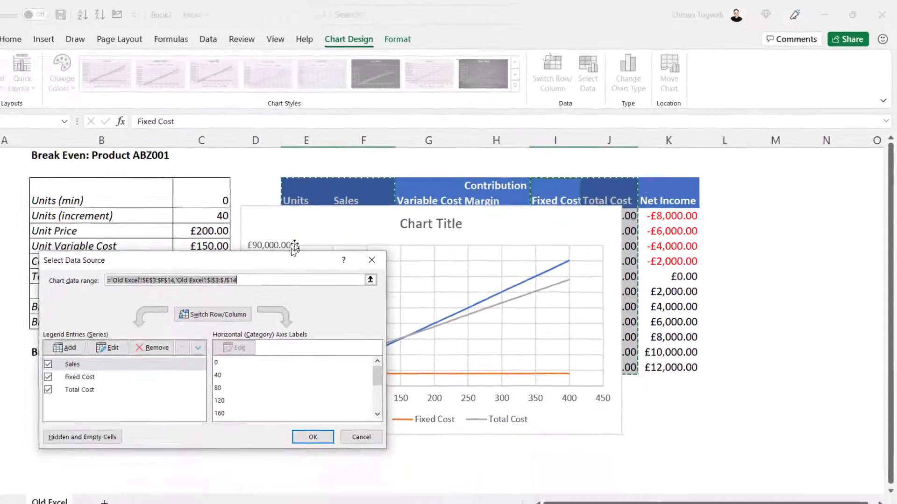
left_click_drag(140, 308, 443, 133)
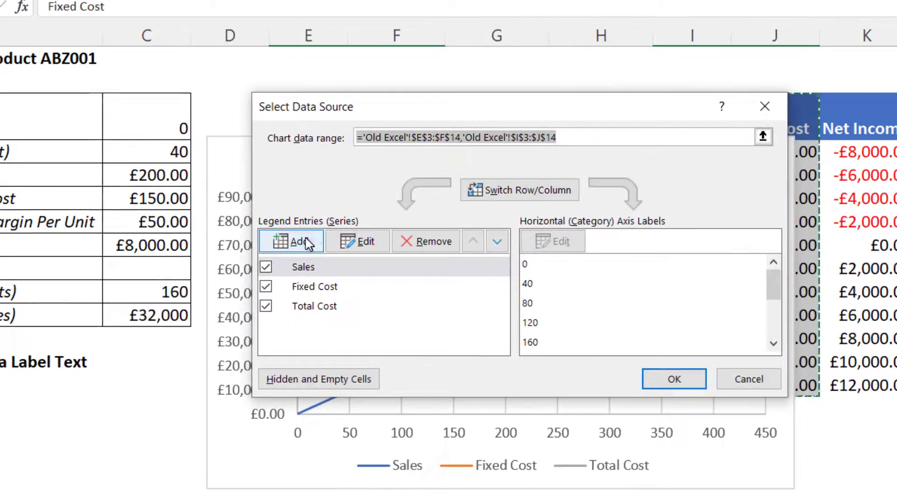
left_click(300, 247)
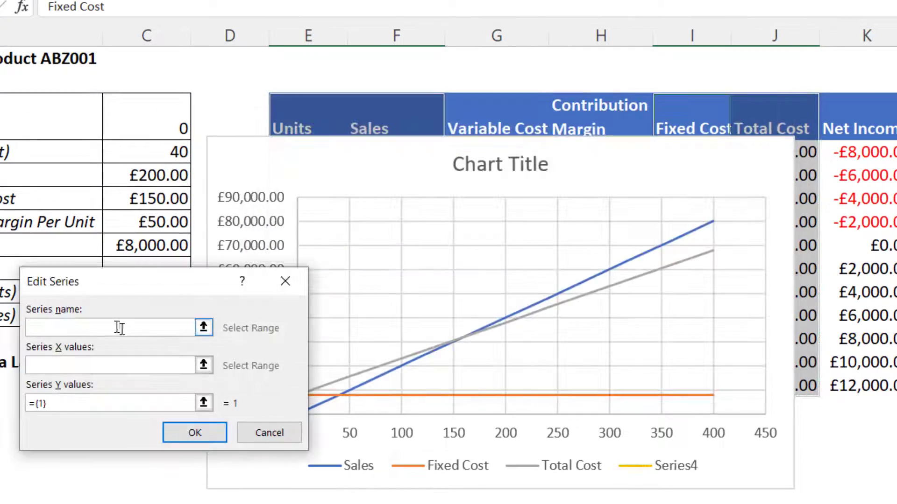
left_click_drag(110, 282, 463, 231)
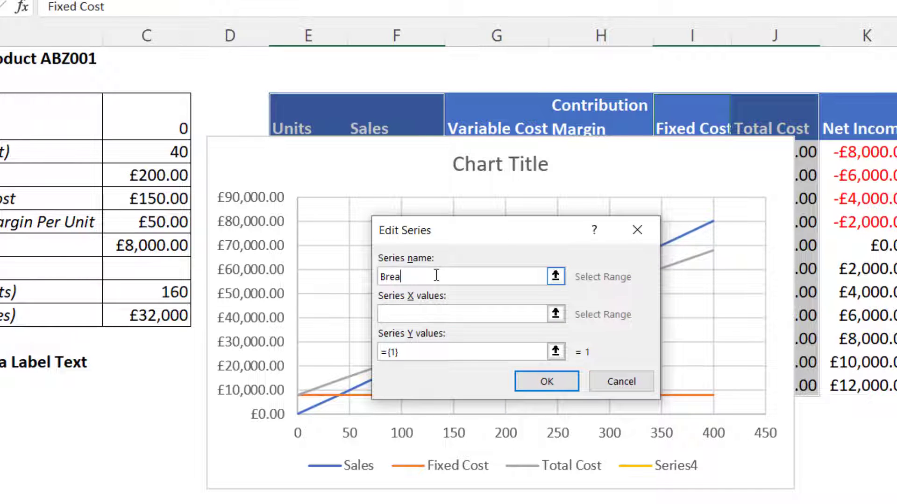
left_click(425, 319)
left_click(155, 293)
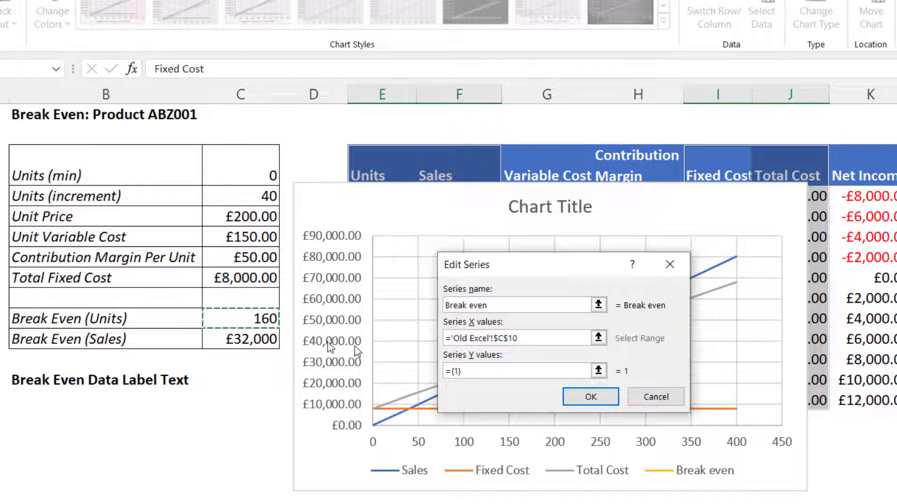
left_click(462, 371)
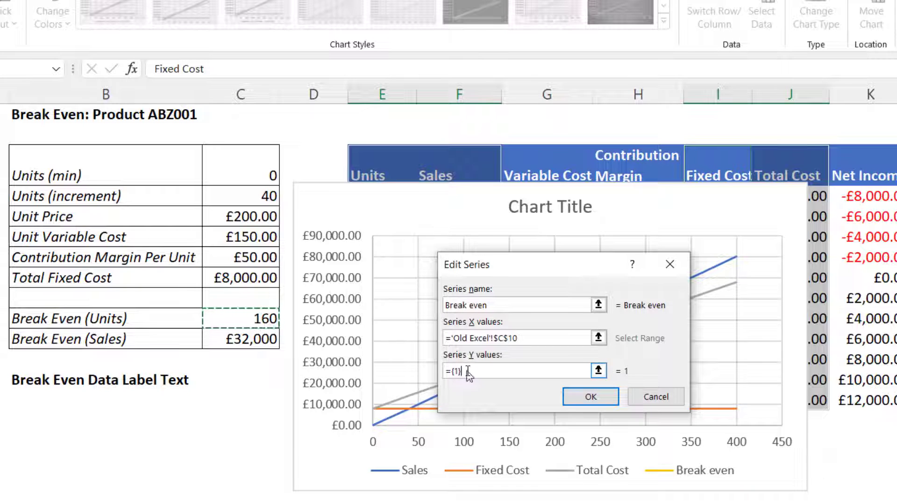
left_click_drag(468, 372, 428, 373)
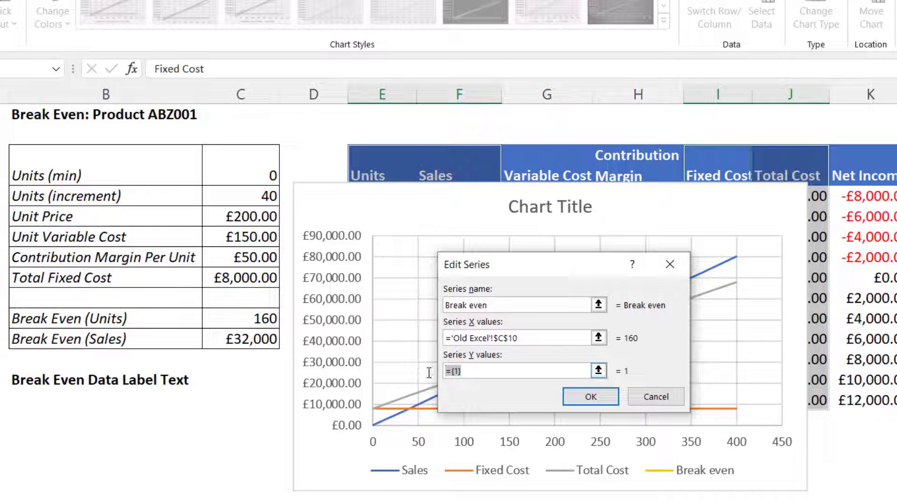
key("BackSpace")
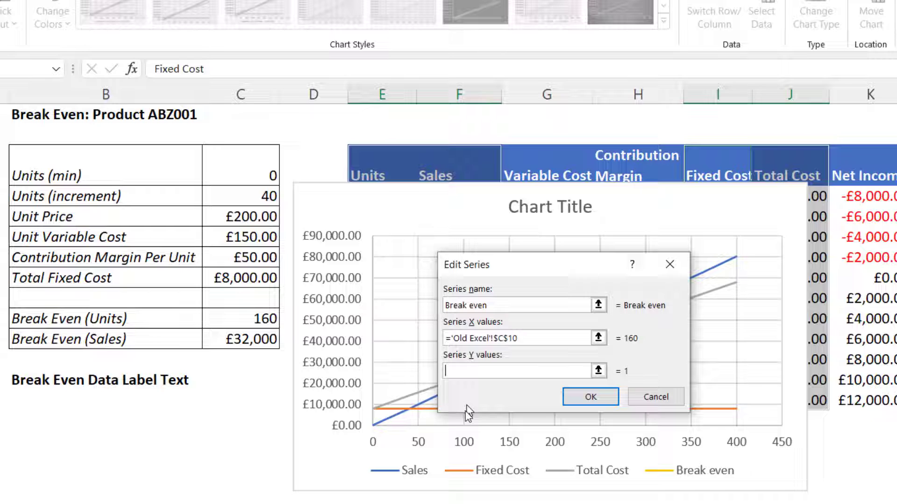
left_click(263, 339)
left_click(588, 396)
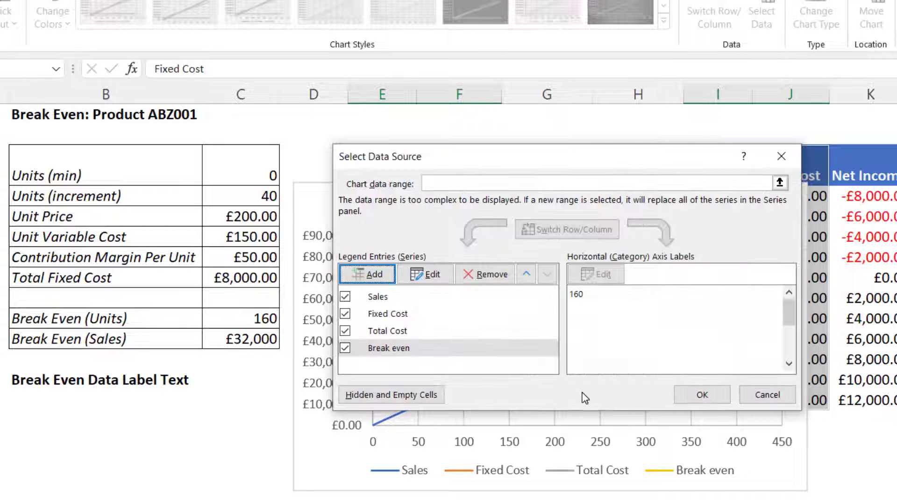
left_click(724, 395)
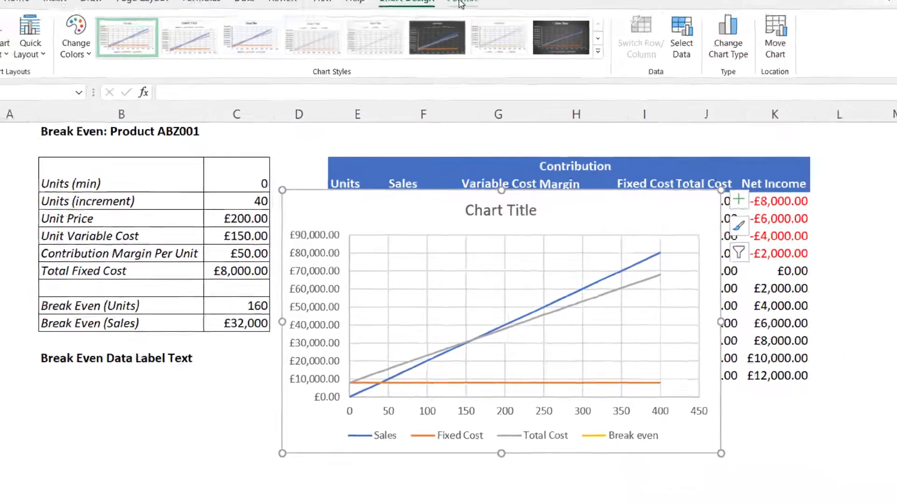
Format the Break even series with a built-in plus marker of size 11 and a 1.75 pt solid border
left_click(460, 3)
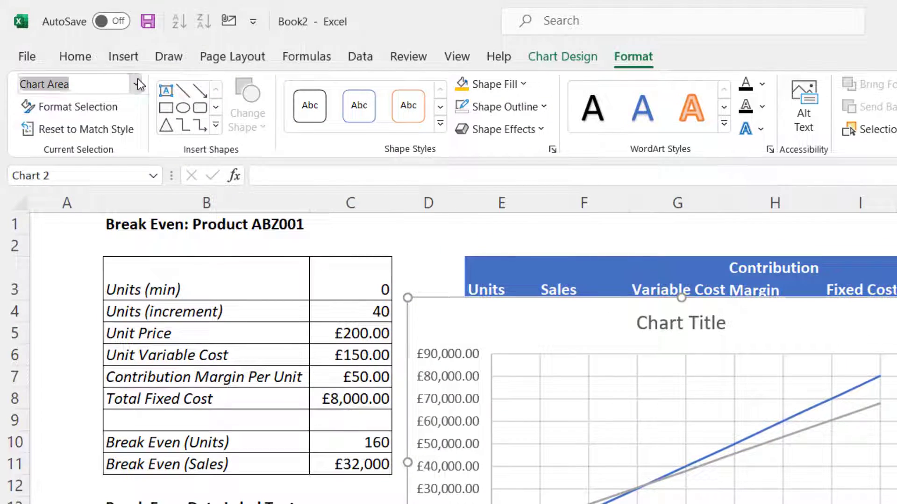
left_click(137, 84)
left_click(88, 338)
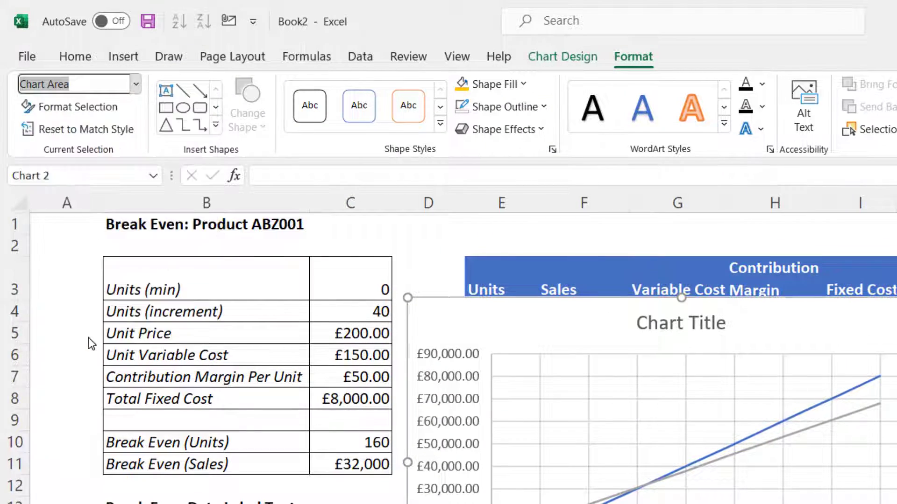
left_click(71, 108)
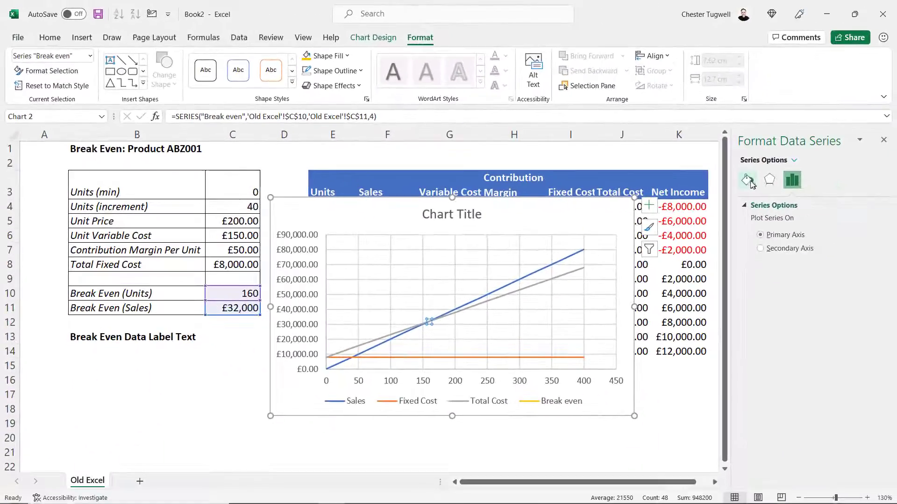
left_click(747, 181)
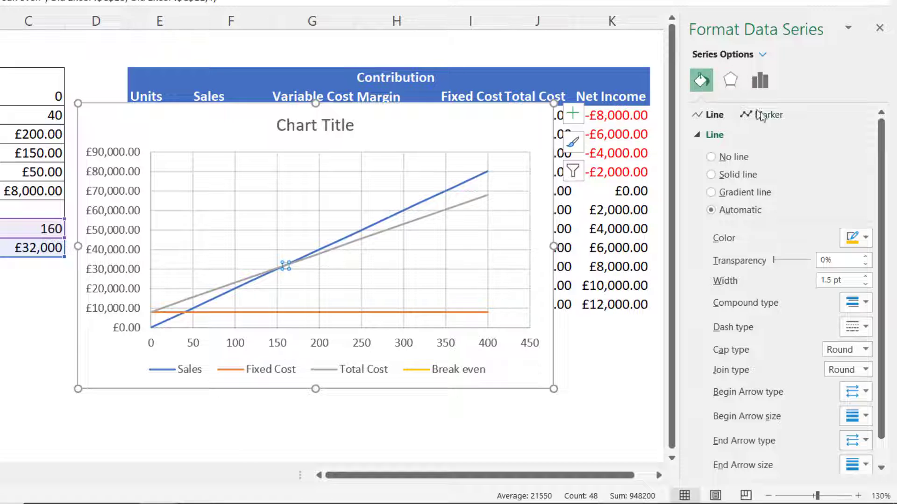
left_click(760, 116)
left_click(709, 137)
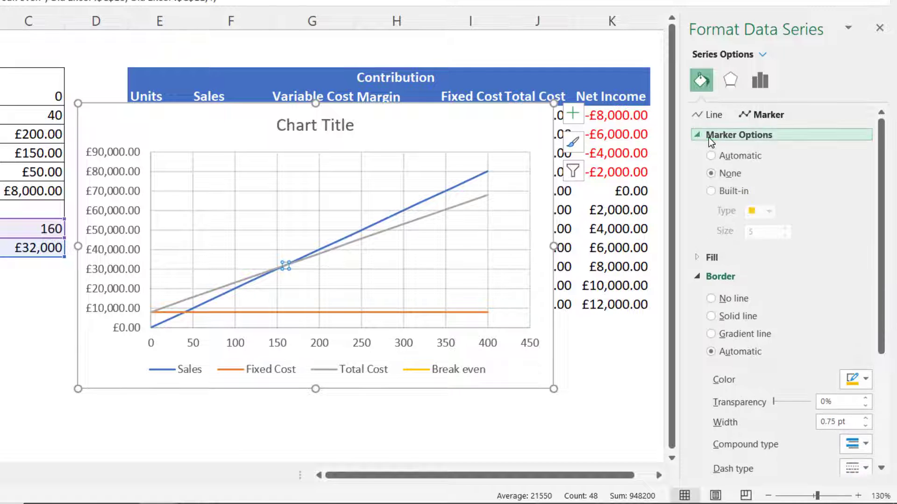
left_click(711, 192)
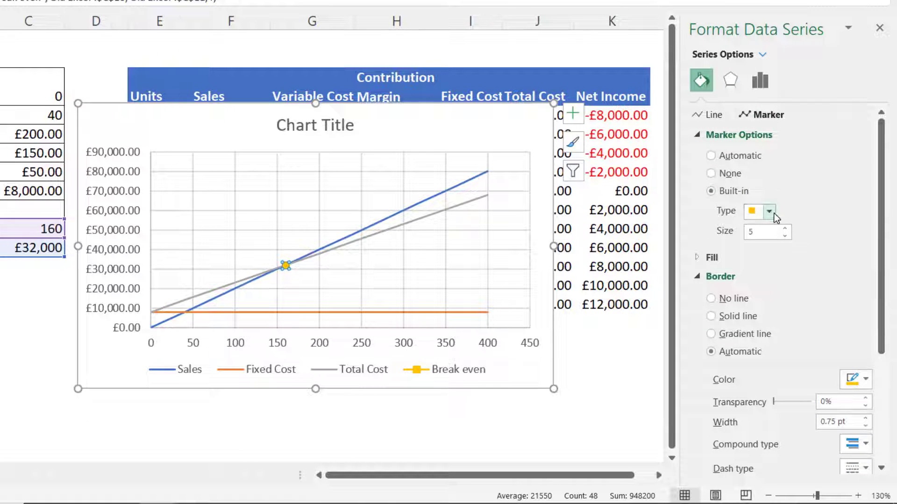
left_click(769, 211)
left_click(758, 345)
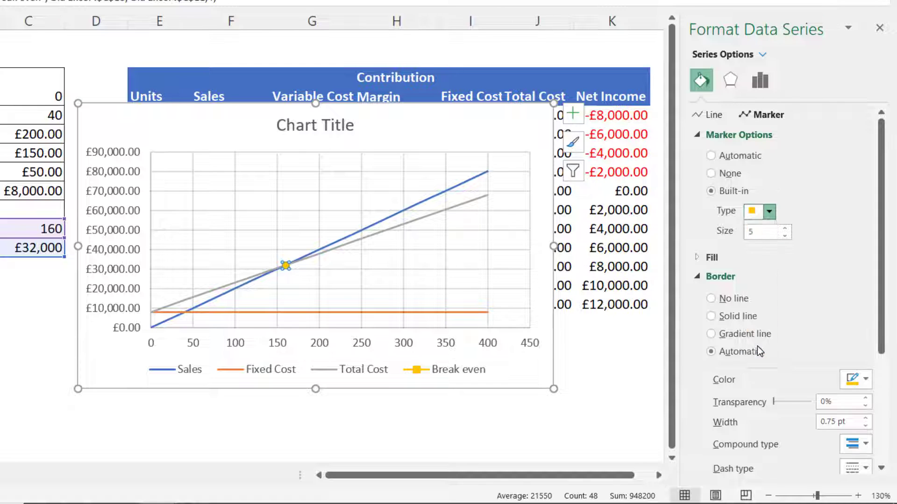
left_click(786, 229)
left_click(786, 229)
left_click(786, 229)
left_click(786, 229)
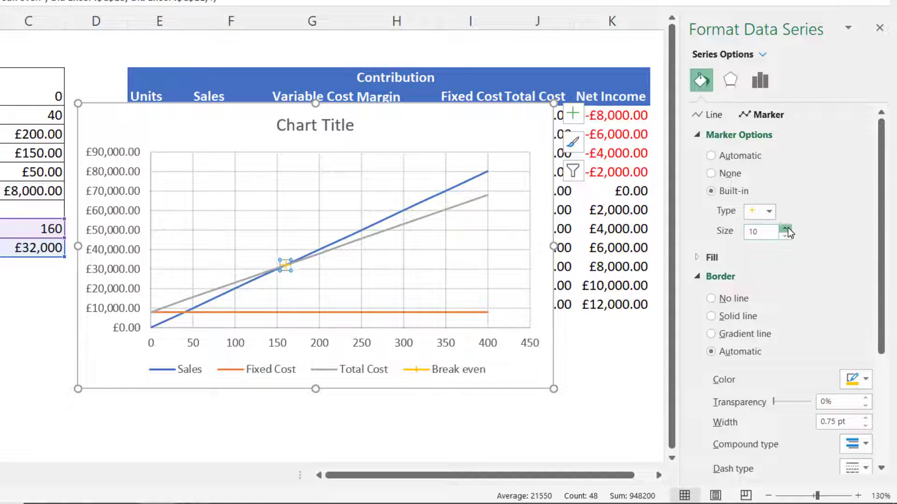
left_click(786, 229)
left_click(786, 229)
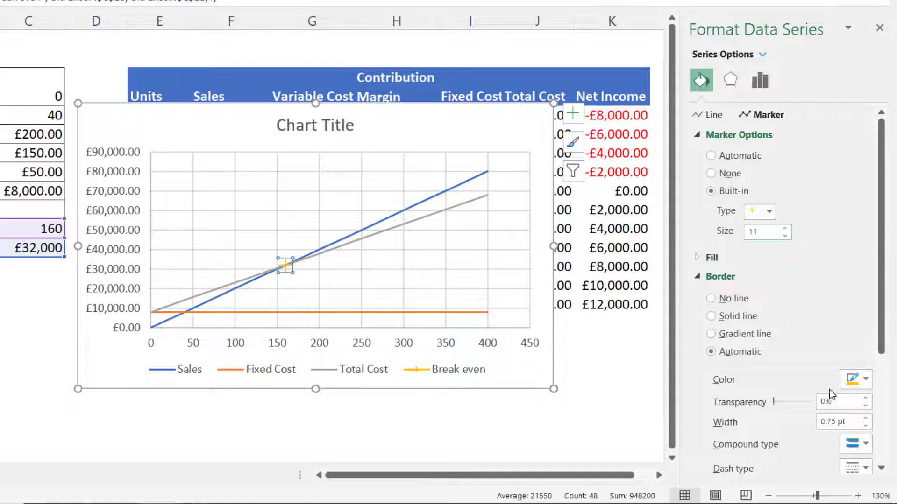
left_click(866, 421)
left_click(865, 420)
left_click(866, 421)
left_click(865, 420)
Add data labels to the chart and set the break-even label to show the X value instead of the Y value
mouse_move(281, 270)
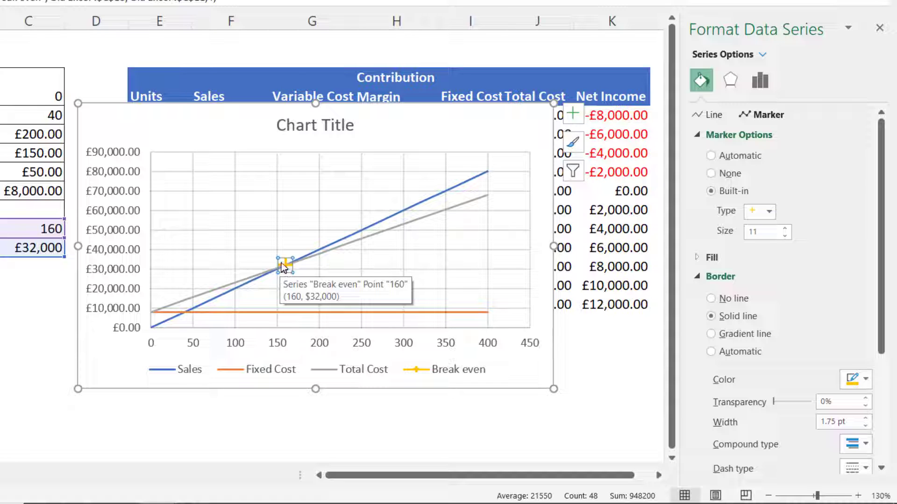
left_click(579, 116)
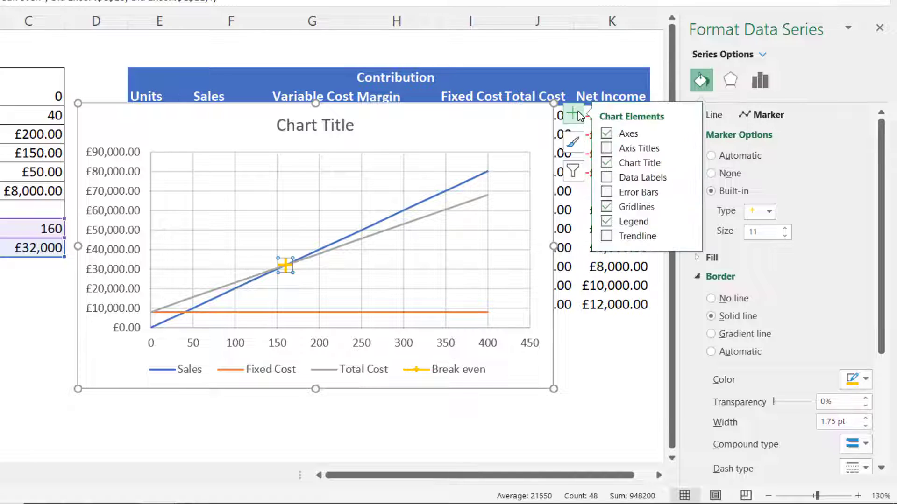
left_click(607, 178)
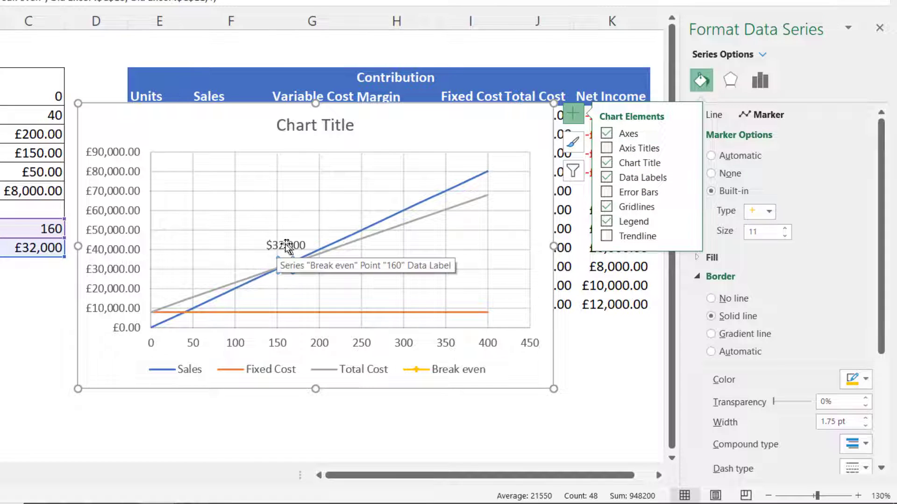
left_click(291, 246)
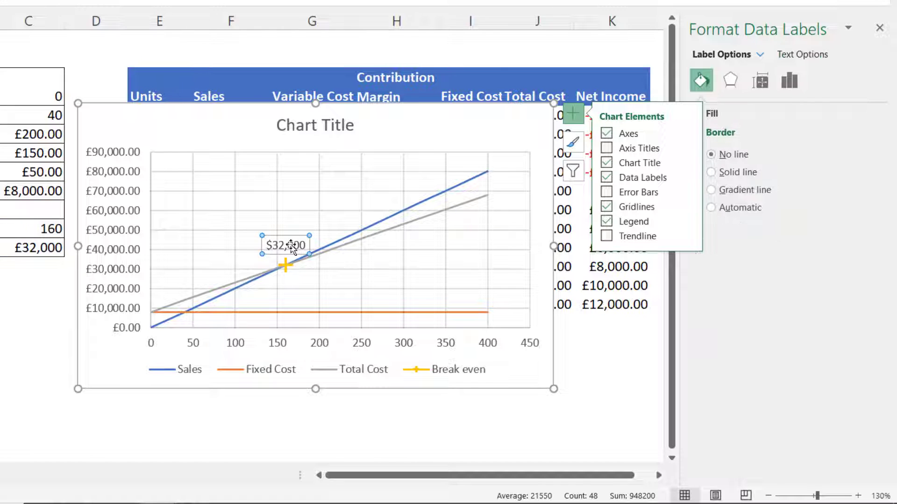
left_click(789, 80)
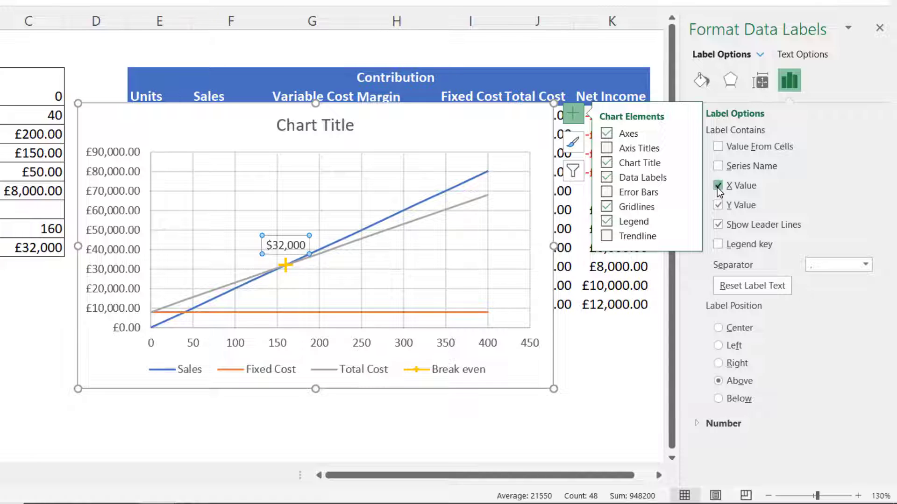
left_click(717, 186)
left_click(718, 205)
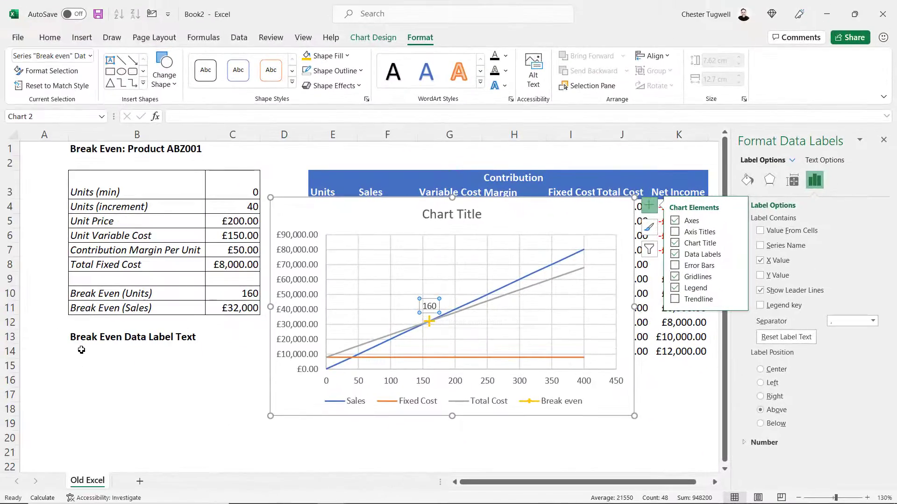
In B14, start a formula joining B10, ": " and C10 to build the break-even label text
left_click(80, 348)
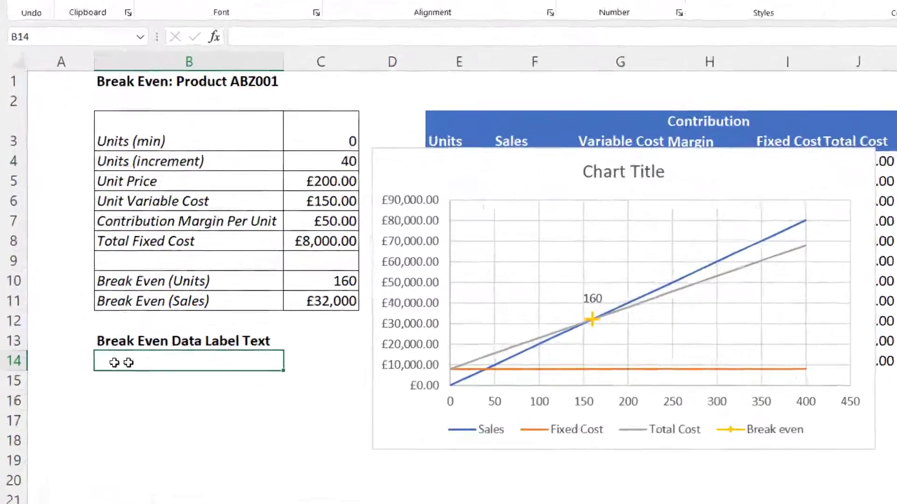
type("=")
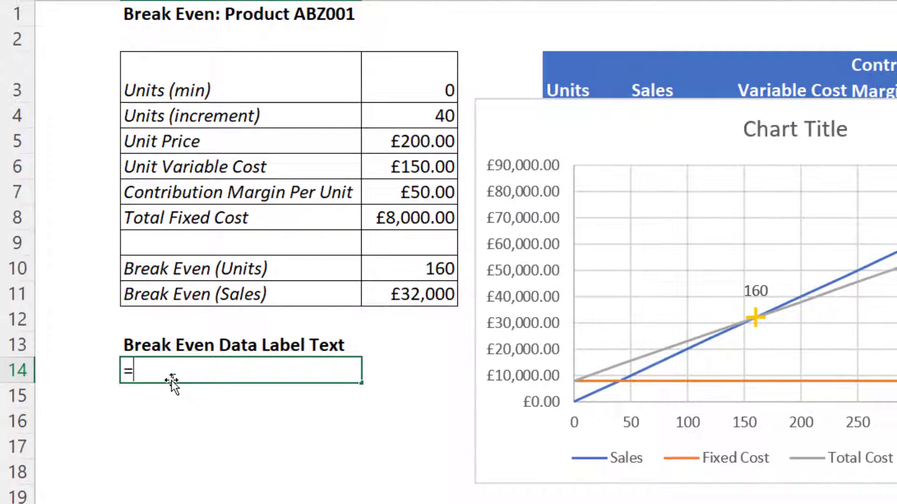
left_click(216, 272)
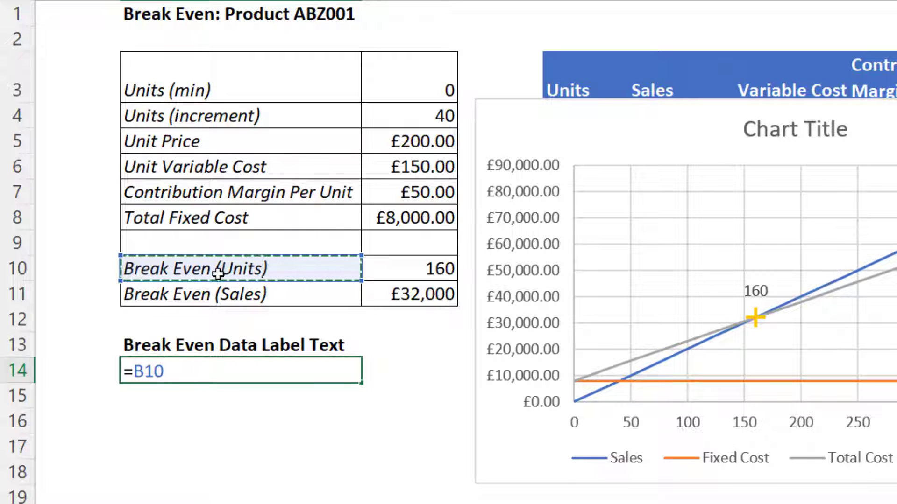
type("&\":")
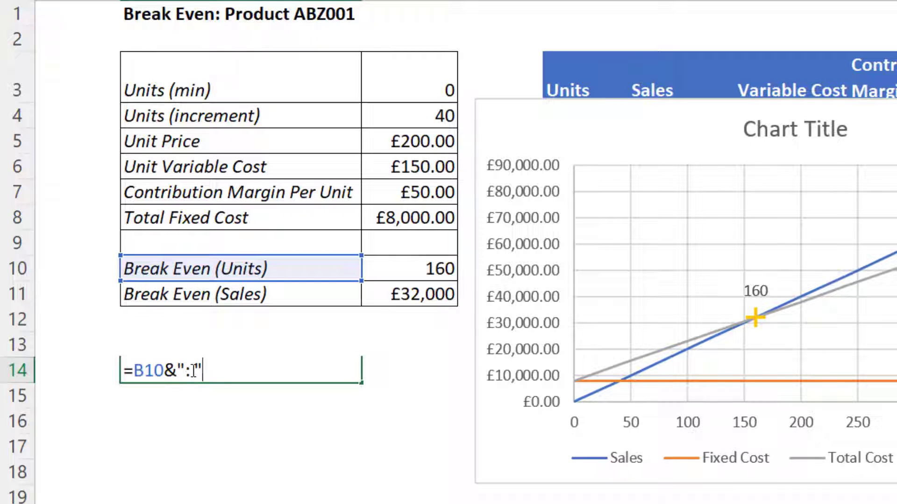
type("&")
left_click(417, 265)
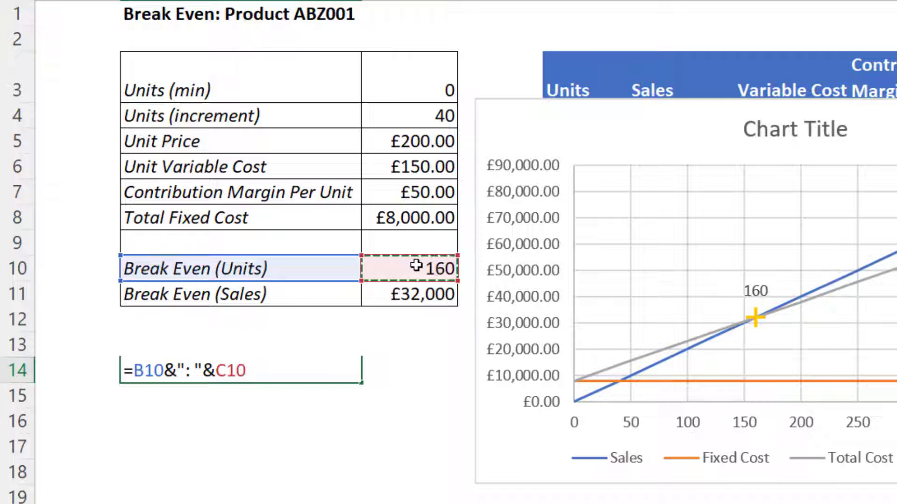
type("&")
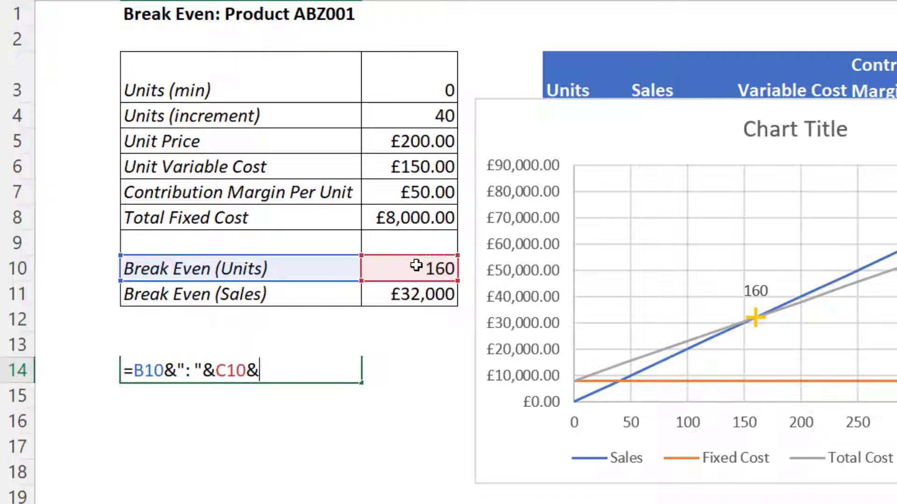